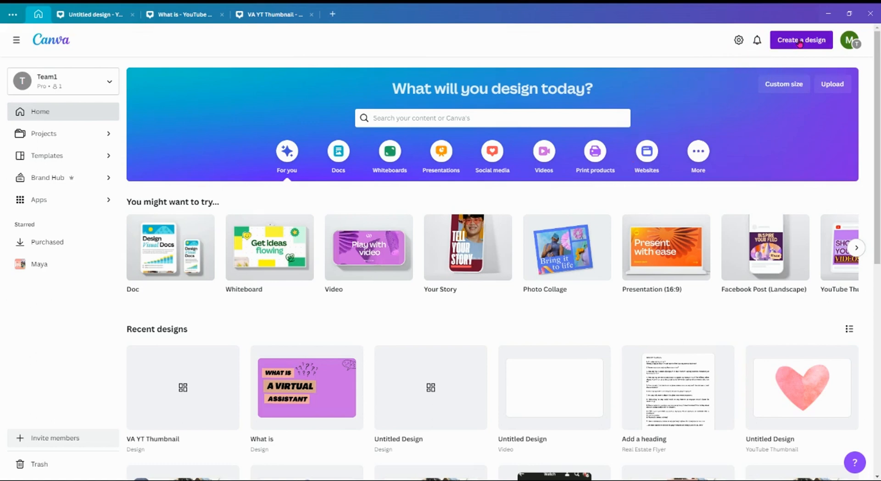
- Create a new blank design in the YouTube Thumbnail format
click(799, 41)
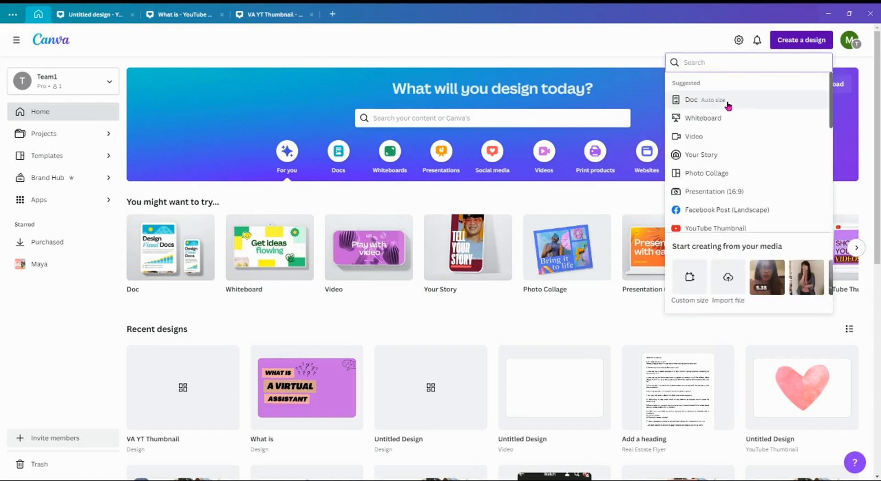
scroll(728, 108, down, 3)
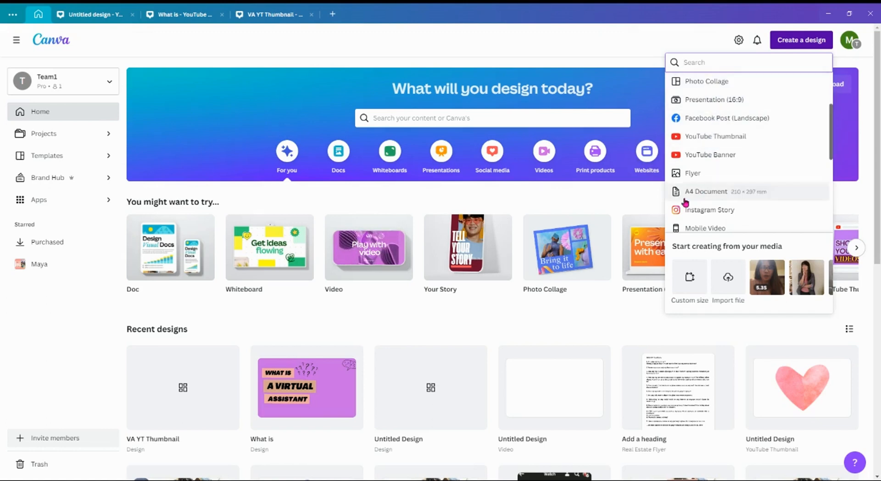
click(724, 138)
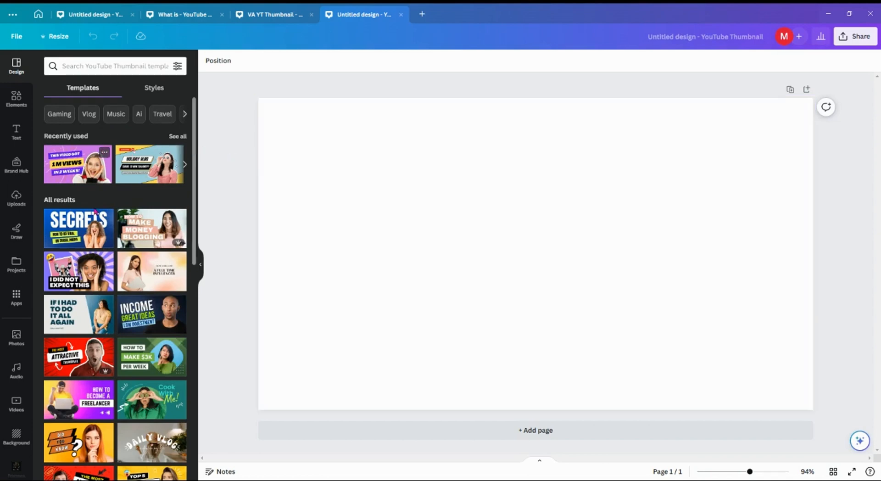
- Try several YouTube thumbnail templates on the page, ending with the red "Secrets You Should Know" one
scroll(108, 216, down, 3)
scroll(111, 228, up, 3)
click(80, 178)
click(156, 212)
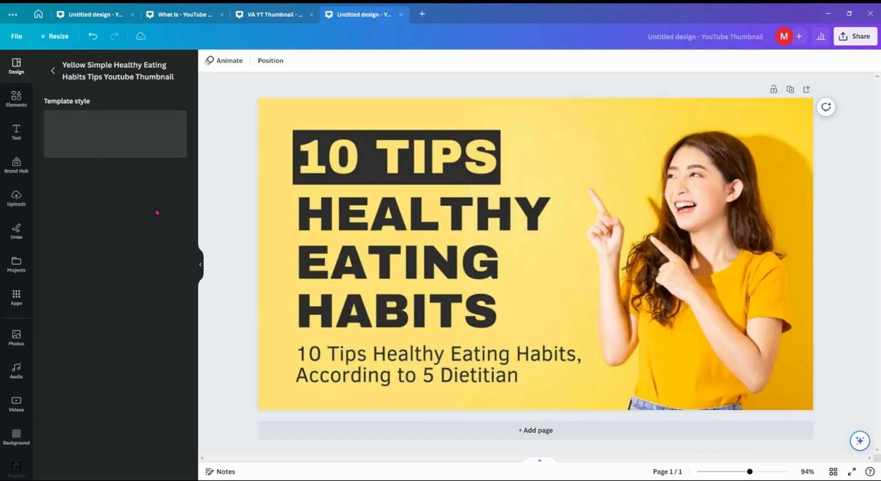
click(148, 250)
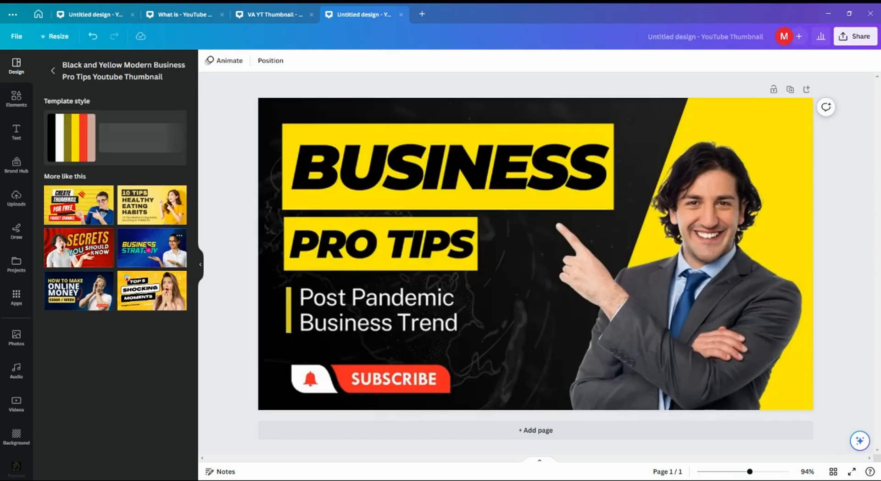
click(89, 255)
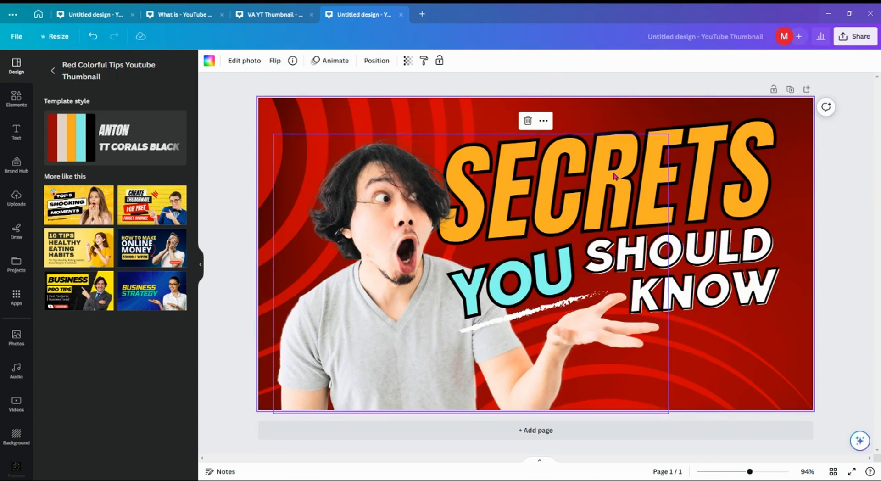
- Move the "SECRETS" title slightly up and outward, and shift the man's photo toward the thumbnail's lower-left corner
drag(720, 157, 734, 151)
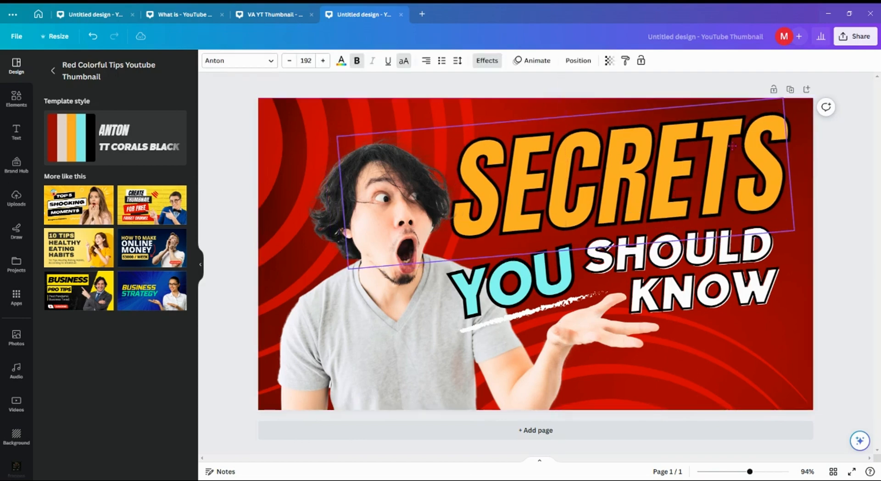
drag(361, 267, 334, 278)
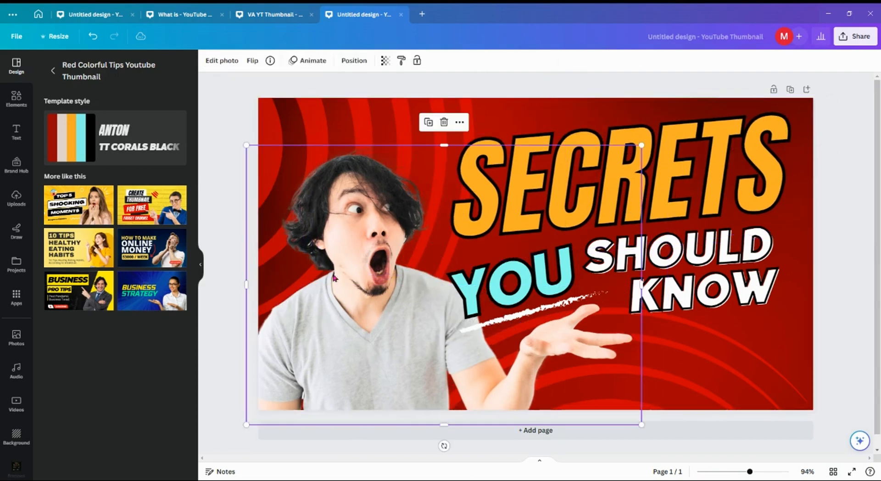
click(282, 117)
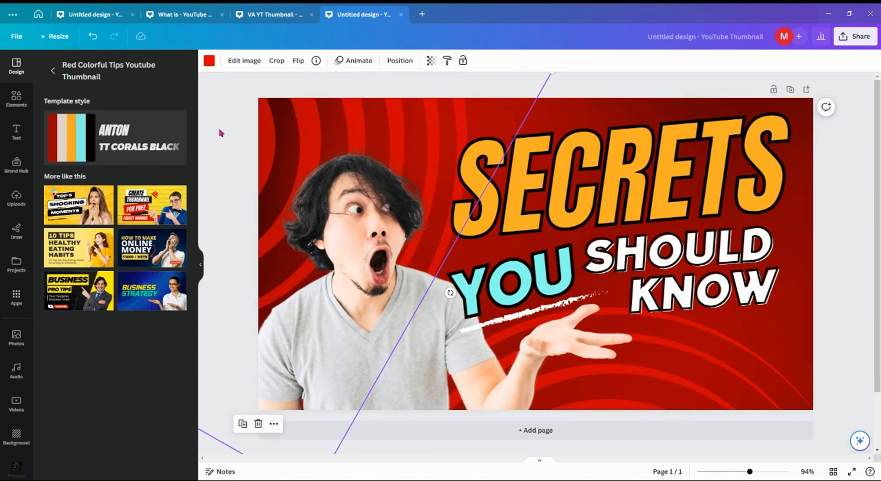
click(14, 105)
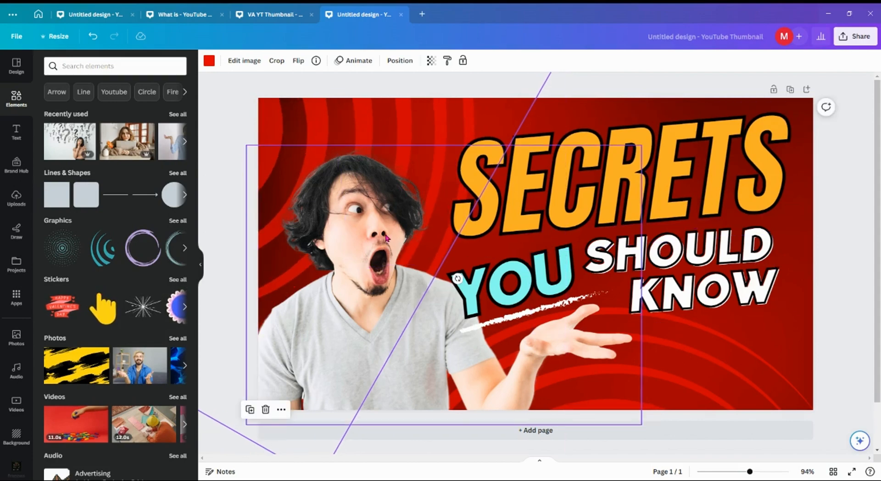
click(391, 363)
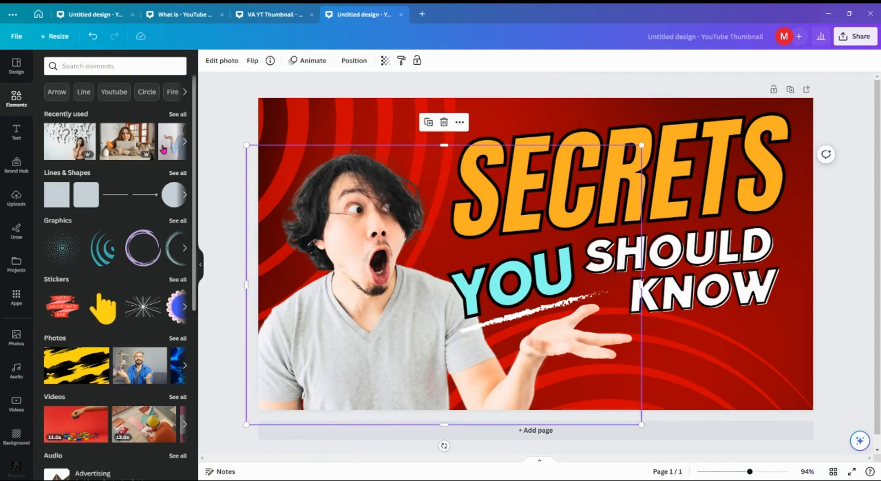
click(84, 68)
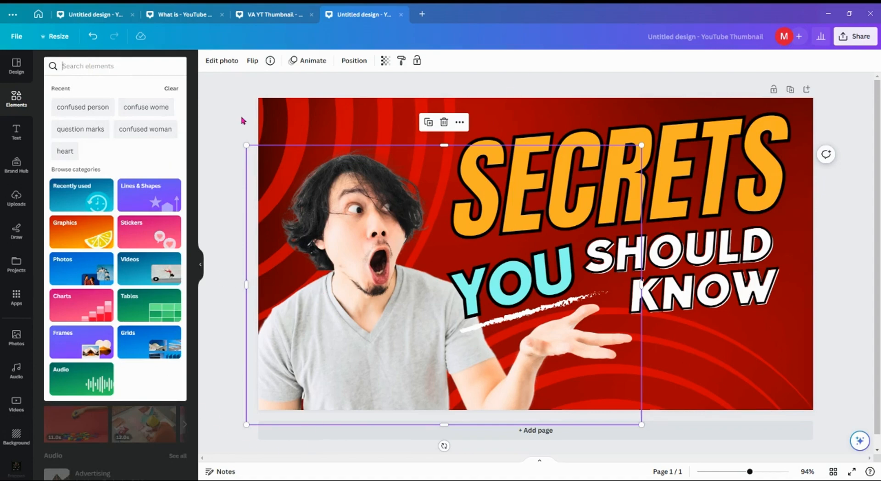
click(830, 219)
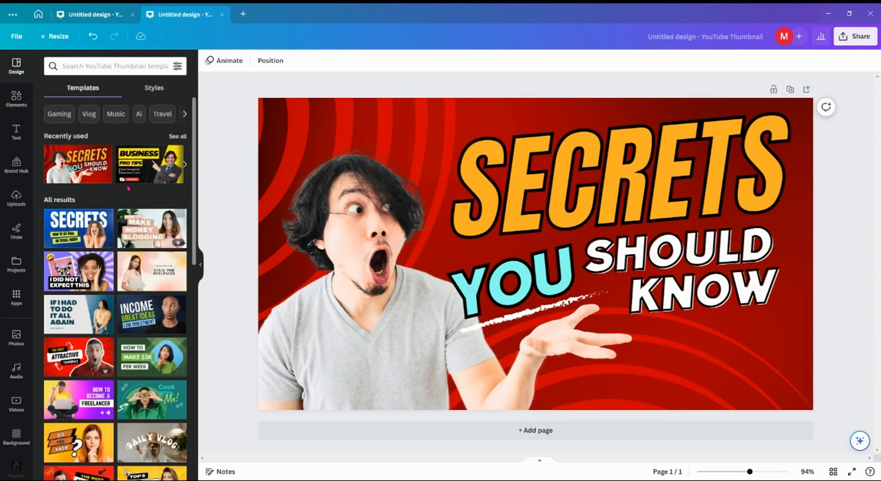
- Replace the page design with the Purple Creative Livestream YouTube Thumbnail template, after trying the Big Text How to one
click(143, 230)
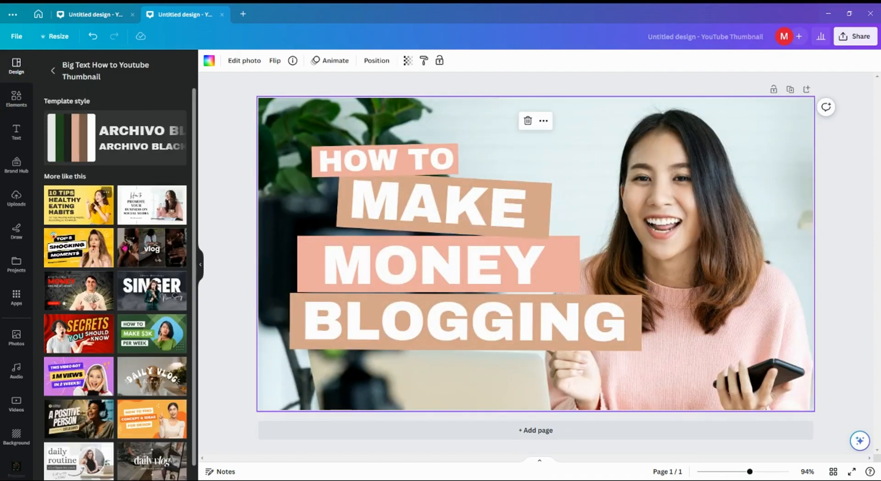
scroll(131, 263, down, 1)
click(69, 359)
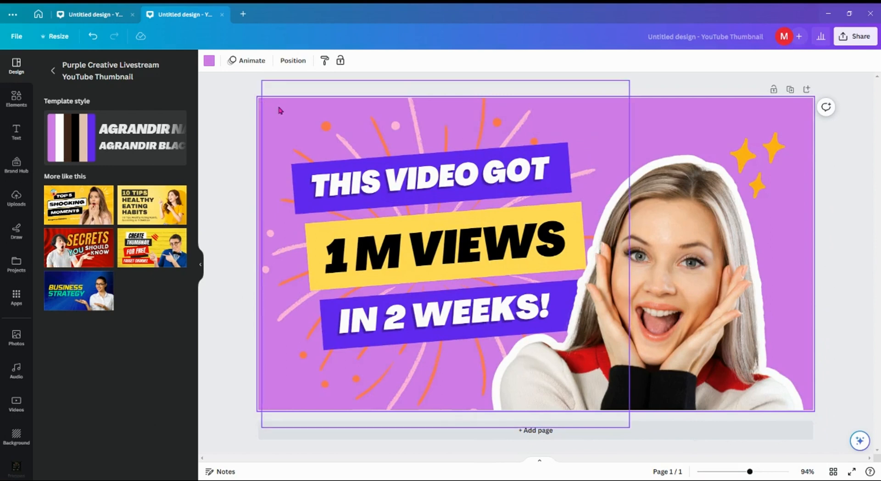
- Move the yellow sparkles up and inward above the woman's hair, duplicate them, and delete the extra copies
drag(759, 155, 737, 139)
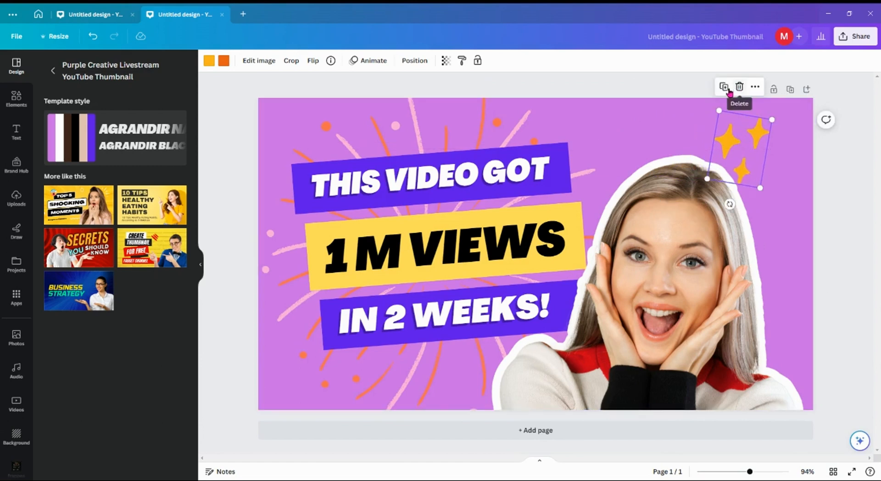
click(723, 86)
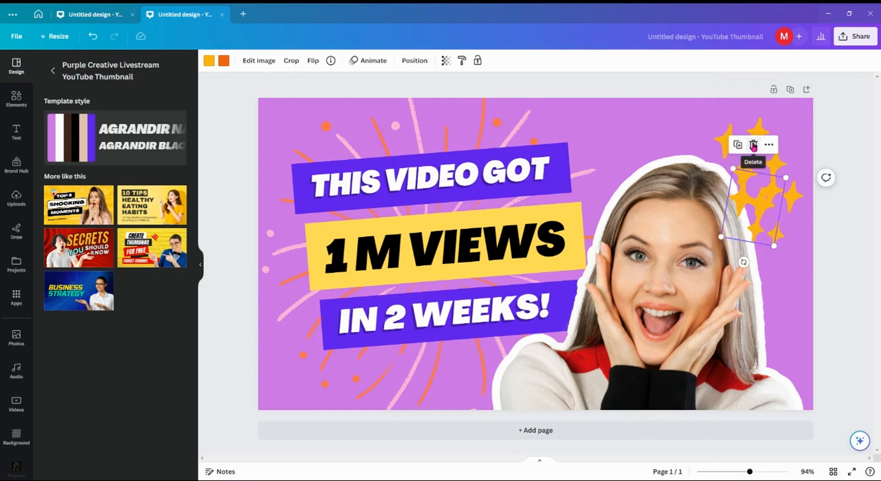
click(753, 145)
click(767, 179)
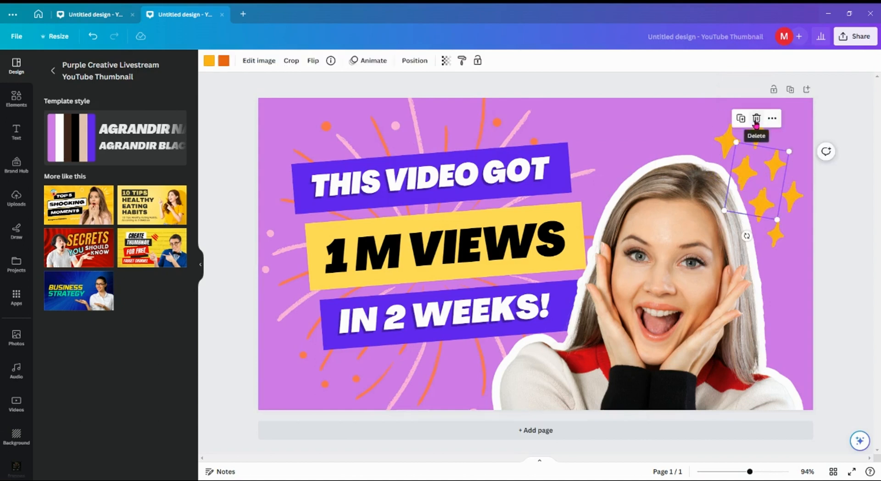
drag(756, 180, 773, 212)
click(773, 153)
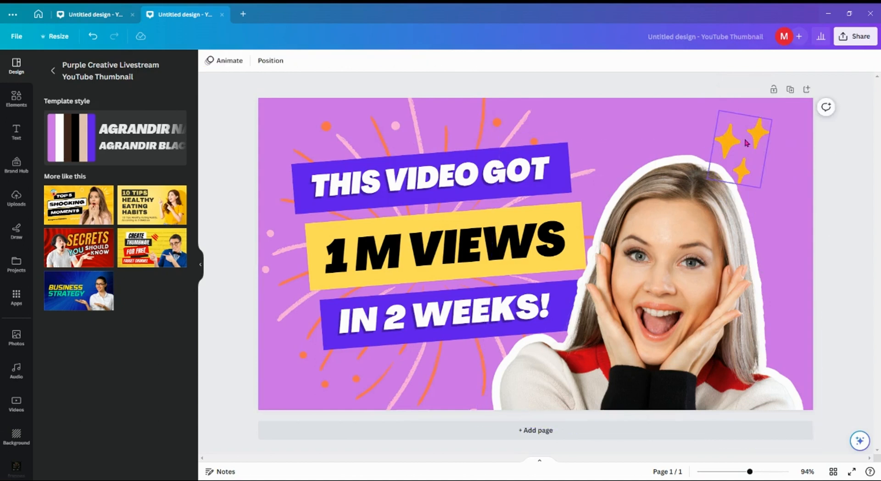
- Delete the yellow sparkles graphic above the woman's head
click(745, 142)
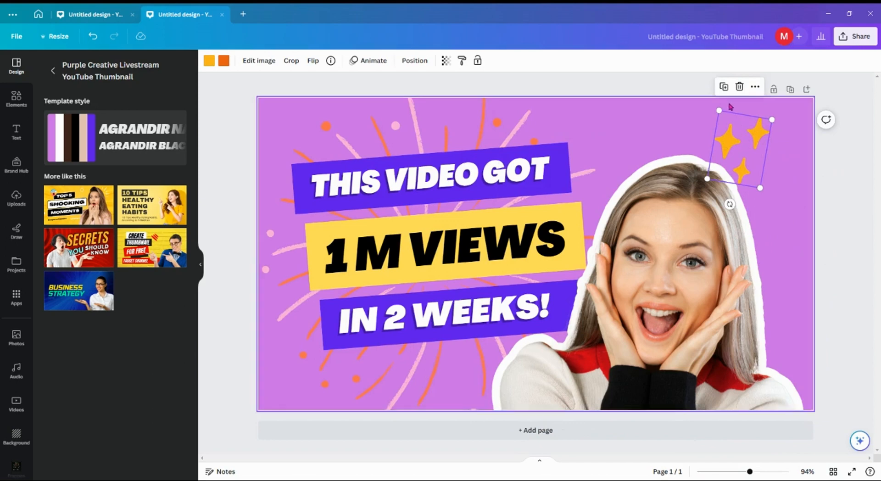
click(755, 90)
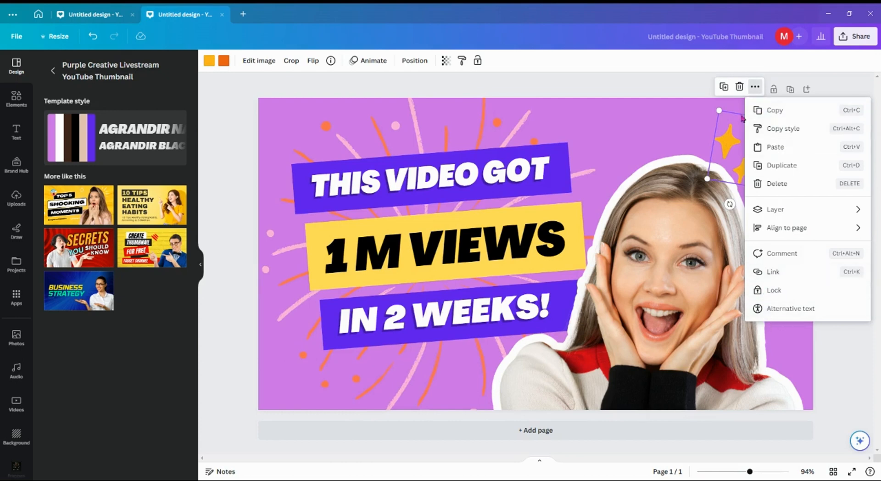
click(732, 135)
click(738, 86)
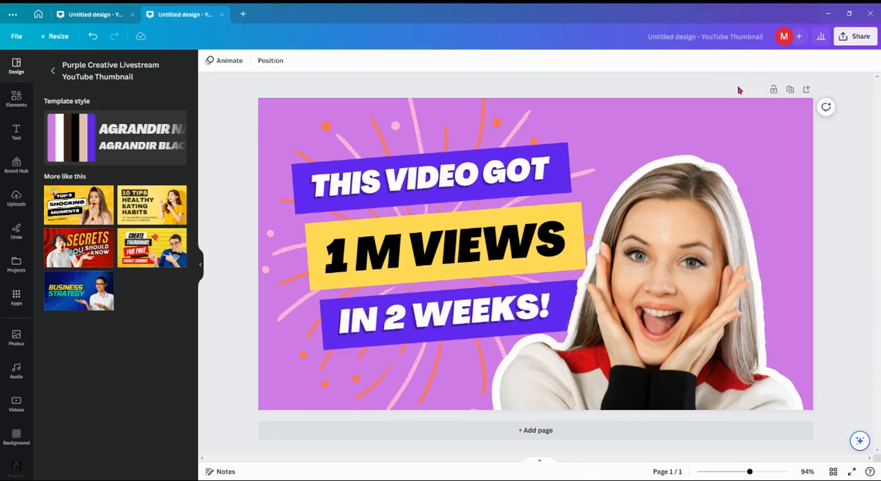
- Delete the cutout photo of the blonde woman from the thumbnail
click(677, 174)
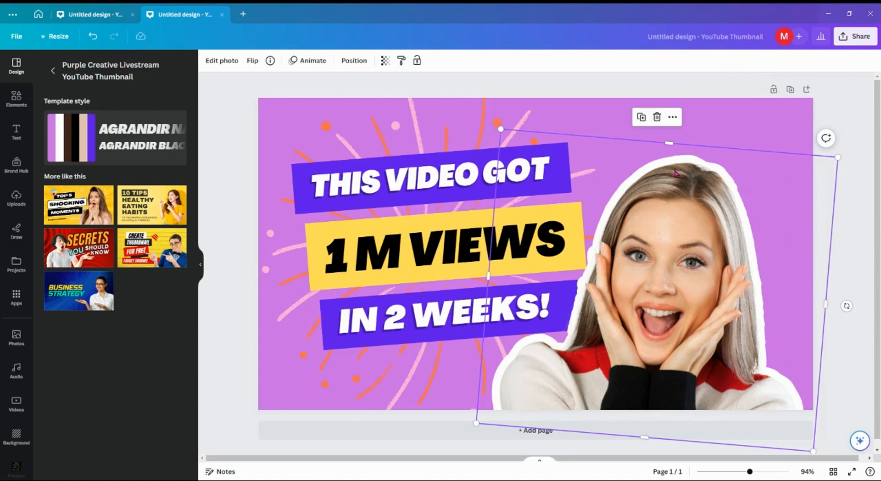
click(657, 119)
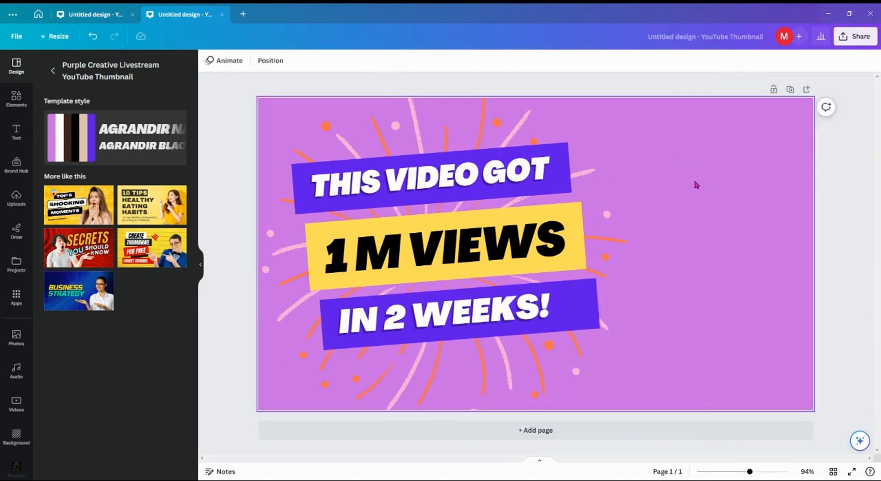
click(695, 182)
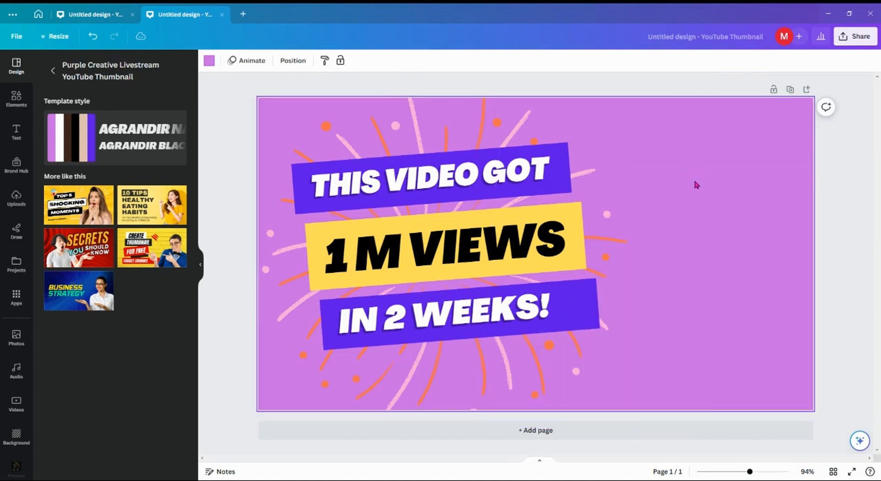
- Add the recently used photo of a thoughtful woman under question marks and place it over the thumbnail's right part
click(16, 97)
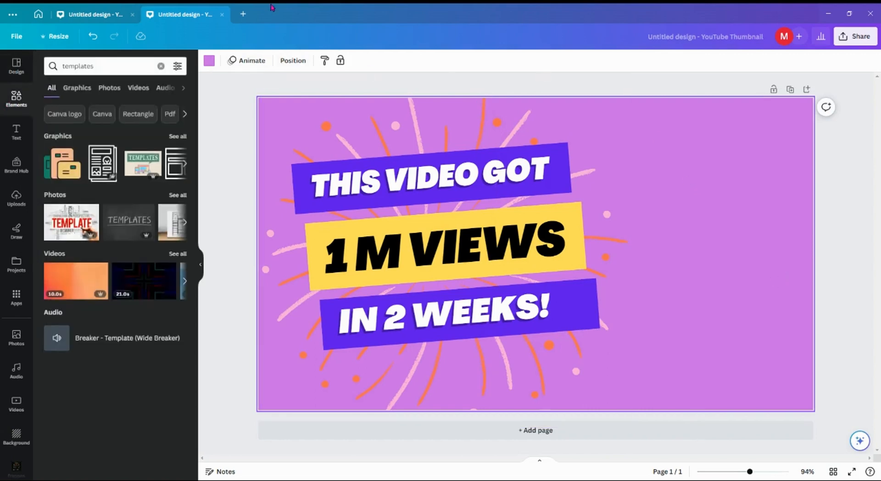
click(160, 65)
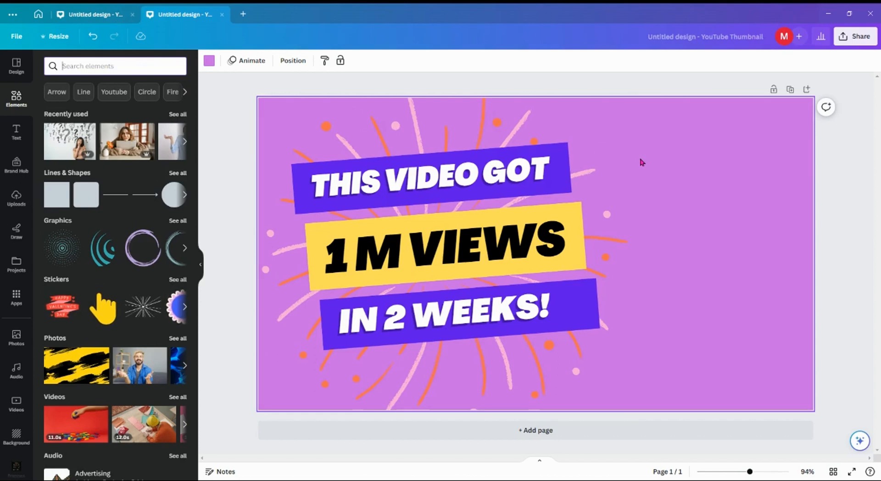
click(63, 149)
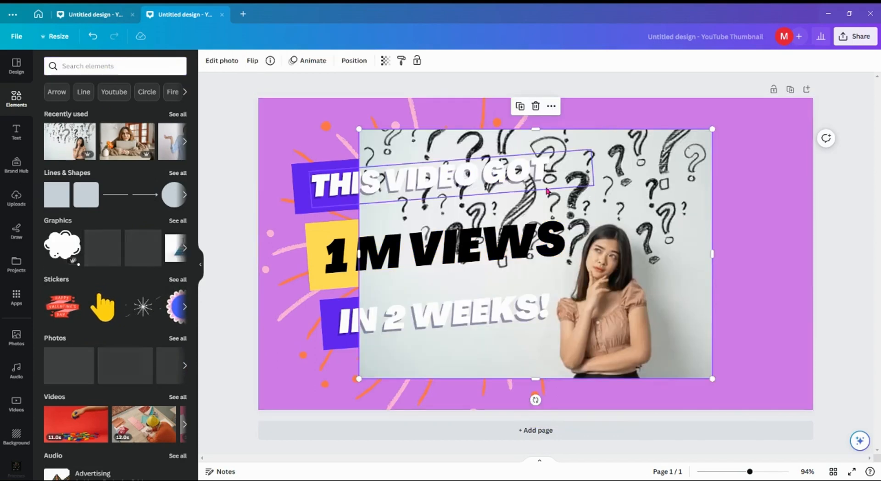
drag(547, 191, 611, 187)
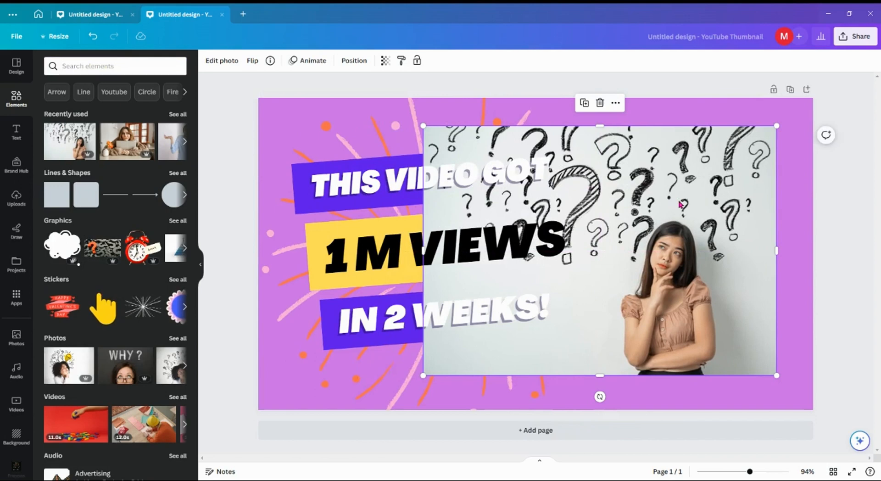
drag(607, 169, 605, 205)
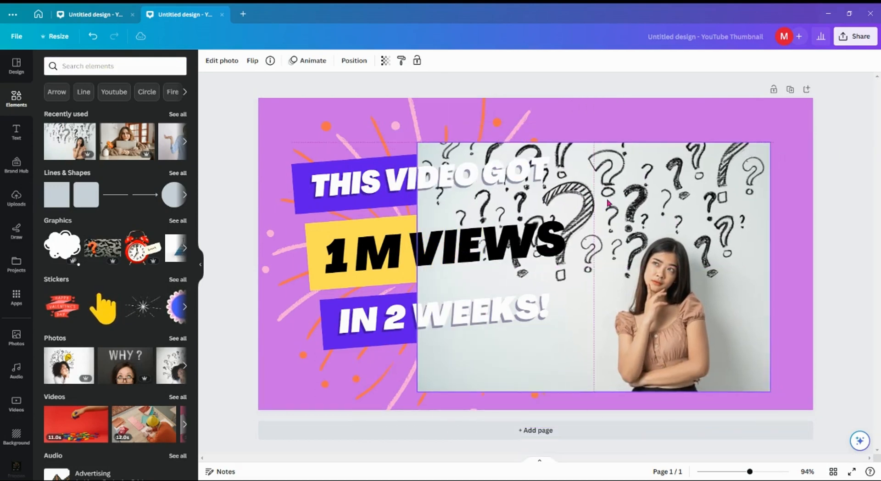
click(596, 231)
click(579, 301)
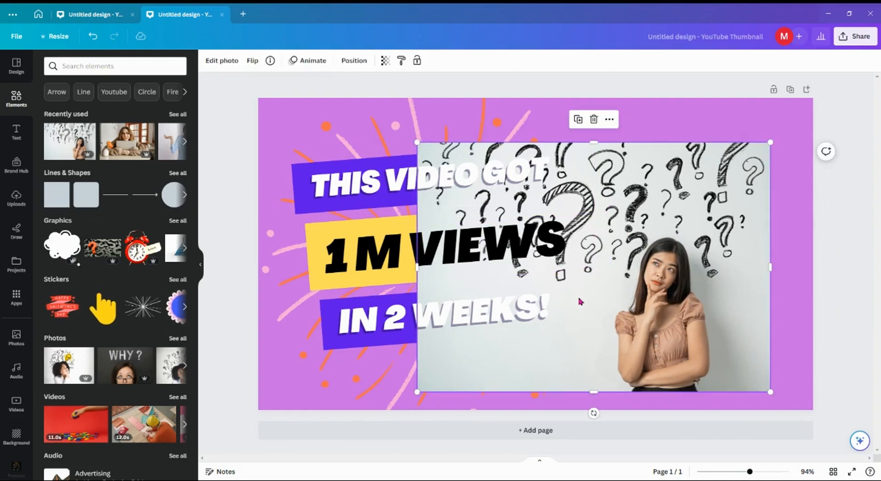
- Replace the thumbnail's purple background with the photo of the thoughtful woman and question marks
right_click(580, 302)
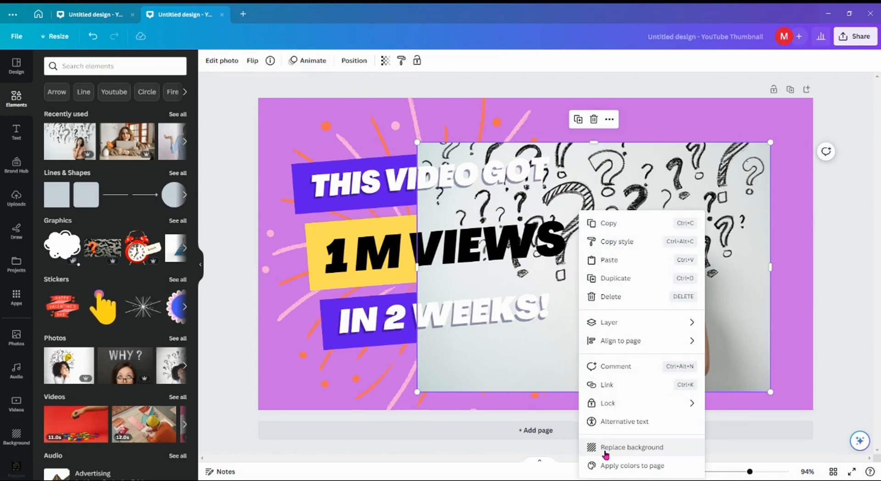
click(605, 449)
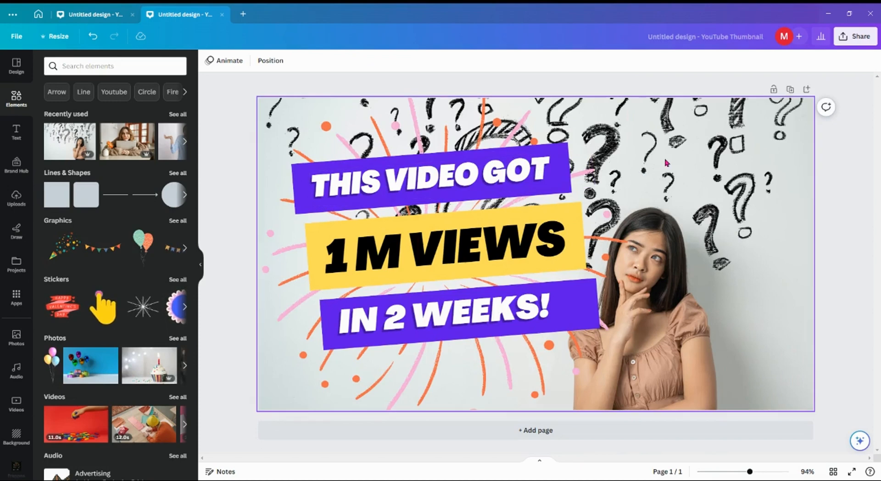
drag(657, 156, 524, 161)
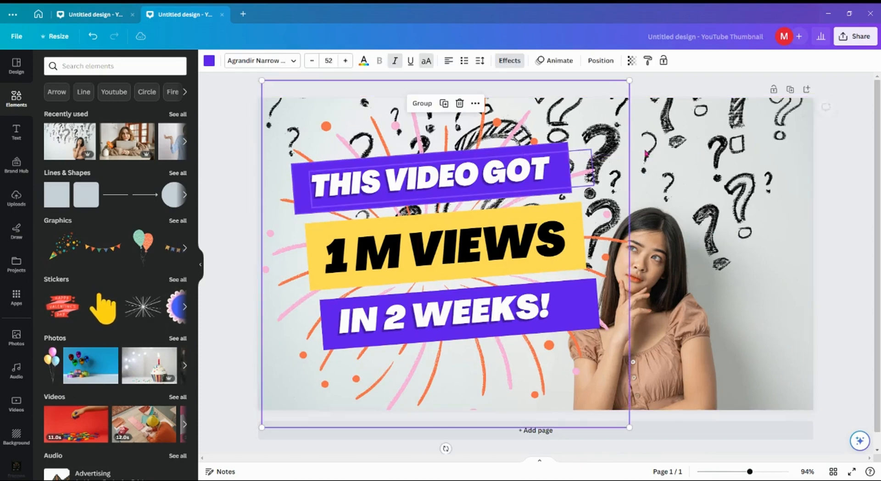
click(709, 160)
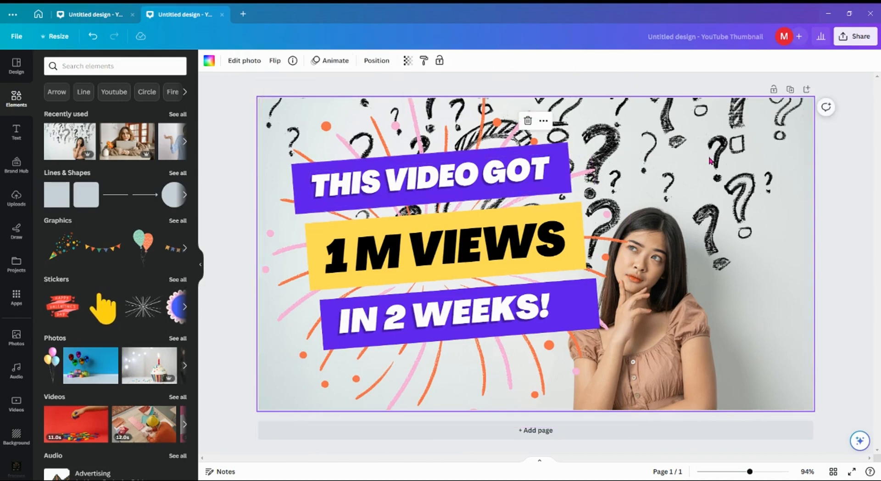
- Add the recently used photo of the woman sitting behind a laptop and set it as the thumbnail's background
click(127, 140)
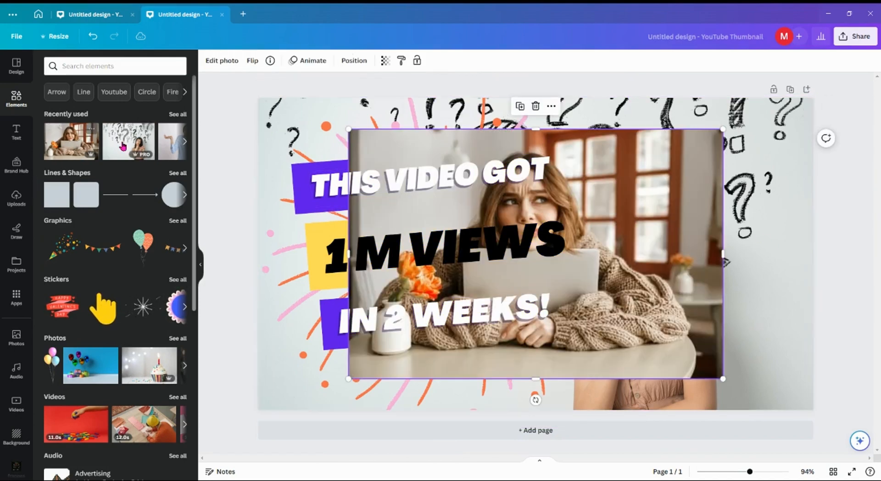
drag(656, 194, 682, 191)
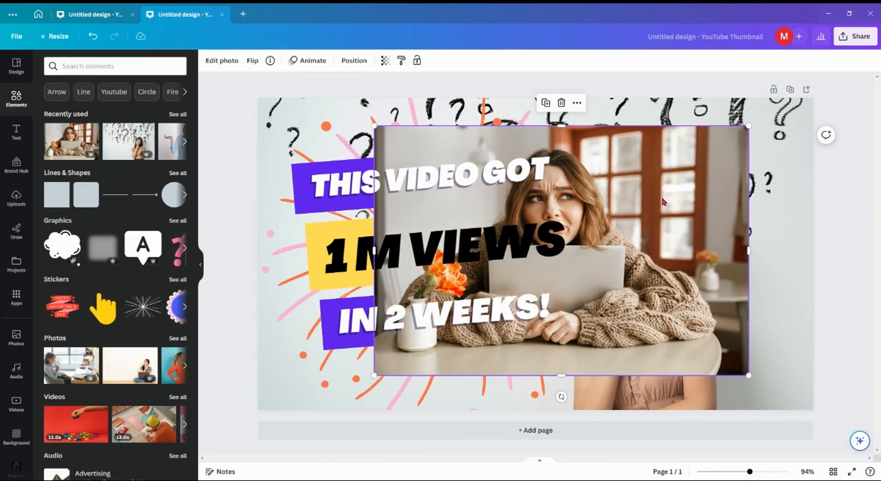
right_click(608, 161)
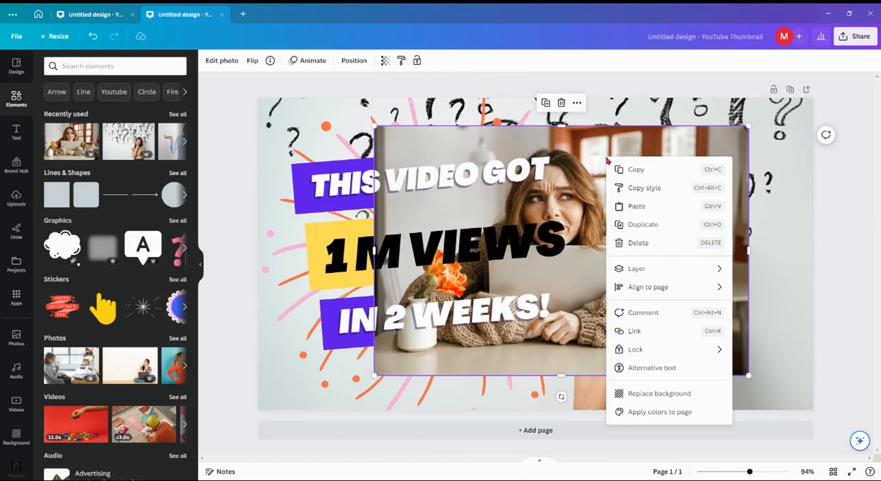
click(647, 394)
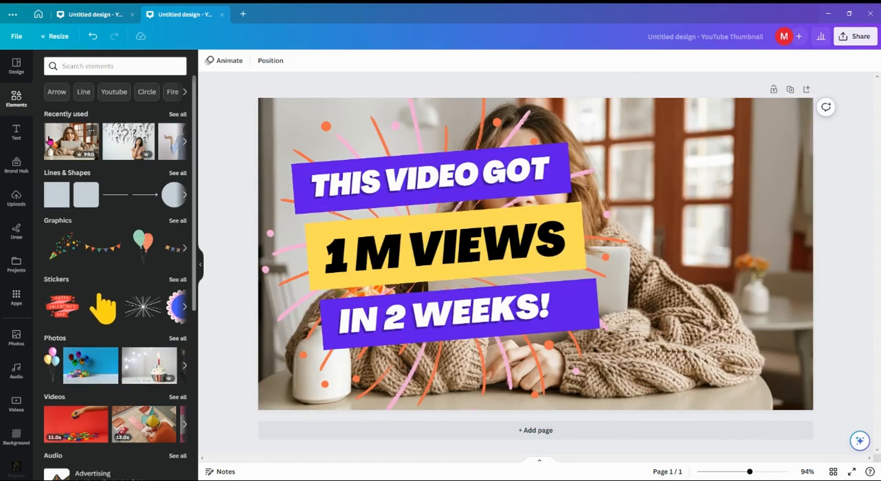
- Search the elements library for "confused person"
scroll(79, 210, down, 1)
scroll(79, 210, down, 1)
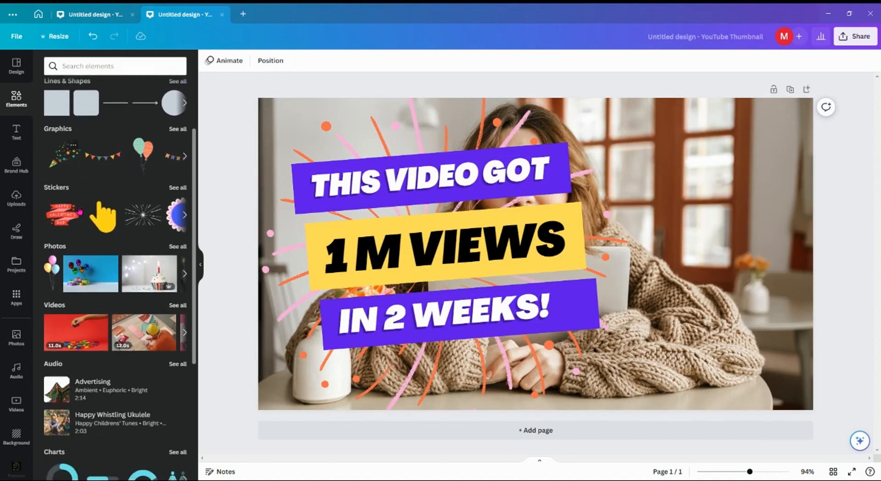
scroll(79, 210, up, 2)
click(111, 66)
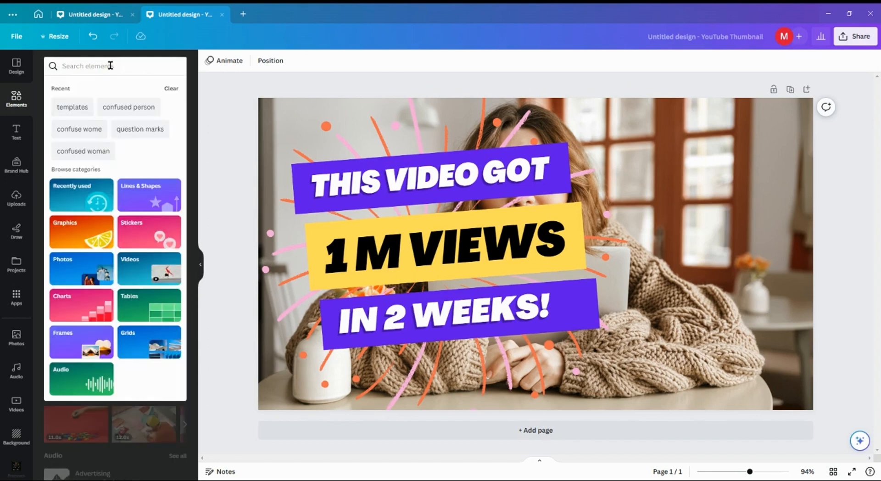
text(confused)
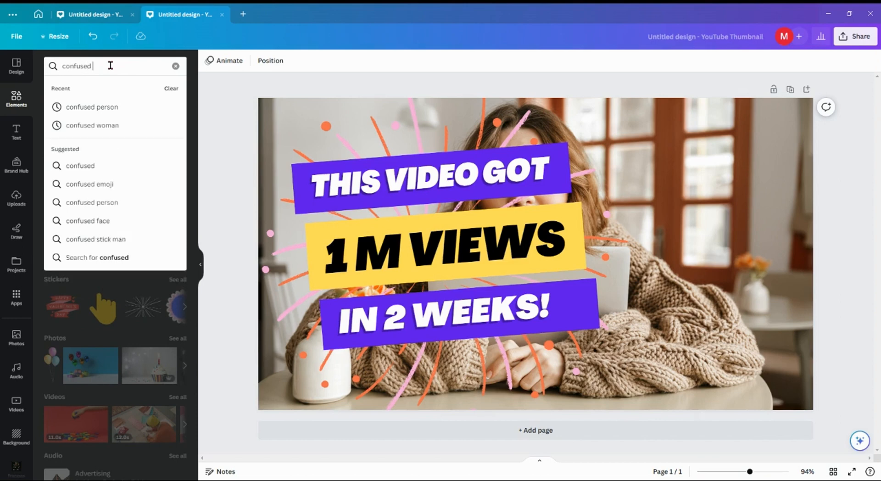
text( person)
key(Return)
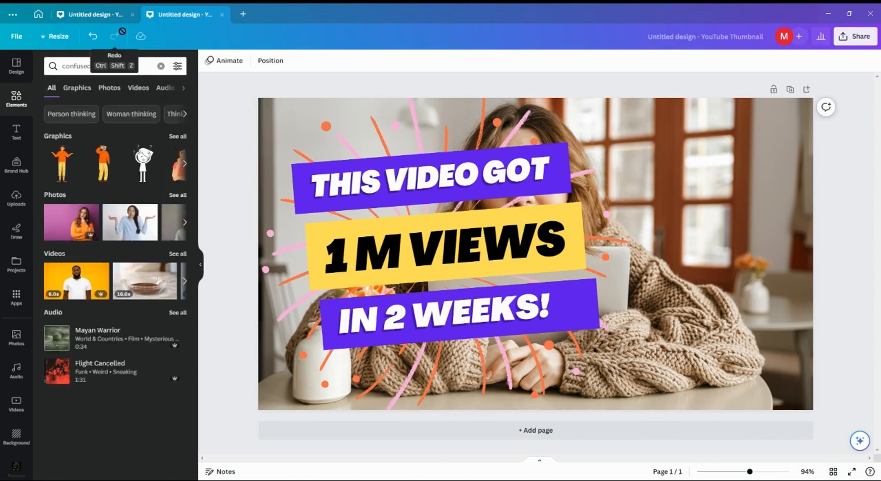
- Try the shrugging woman graphic with the orange sweater on the thumbnail, shrink it beside the text banners, and delete it
click(67, 179)
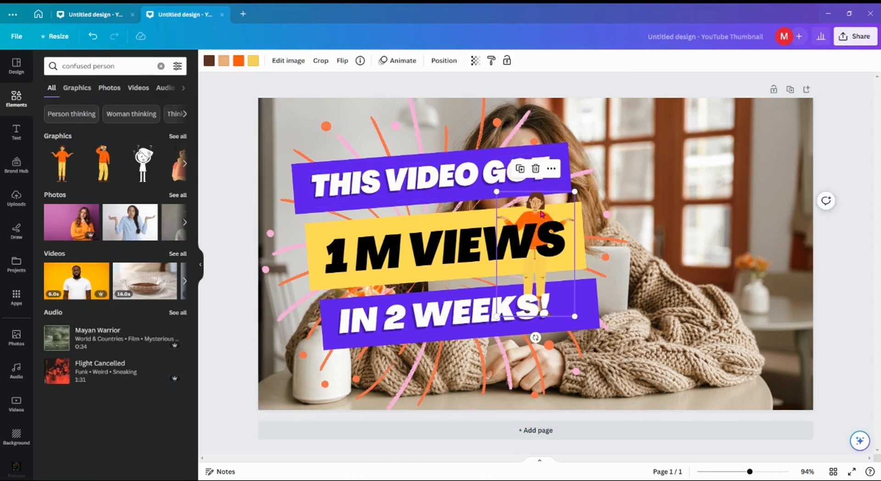
drag(541, 214, 635, 188)
right_click(635, 199)
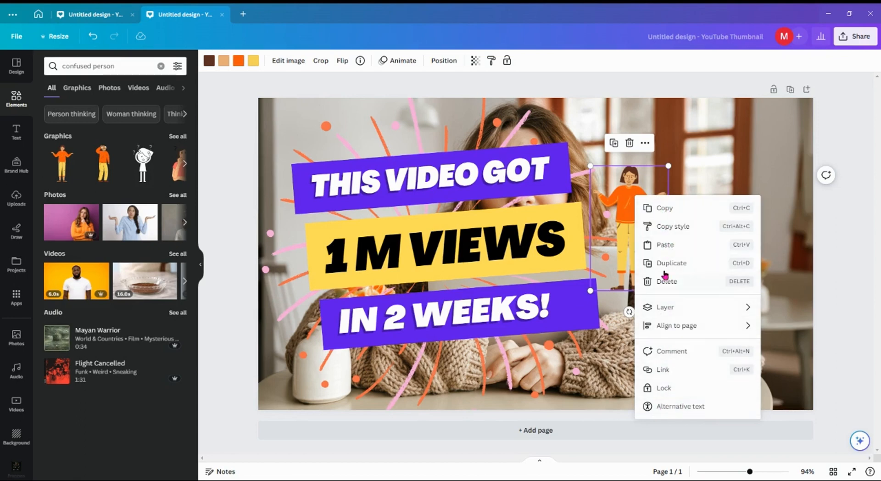
right_click(631, 185)
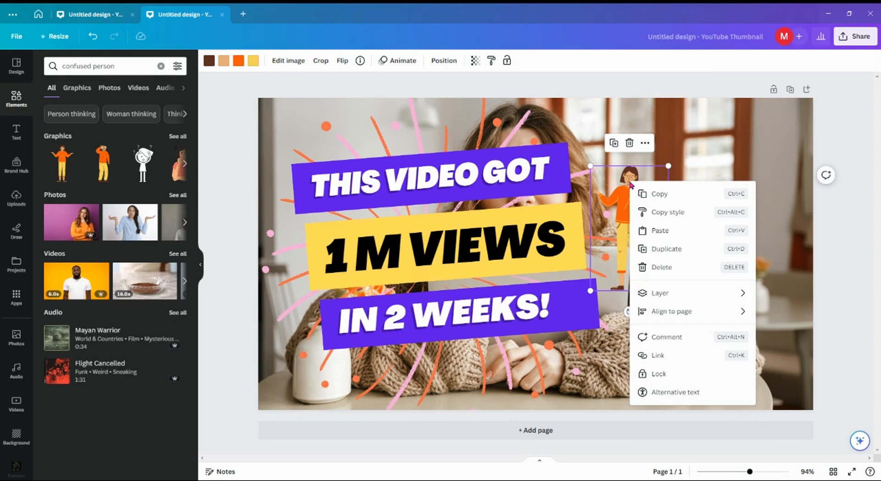
drag(624, 186, 730, 141)
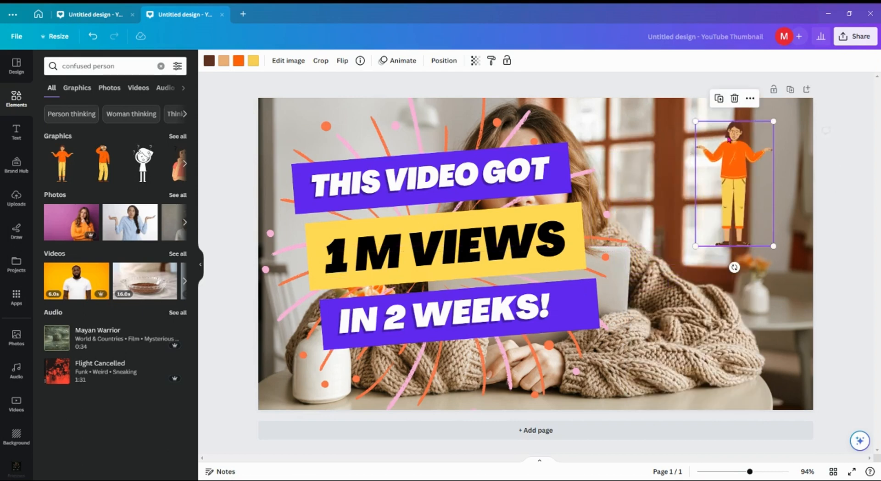
drag(696, 245, 719, 207)
drag(745, 165, 626, 202)
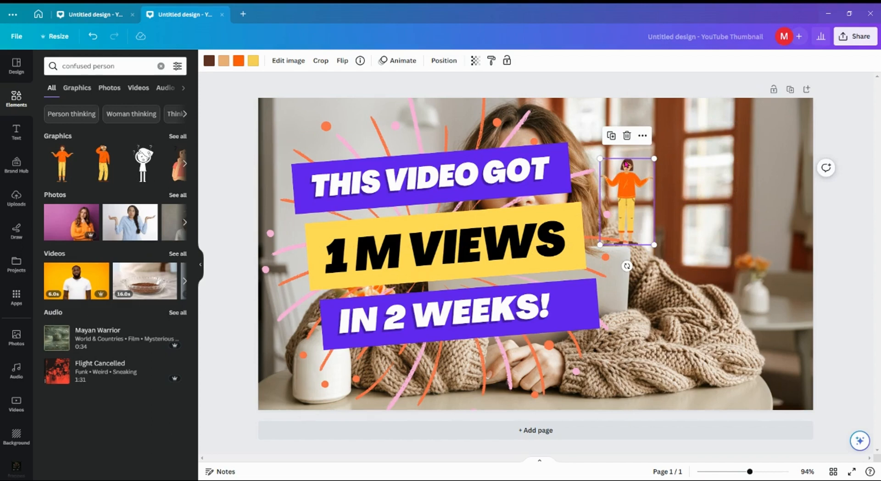
click(642, 135)
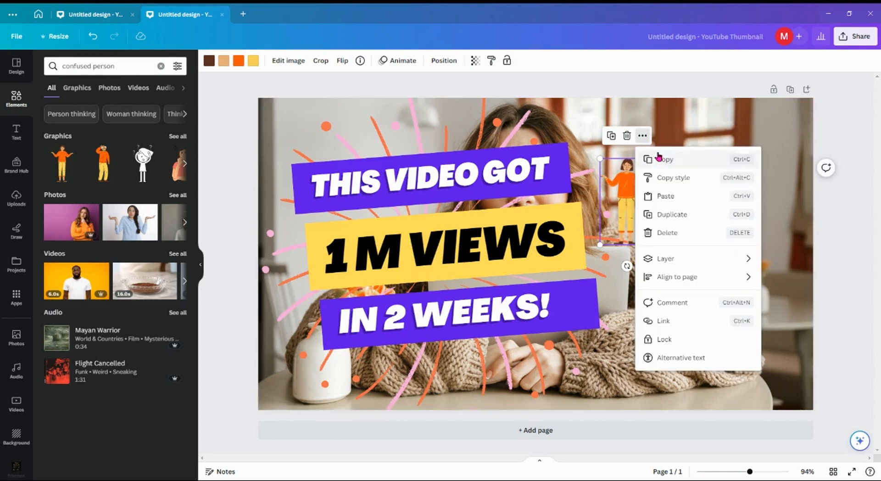
click(626, 135)
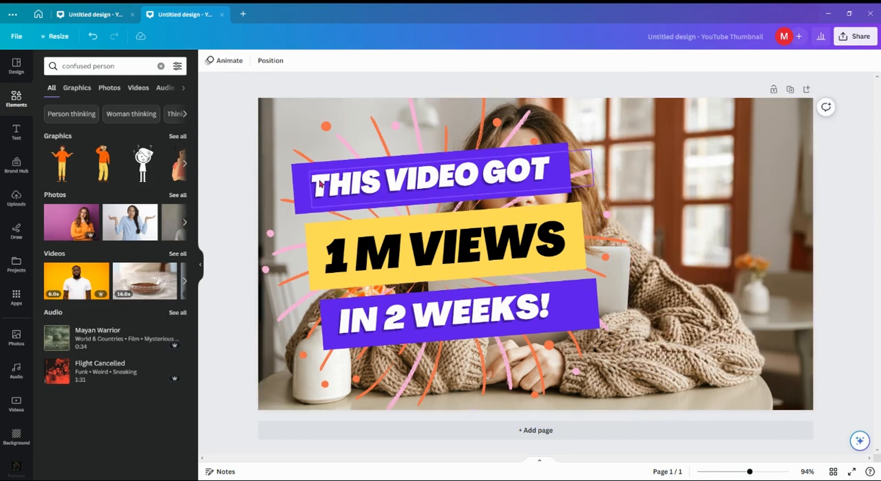
- From the full photo results, add the thoughtful woman in an orange sweater on purple and make that photo the thumbnail's background
click(171, 198)
click(82, 153)
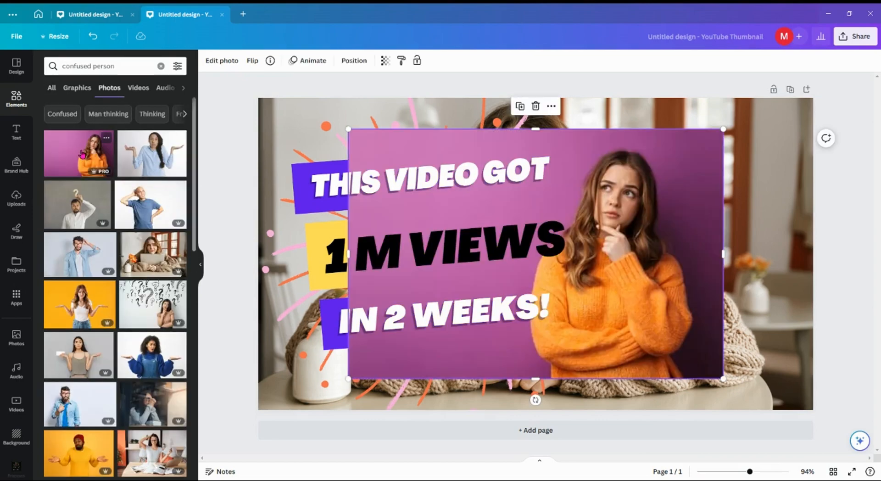
right_click(634, 183)
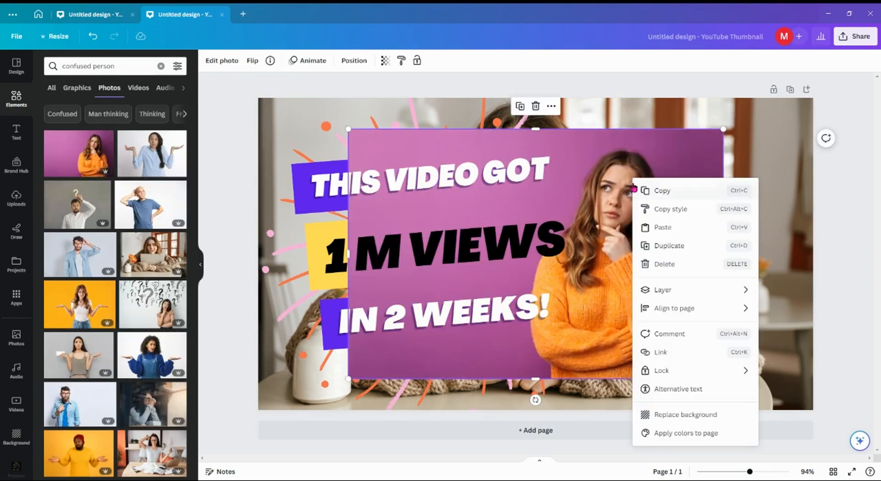
click(669, 412)
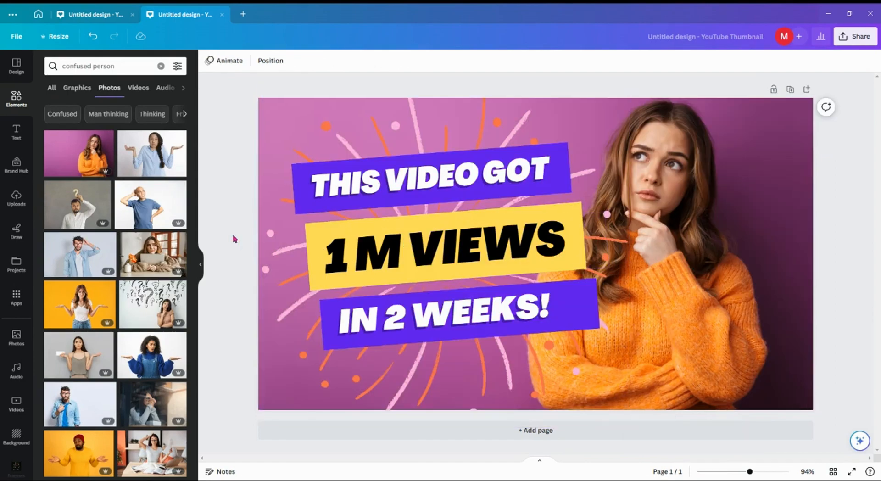
- Add four more confused-person photos to the thumbnail and shift the one of the woman covering her face toward the right
click(147, 355)
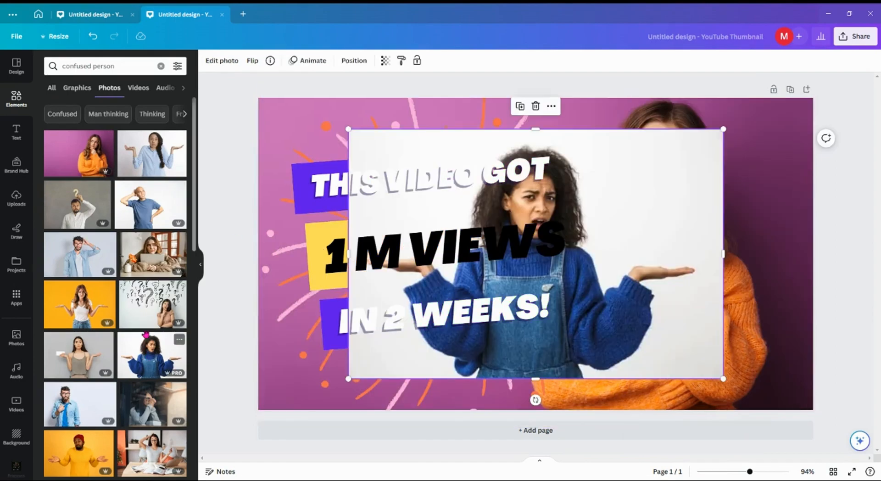
click(93, 350)
click(69, 403)
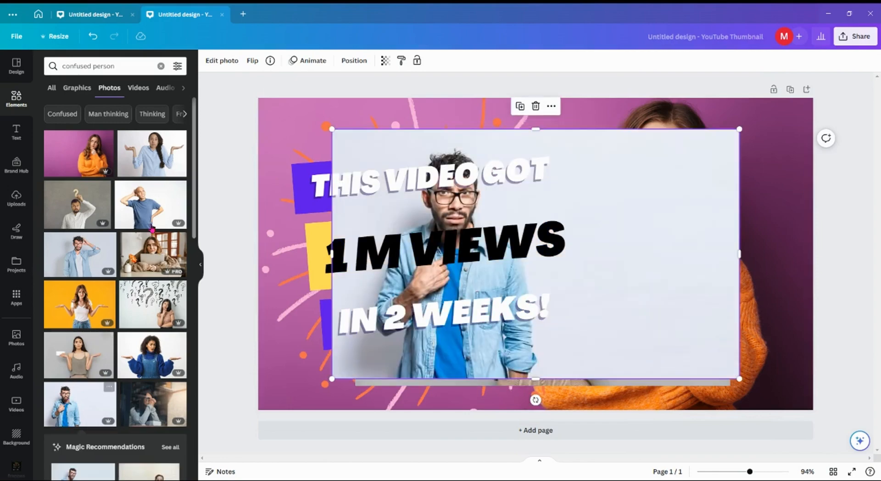
click(143, 410)
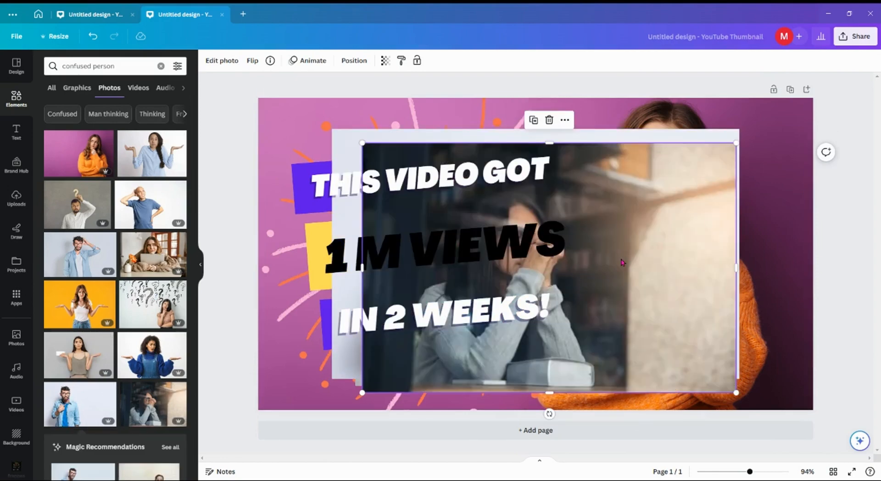
drag(642, 266, 690, 222)
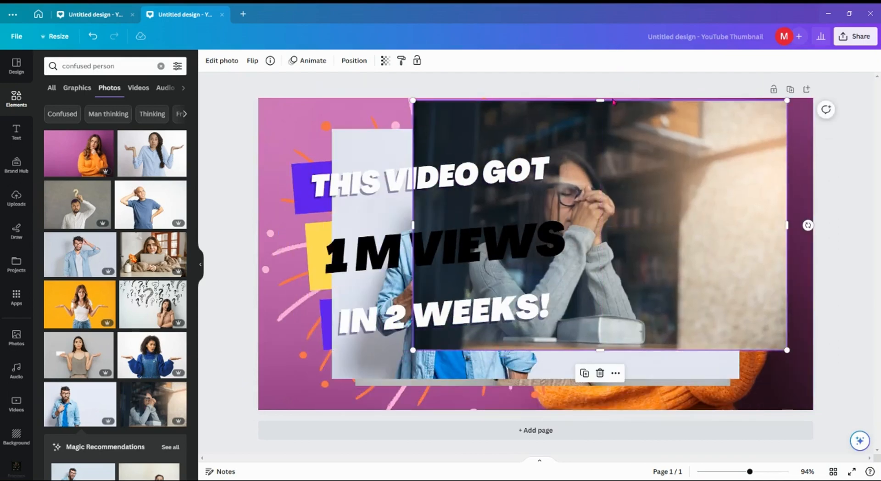
drag(653, 168, 648, 209)
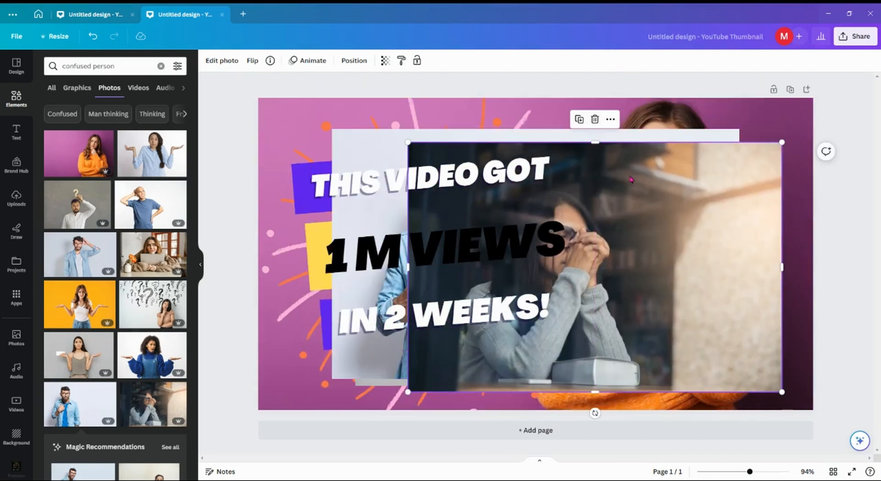
- Delete the four extra photos stacked on the thumbnail, leaving the purple background photo in place
click(594, 120)
click(574, 138)
click(542, 112)
click(591, 138)
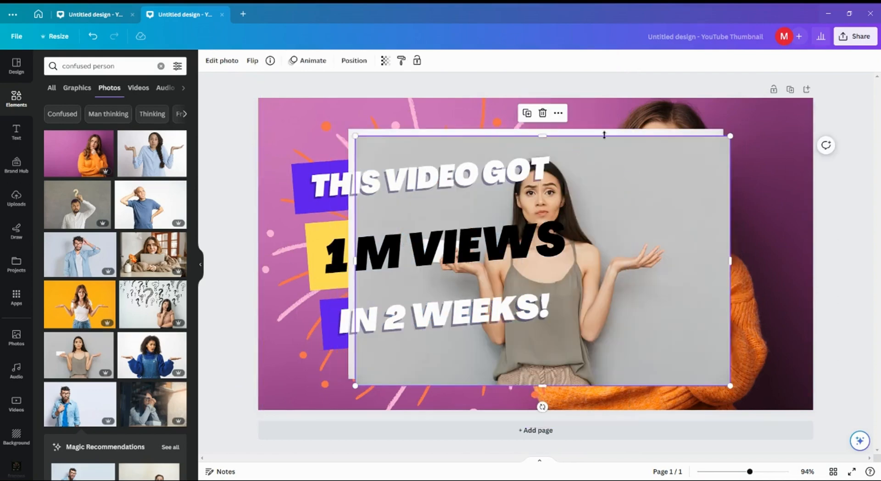
click(542, 113)
click(643, 181)
click(535, 106)
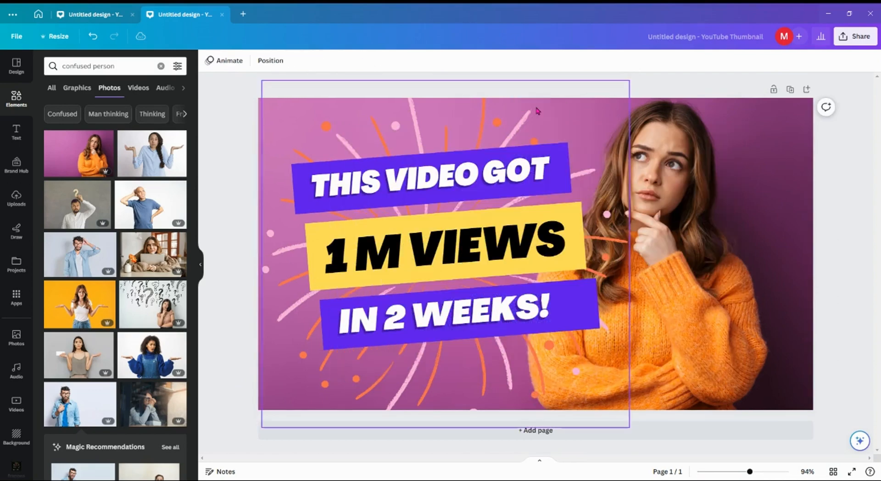
click(234, 255)
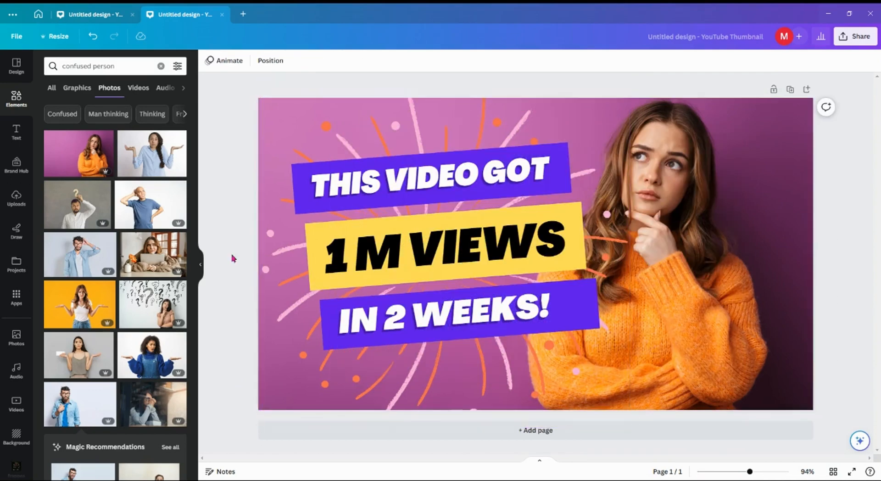
- Try the photo of the grinning man with crooked glasses over the thumbnail's right part and delete it
scroll(140, 218, down, 7)
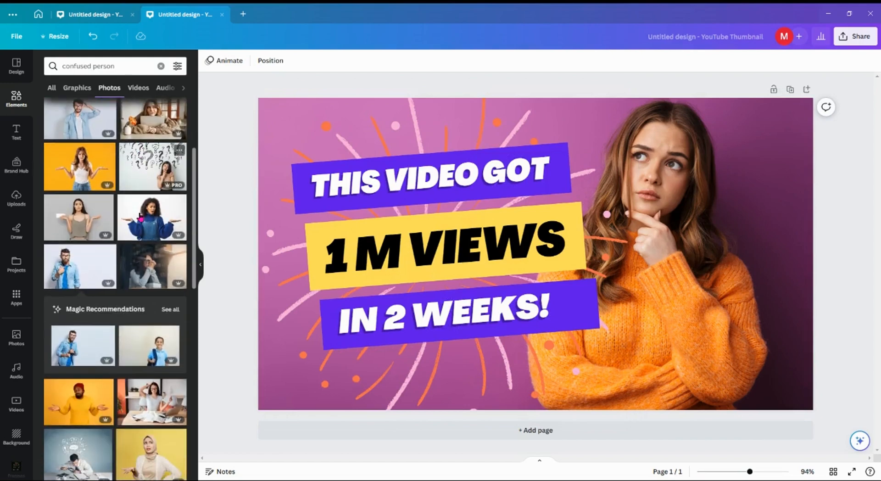
scroll(129, 290, down, 4)
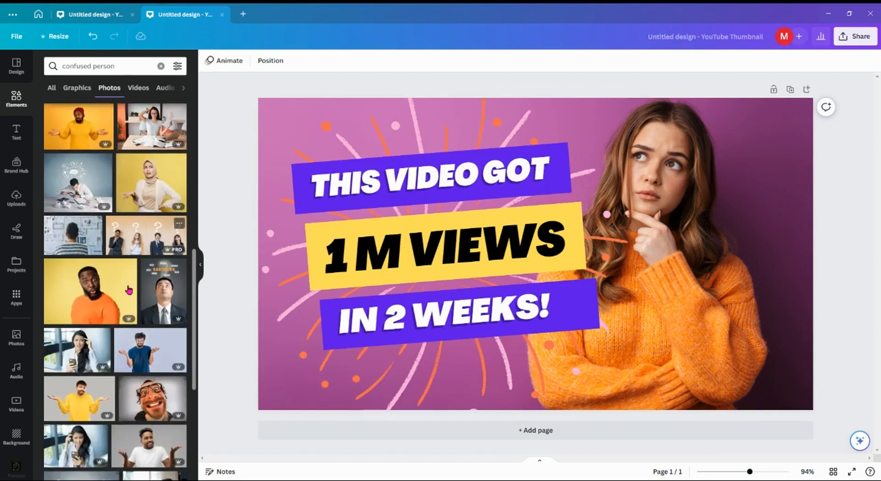
click(139, 309)
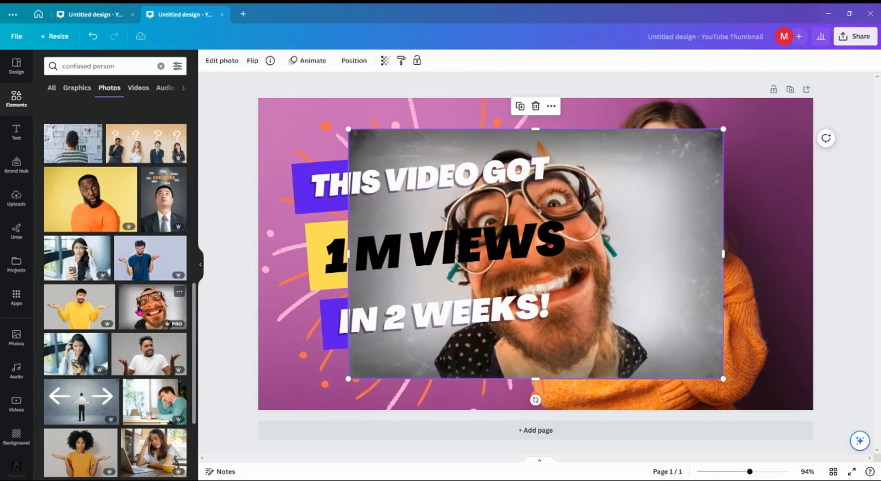
drag(643, 240, 726, 236)
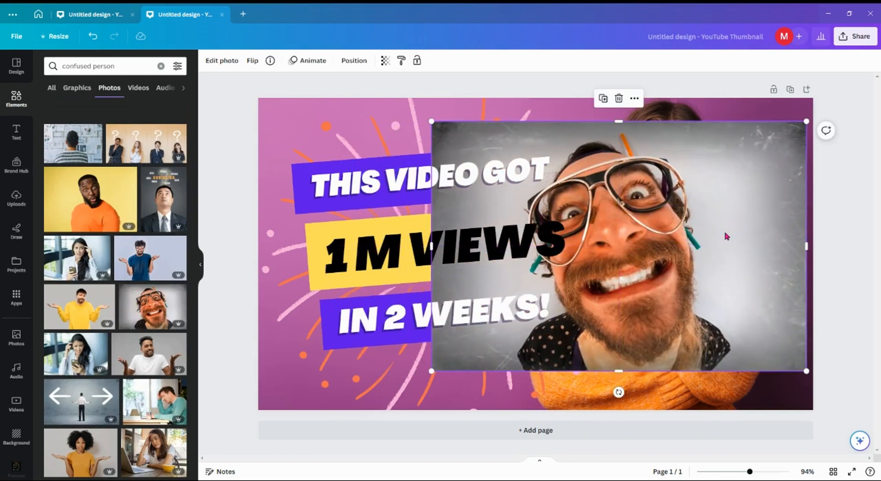
click(619, 98)
- Try the photo of the puzzled woman holding a phone over the thumbnail's right part and delete it
click(90, 367)
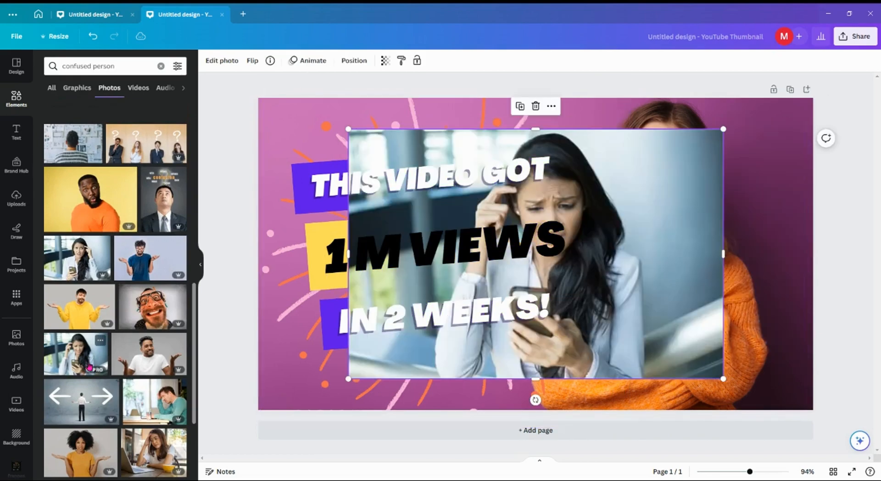
drag(579, 198, 637, 195)
click(594, 103)
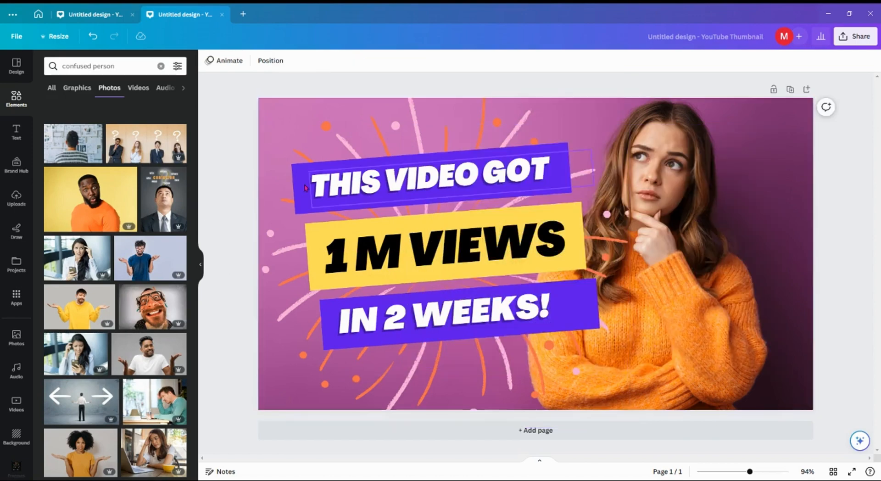
- Open the "THIS VIDEO GOT" headline for text editing and leave it
scroll(106, 333, down, 10)
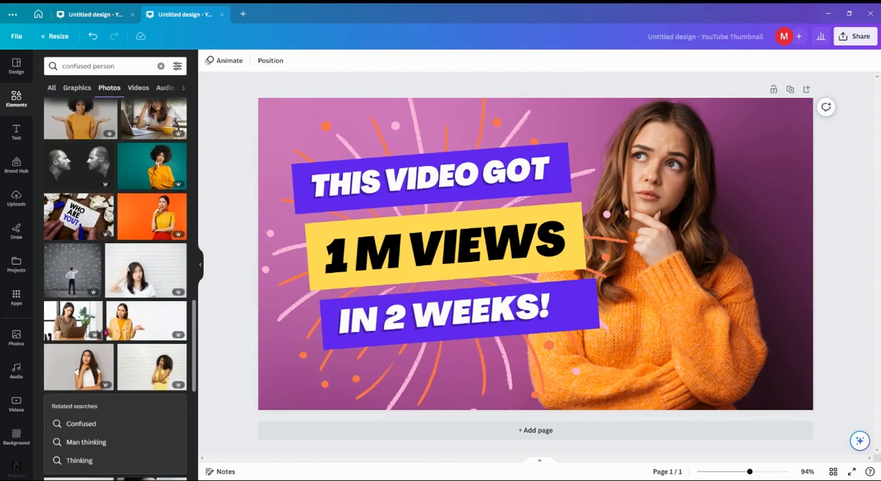
click(523, 177)
double_click(543, 169)
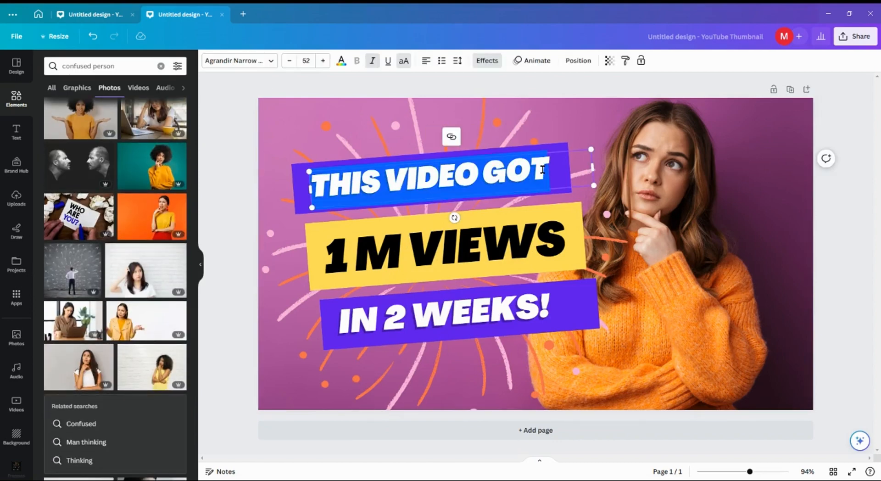
click(785, 185)
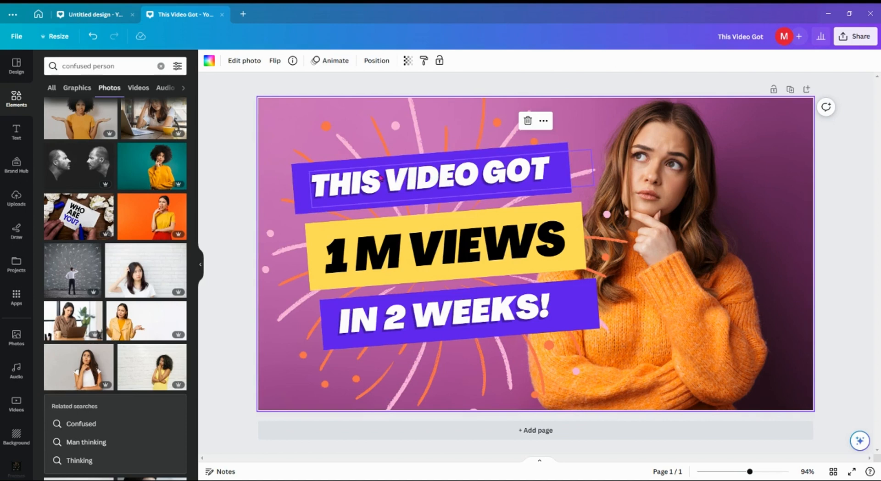
- Move the "THIS VIDEO GOT" text and its purple bar onto the thumbnail's right side, over the woman's face
click(419, 183)
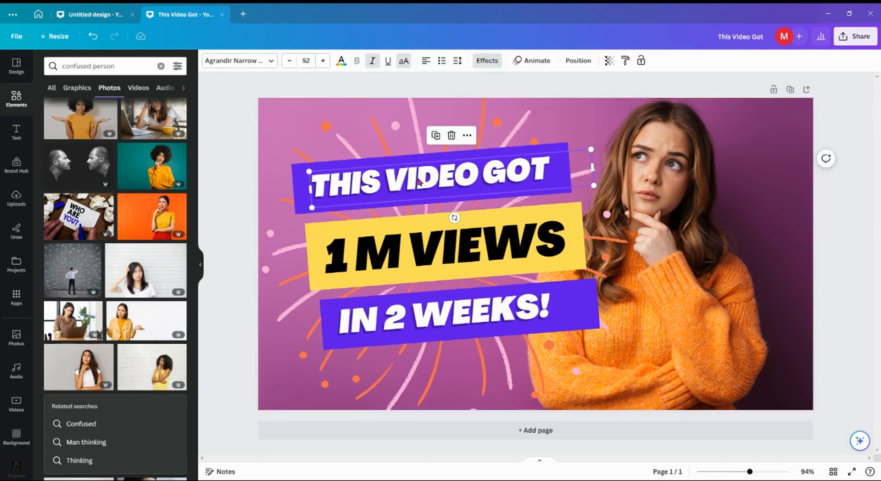
drag(419, 182, 468, 168)
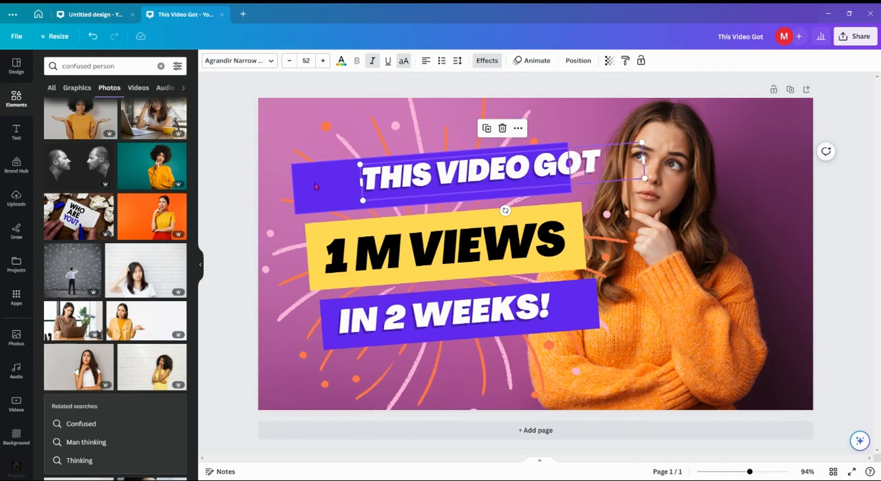
drag(315, 186, 368, 328)
drag(363, 204, 573, 175)
drag(420, 174, 613, 177)
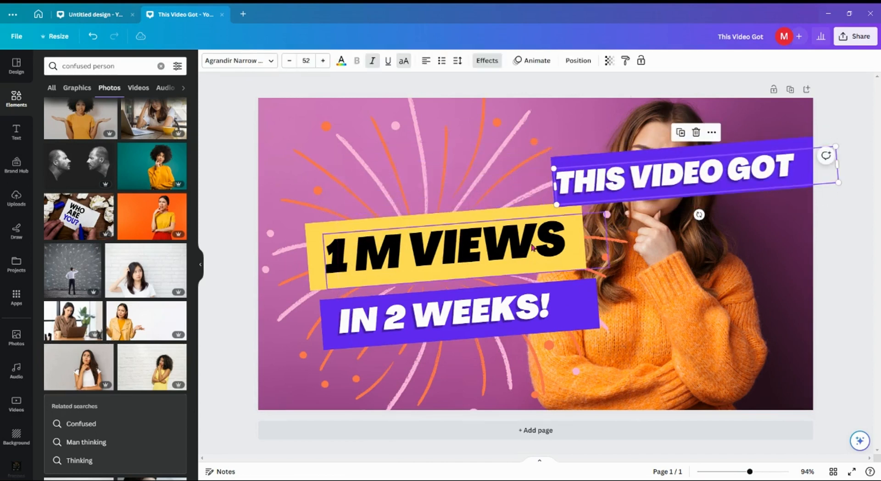
- Move the "1 M VIEWS" and "IN 2 WEEKS!" texts with their bars over the woman and nudge all three lines together
drag(440, 247, 633, 236)
click(431, 243)
drag(431, 243, 627, 227)
drag(580, 308, 760, 296)
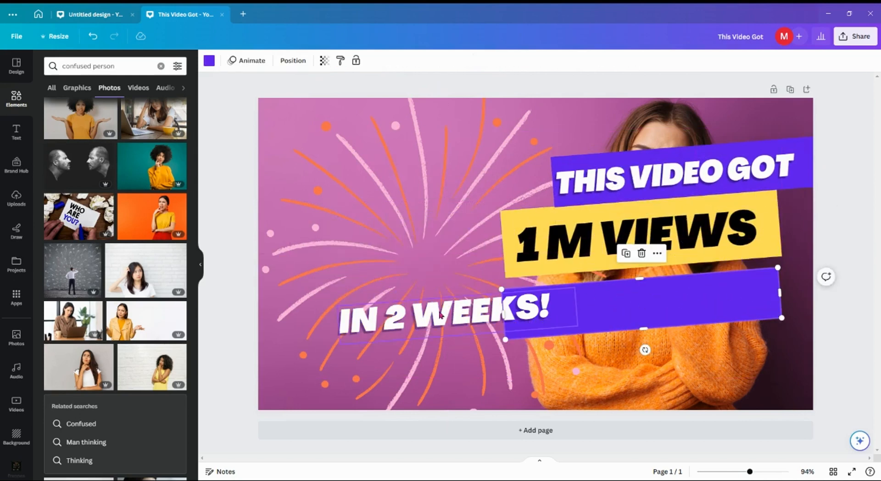
drag(441, 317, 616, 304)
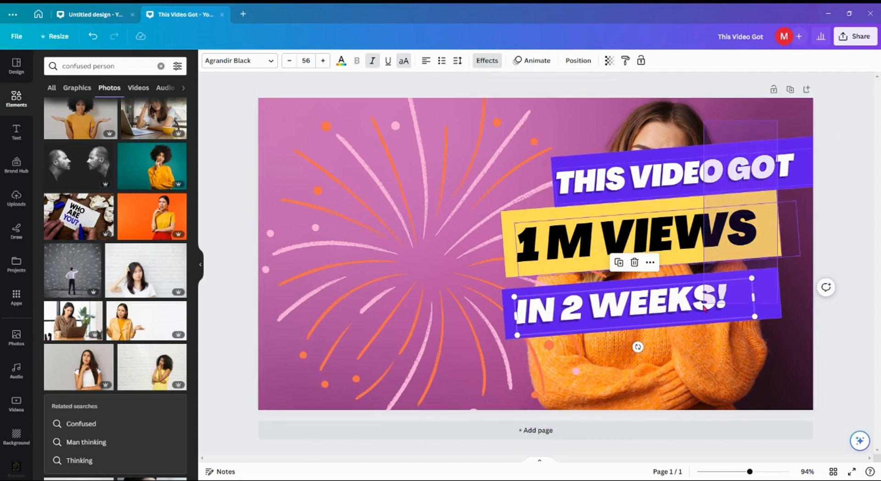
drag(695, 327, 694, 325)
mouse_move(693, 165)
mouse_down()
mouse_move(560, 173)
mouse_move(679, 173)
mouse_up()
click(742, 113)
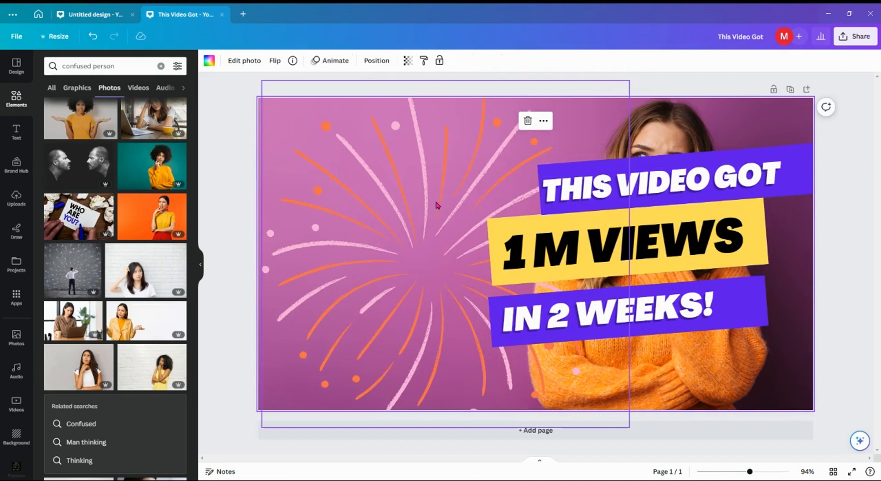
- Reposition the fireworks graphic slightly further toward the thumbnail's left edge
drag(437, 204, 440, 228)
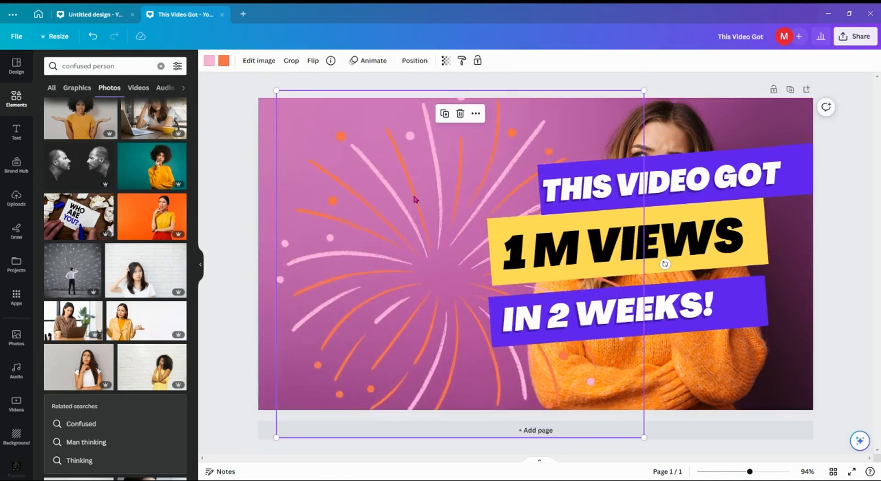
drag(414, 196, 401, 226)
drag(363, 189, 341, 176)
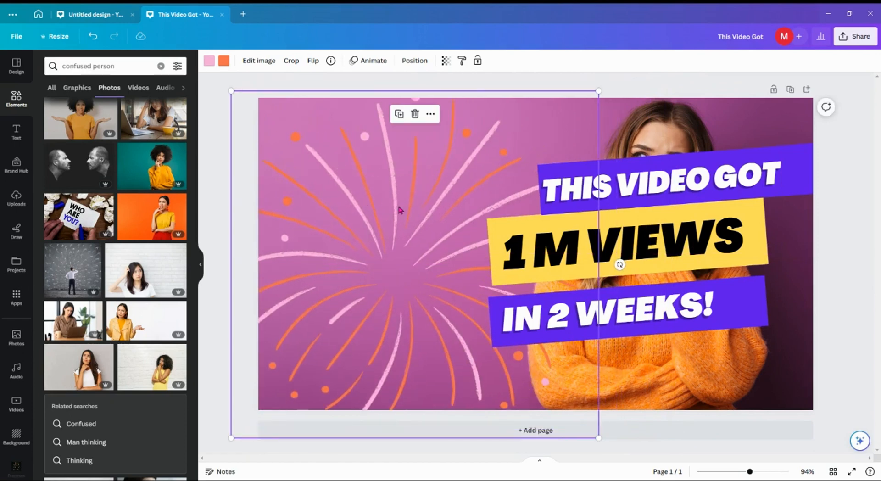
- Select the three text lines with their bars and move them together to the thumbnail's left half, clear of the woman
click(741, 123)
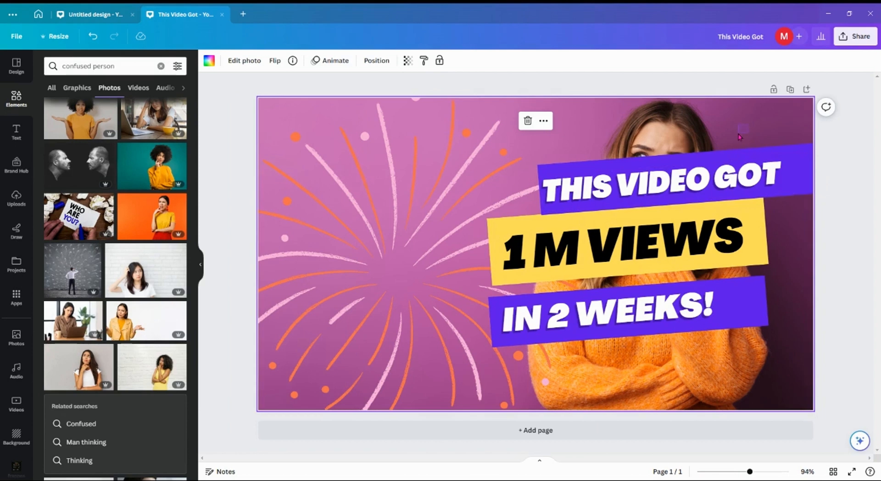
drag(739, 137, 693, 149)
drag(694, 150, 654, 345)
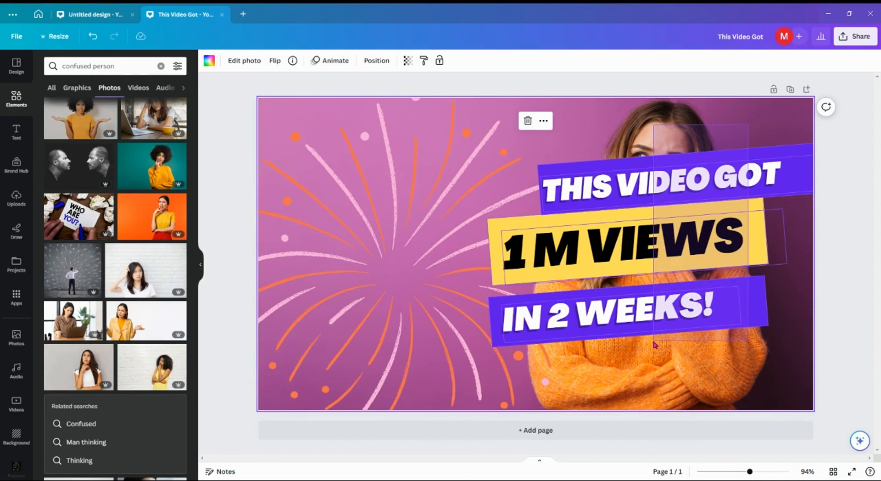
drag(654, 344, 655, 344)
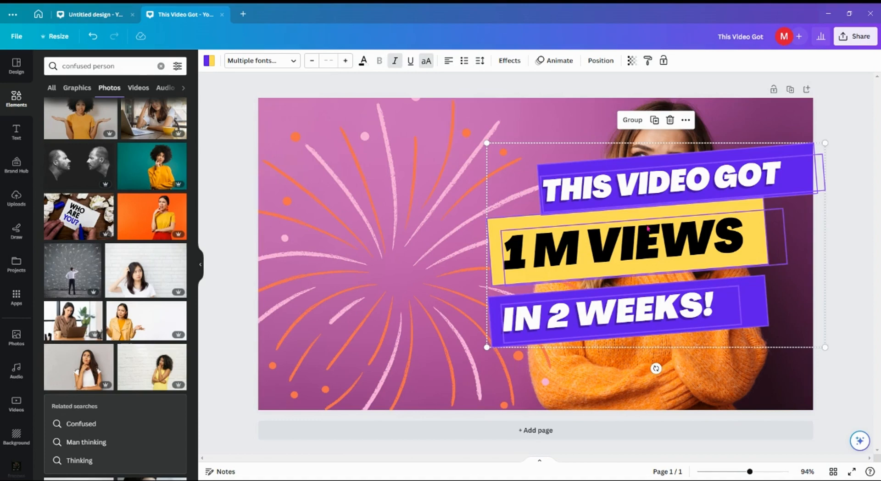
drag(647, 228, 446, 228)
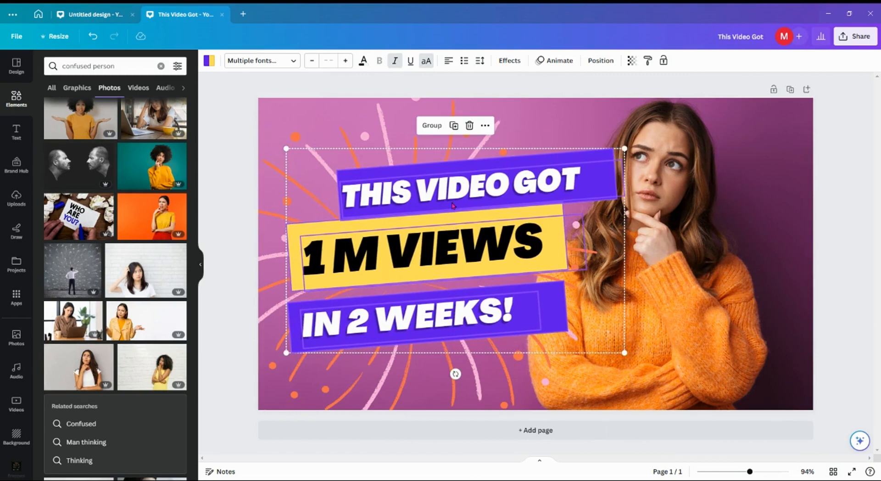
- Group the three text lines with their bars and shift the group slightly within the thumbnail's left half
click(435, 129)
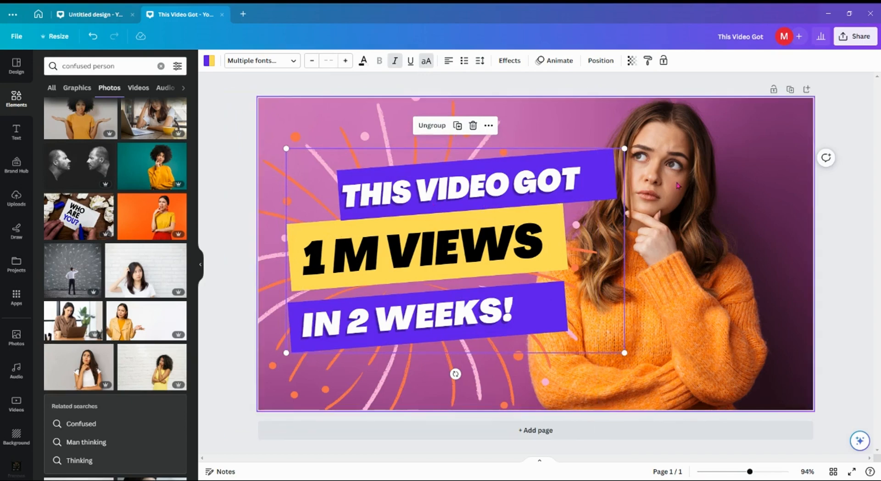
click(745, 176)
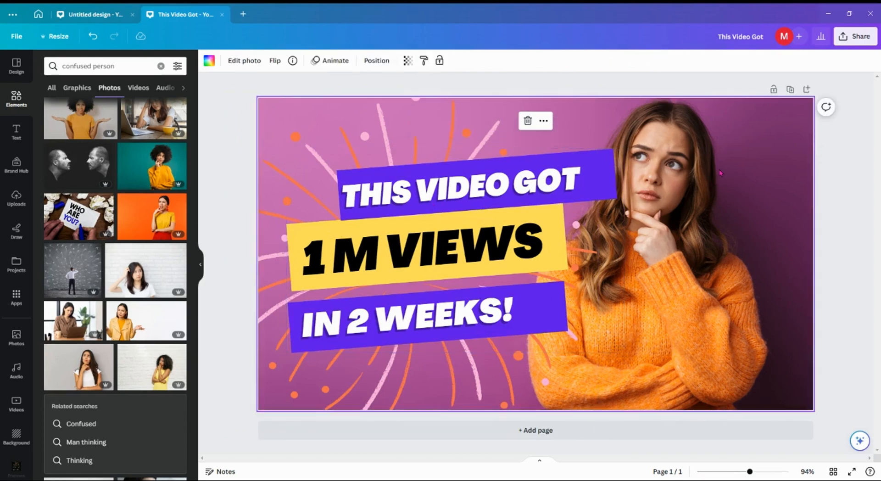
drag(397, 218, 375, 225)
click(595, 212)
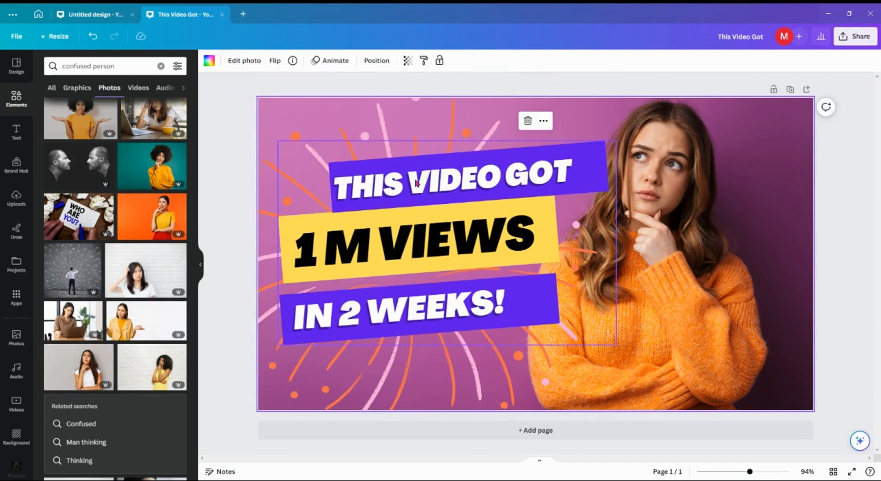
drag(418, 181, 488, 170)
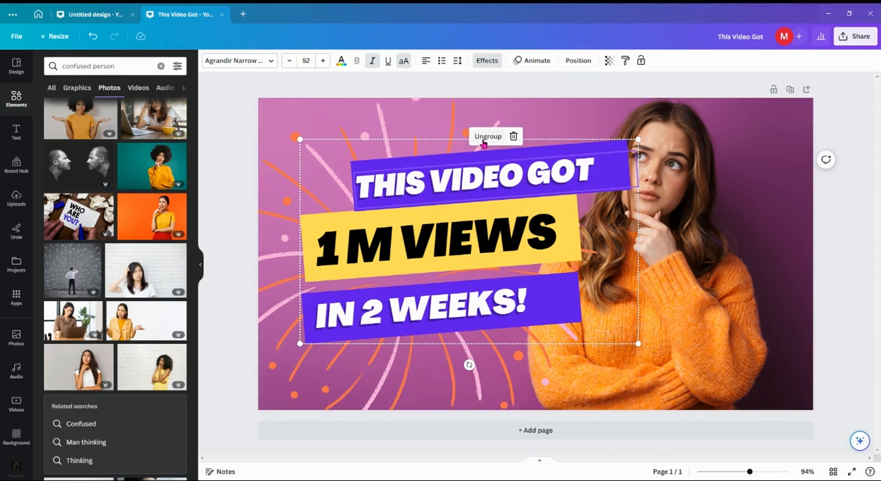
click(720, 208)
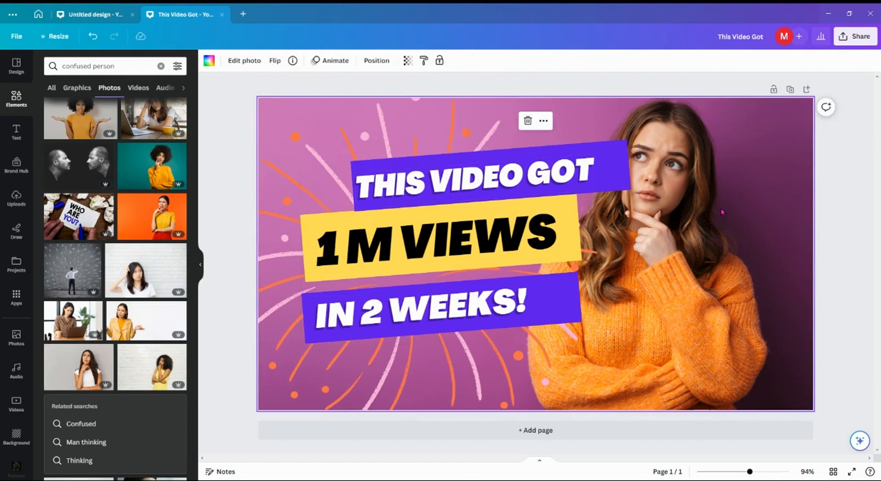
- Ungroup the three text lines and their bars
click(430, 211)
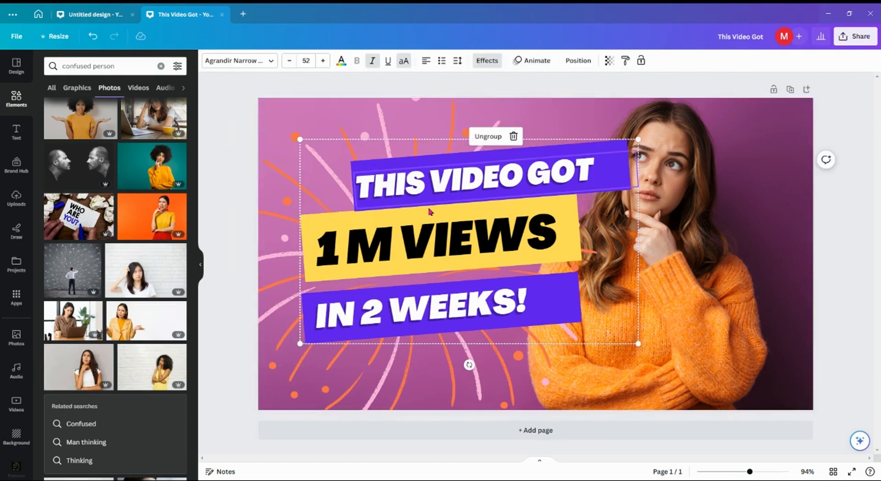
click(484, 137)
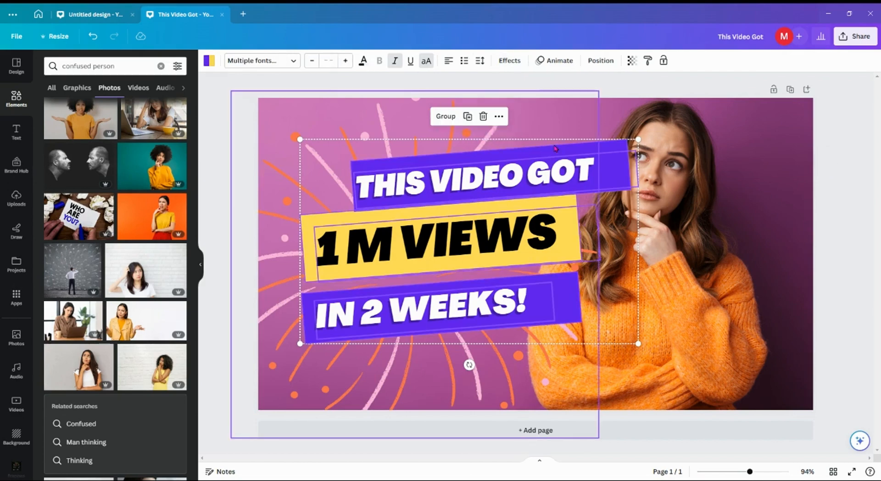
click(752, 185)
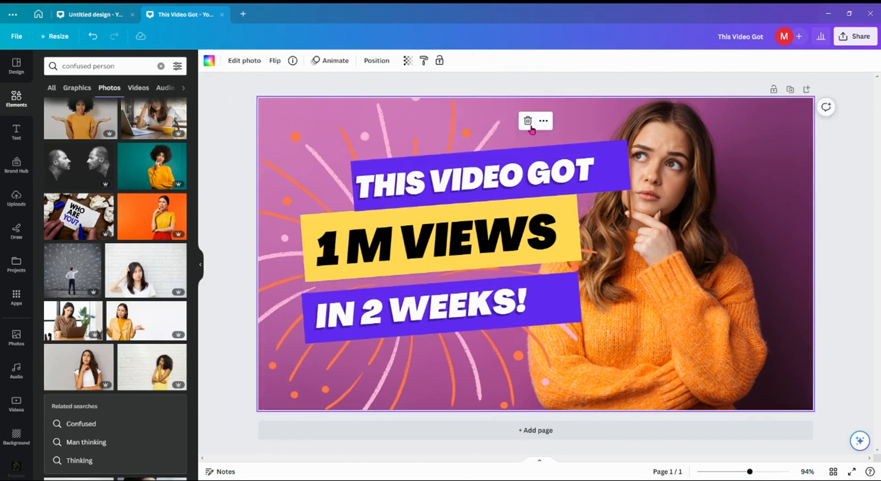
- Shift the "THIS VIDEO GOT" text and its purple bar left so they line up above the yellow bar
drag(458, 180, 595, 175)
drag(419, 174, 385, 172)
click(571, 175)
drag(571, 175, 407, 176)
click(646, 160)
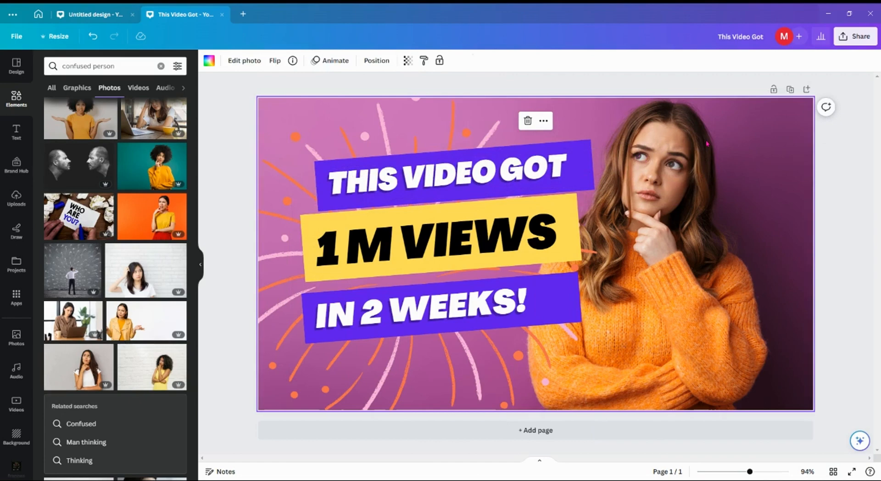
- Nudge the text lines and fireworks slightly right together, and move the fireworks graphic alone to the thumbnail's right side
drag(706, 144, 523, 300)
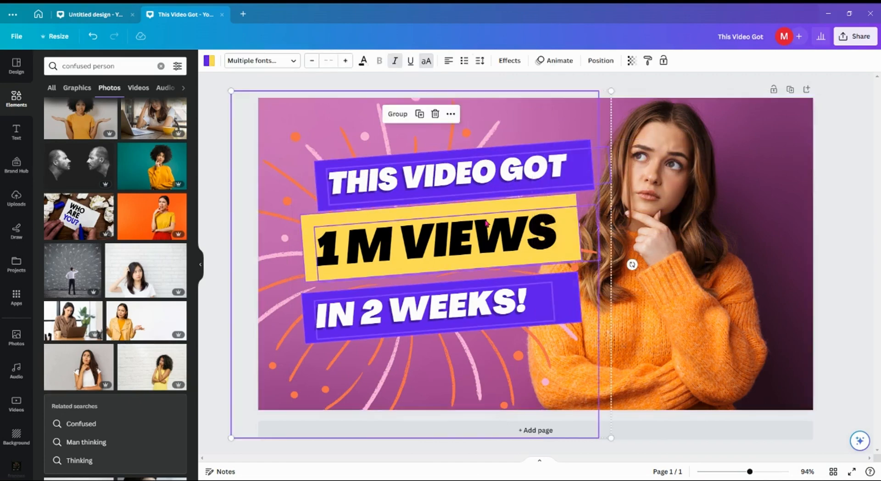
mouse_move(486, 223)
mouse_down()
mouse_move(520, 224)
mouse_move(501, 225)
mouse_up()
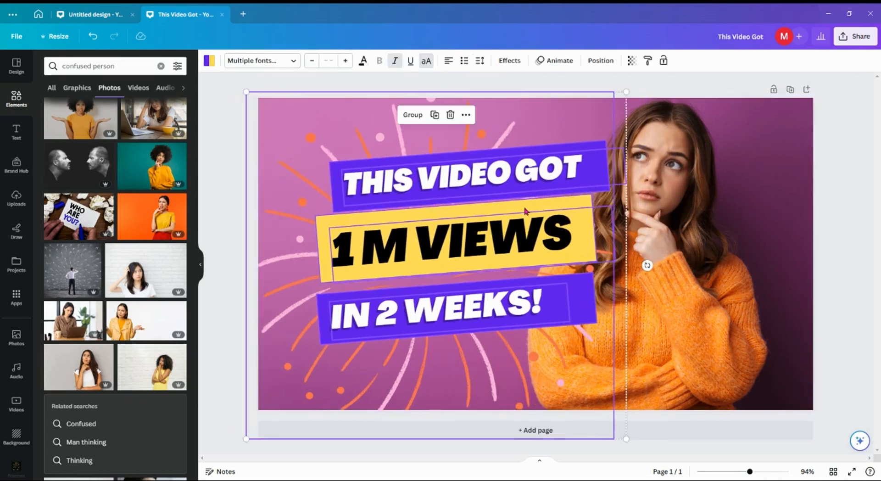
click(691, 182)
drag(288, 134, 710, 143)
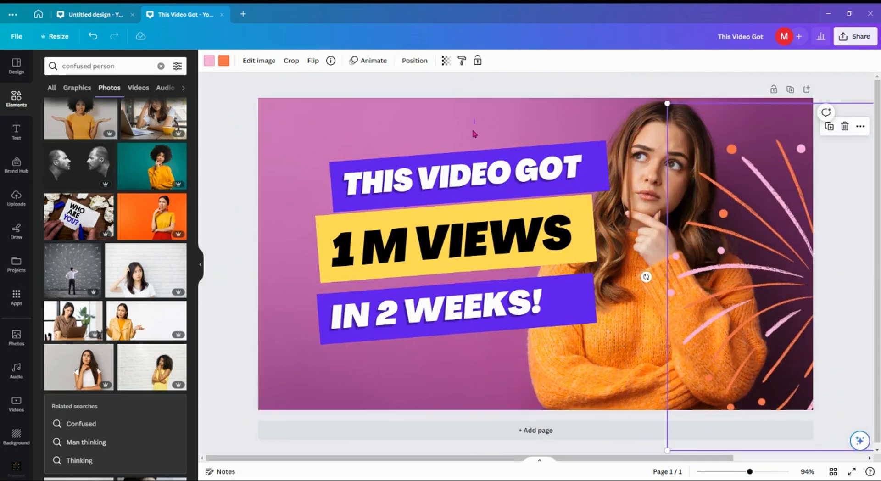
- Group the three text lines with their bars and nudge the group slightly left, away from the woman's face
drag(472, 131, 530, 326)
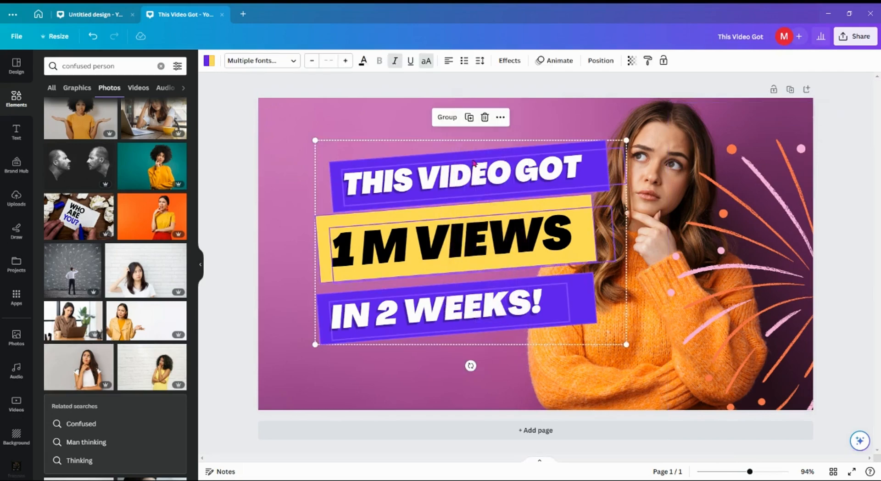
click(446, 117)
drag(444, 158, 424, 159)
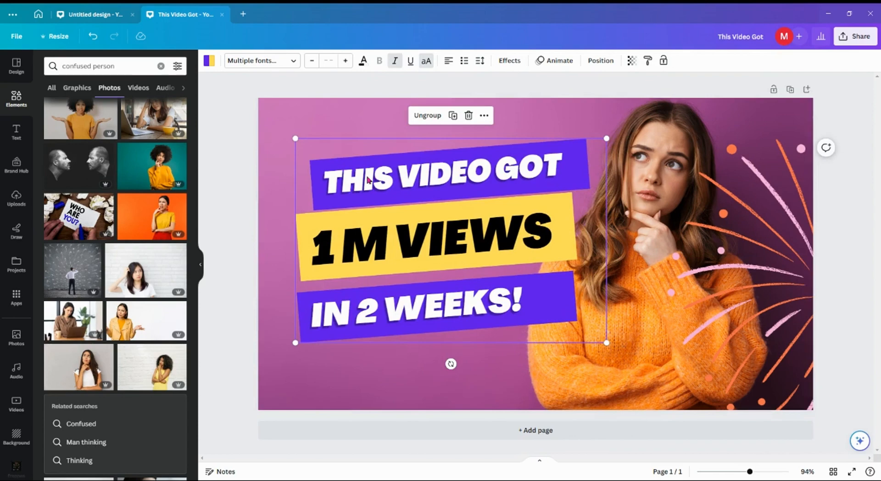
- Replace the "THIS VIDEO GOT" text with "WHAT IS A" and the "1 M VIEWS" text with "VIRTUAL"
click(536, 170)
double_click(556, 164)
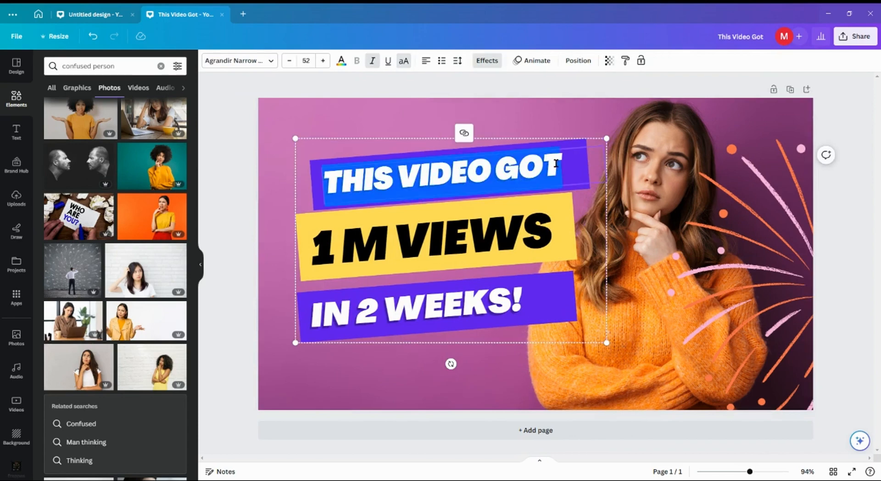
click(544, 121)
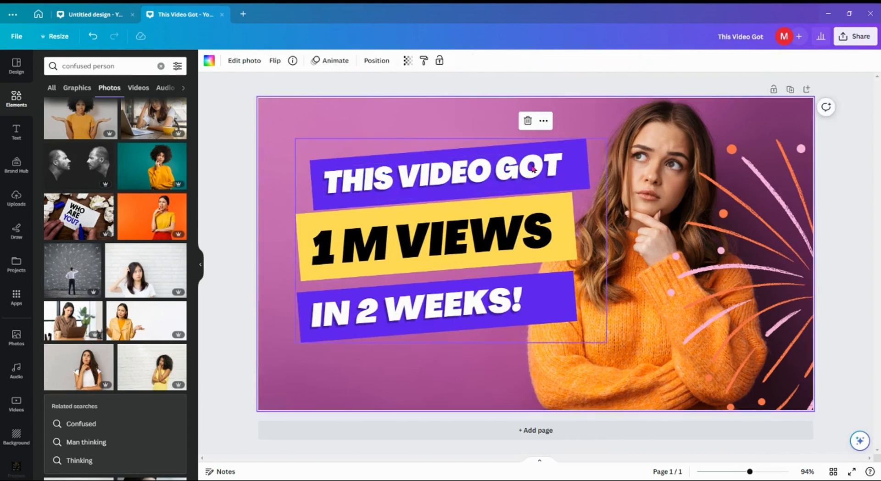
click(556, 166)
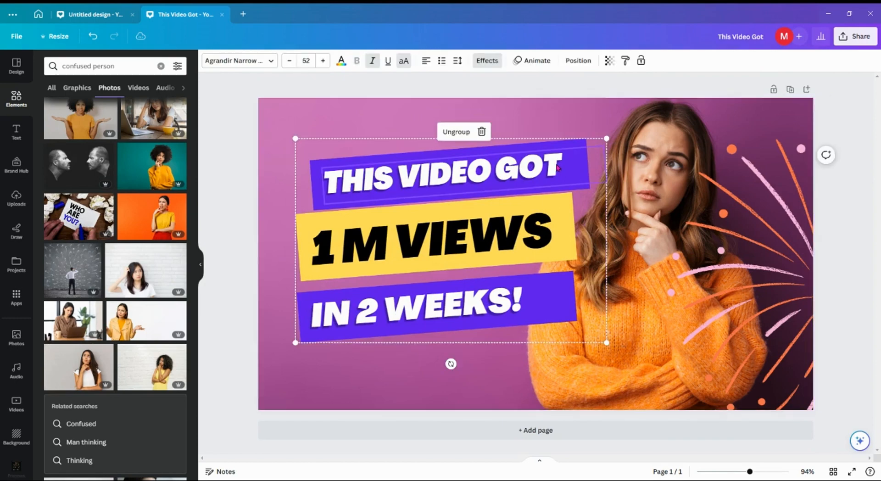
double_click(555, 163)
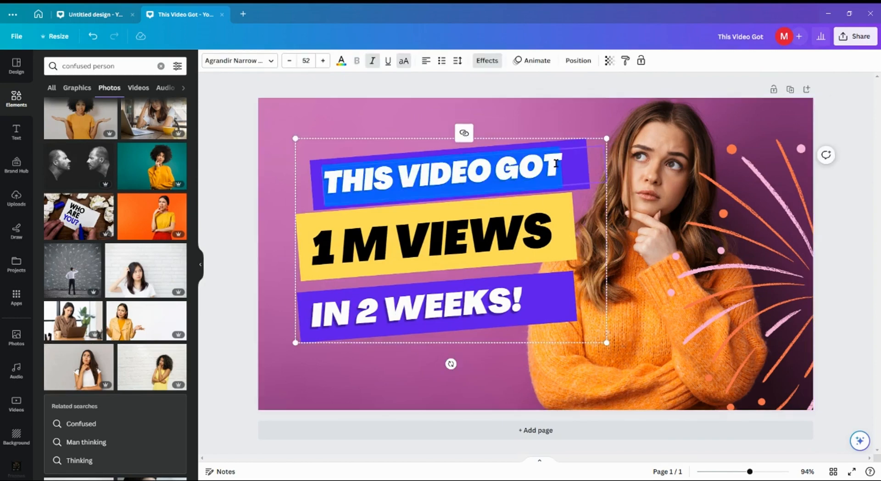
text(WHAT)
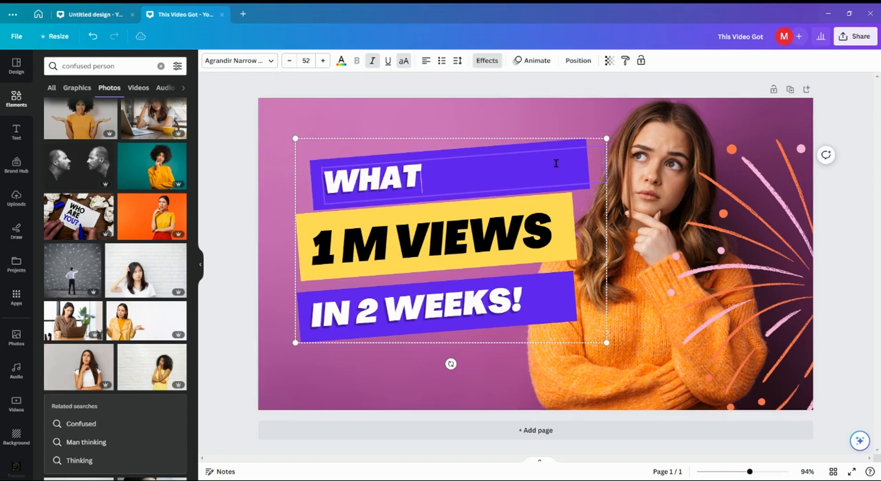
text( IS)
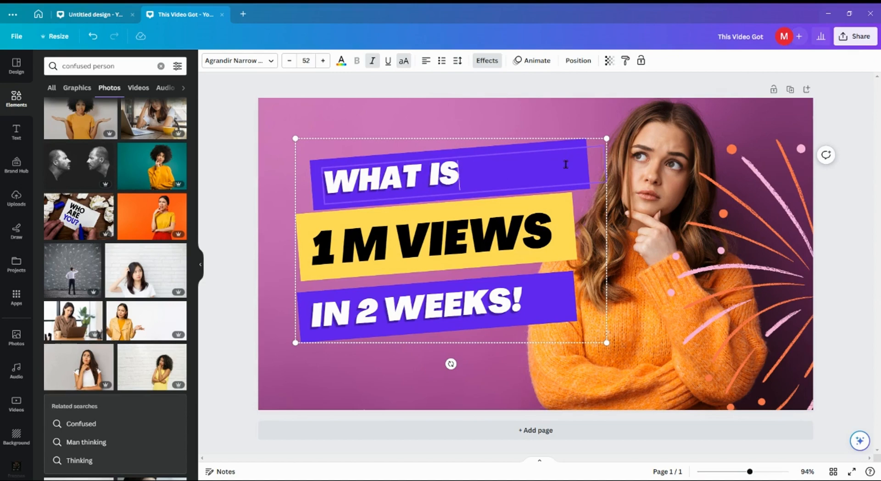
text(  A)
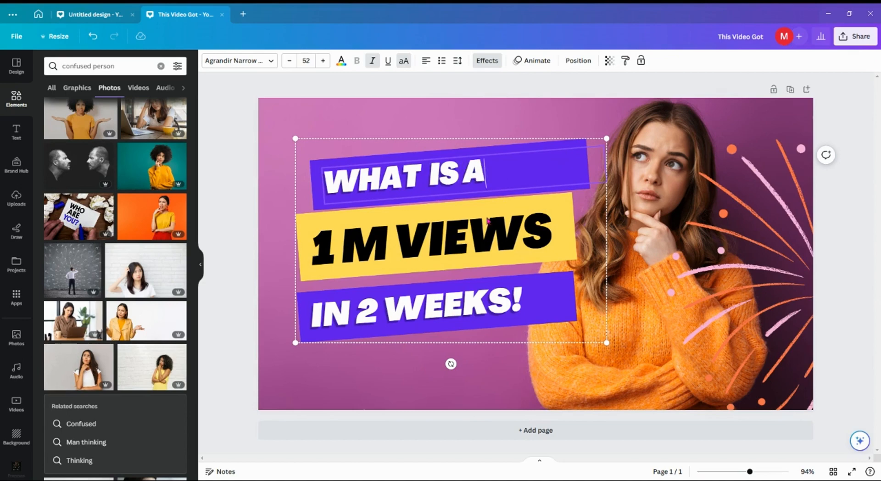
triple_click(462, 232)
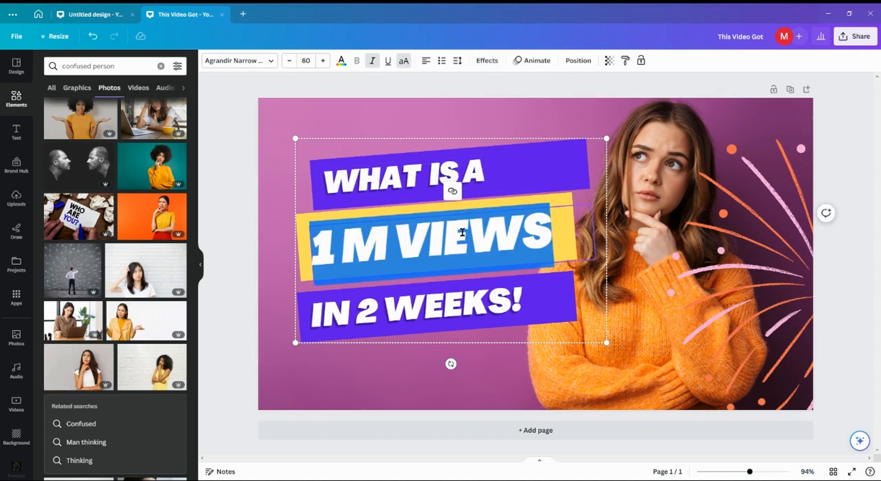
text(VIRTUAL)
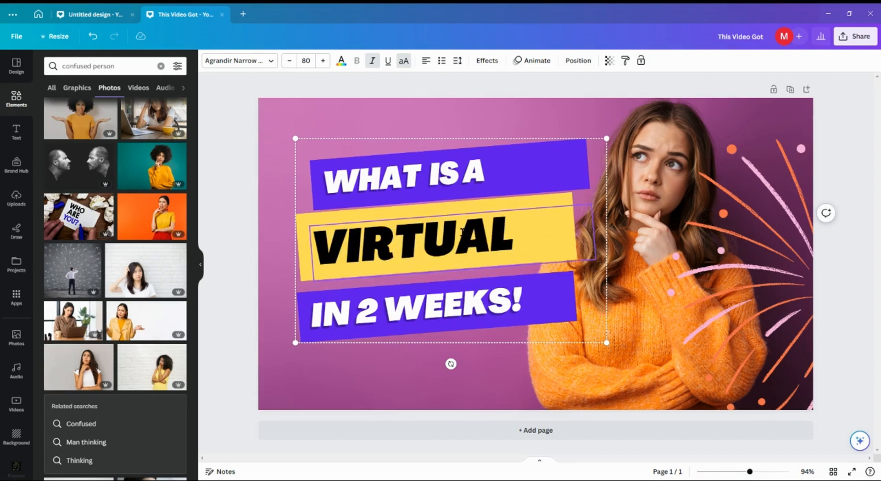
- Replace the "IN 2 WEEKS!" text with "ASSISTANT"
triple_click(523, 299)
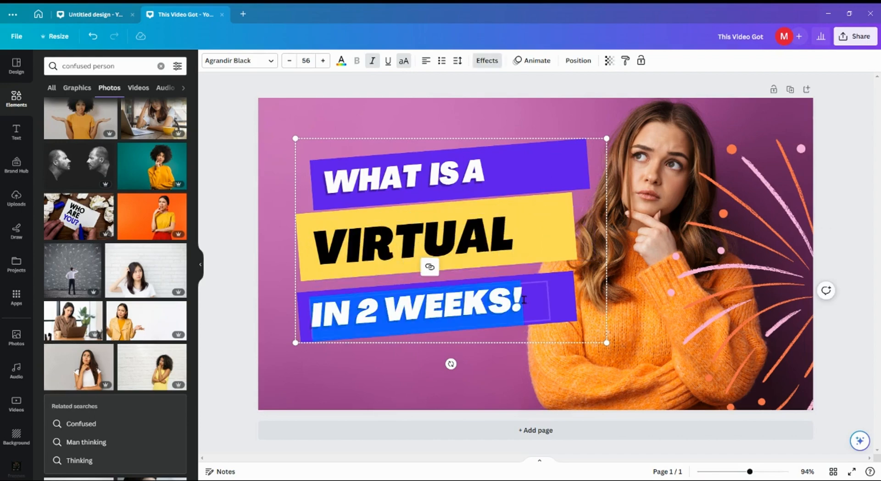
text(ASSISTANT)
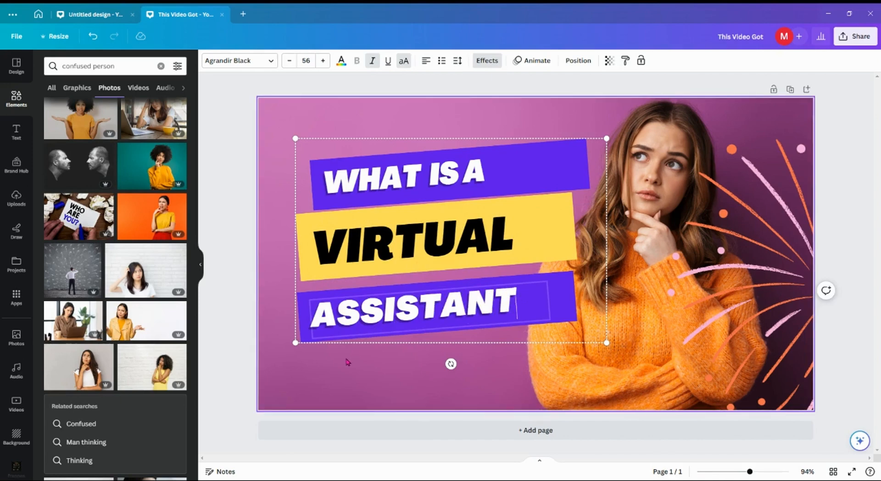
click(345, 371)
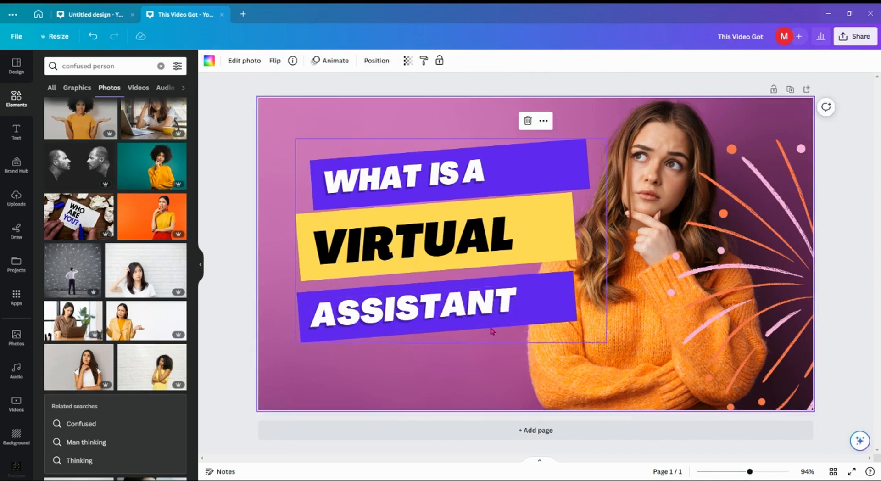
- Nudge the grouped headline text and bars slightly left, and ungroup them into separate elements
click(532, 304)
click(544, 294)
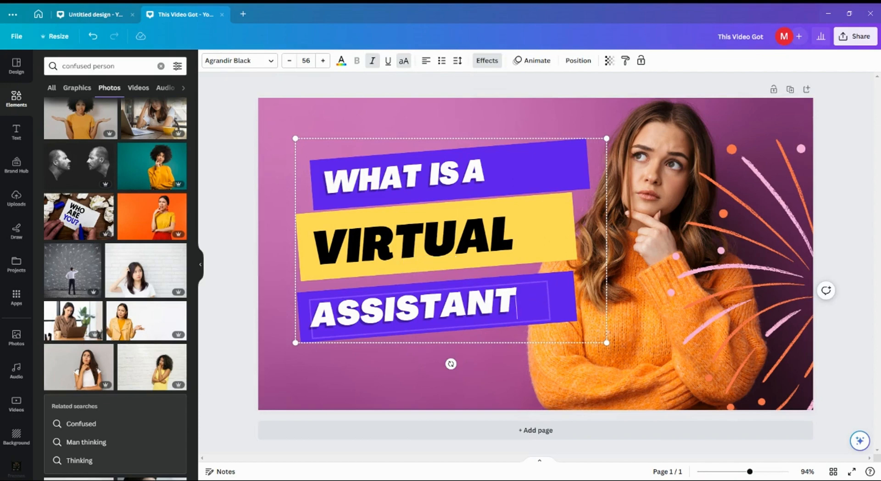
click(507, 338)
click(528, 311)
drag(565, 297, 555, 297)
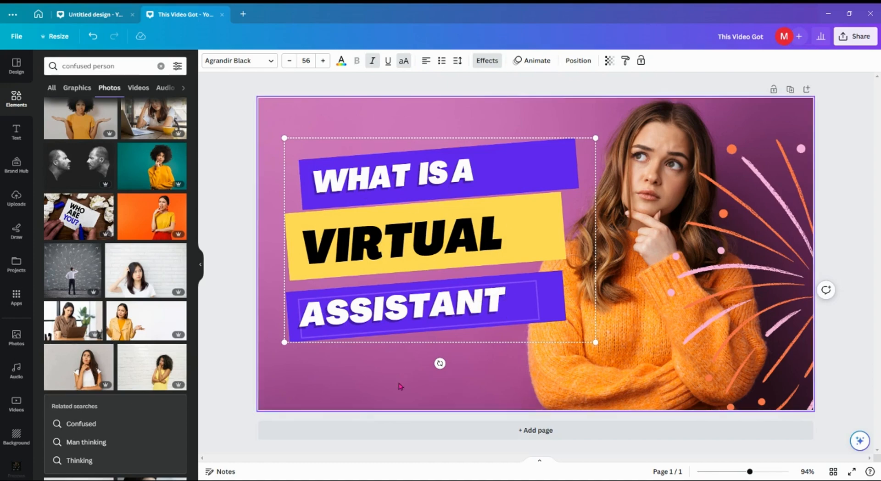
click(374, 198)
click(443, 132)
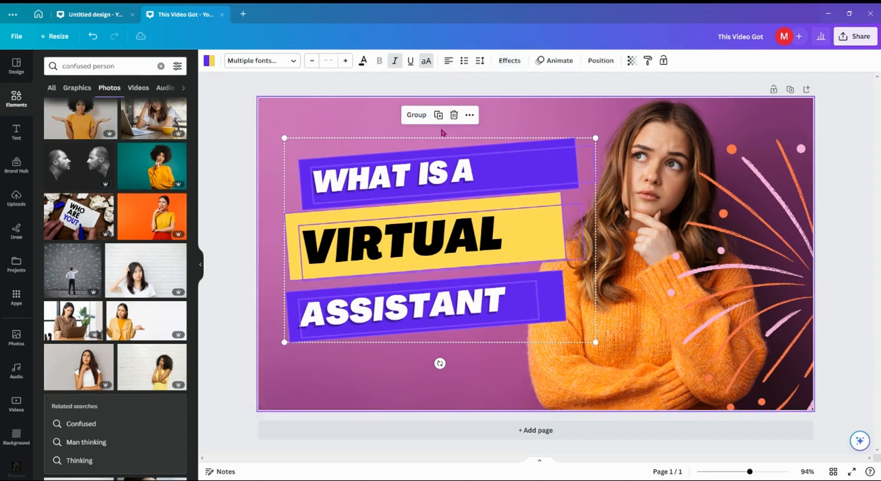
click(390, 371)
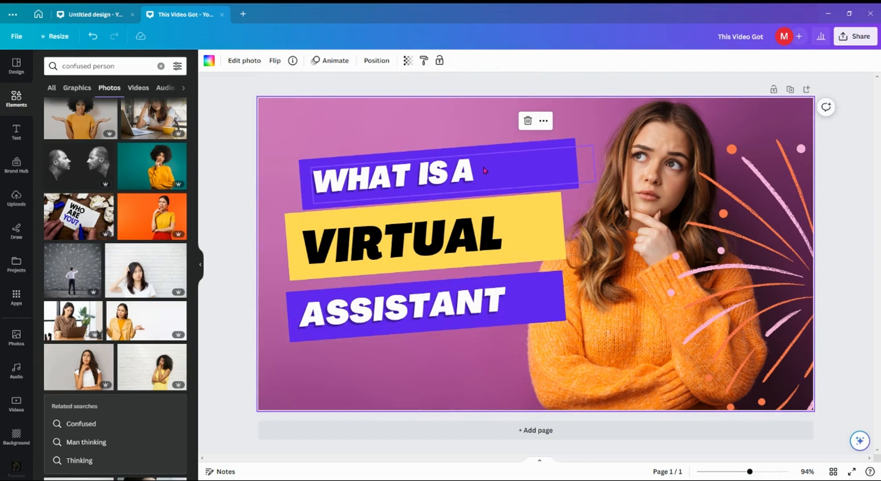
- Raise the top purple bar slightly, and narrow the "WHAT IS A" text box to its words at the bar's left end
click(519, 170)
drag(519, 170, 573, 153)
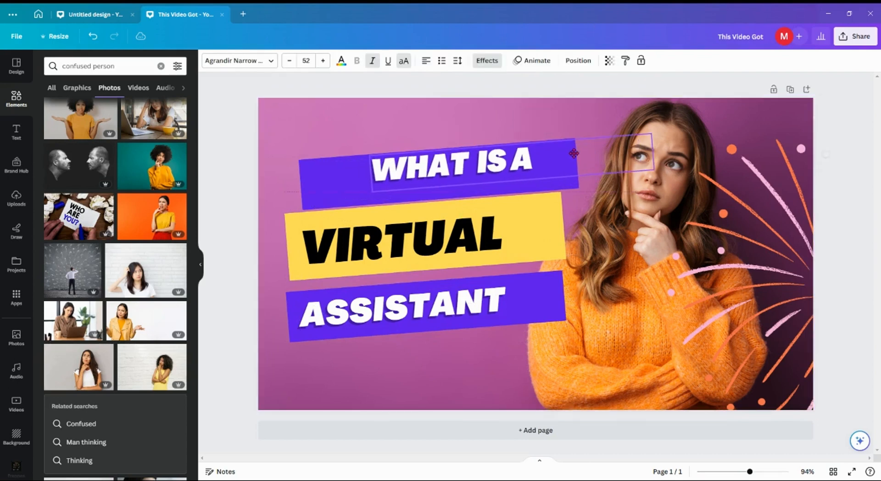
drag(374, 176, 337, 179)
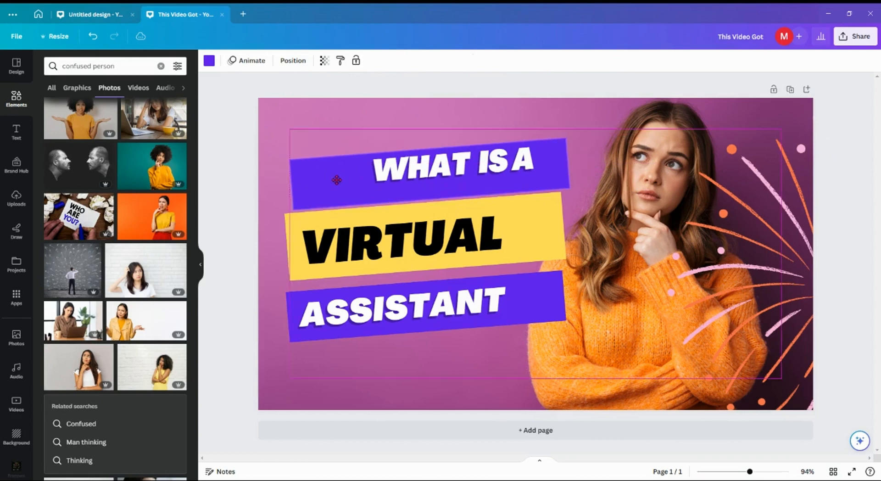
mouse_move(458, 159)
mouse_down()
mouse_move(417, 171)
mouse_move(473, 159)
mouse_move(467, 154)
mouse_up()
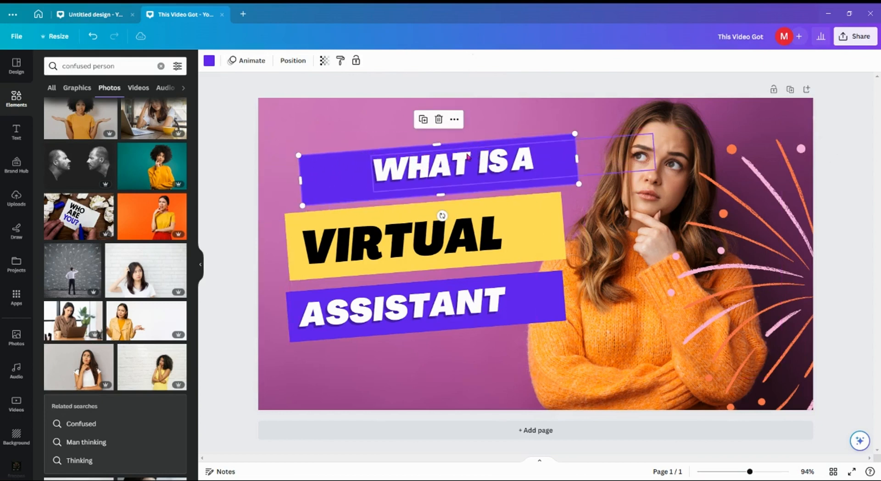
click(468, 156)
drag(653, 153, 474, 158)
click(498, 168)
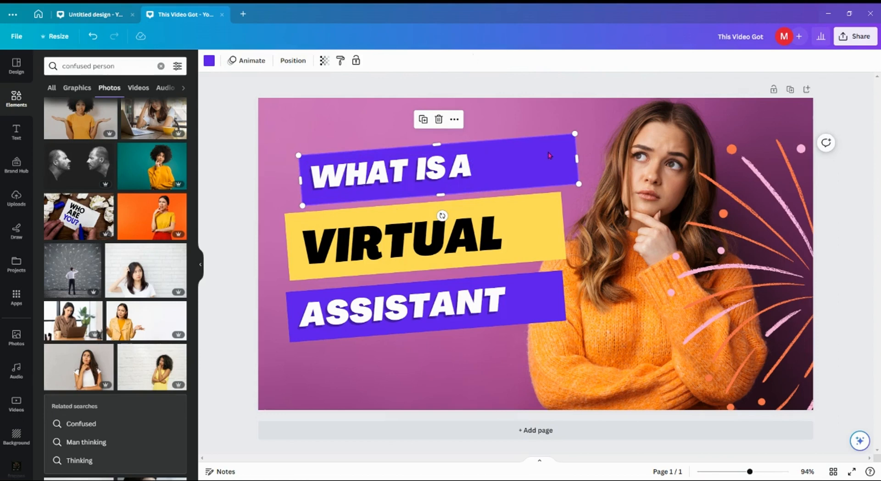
- Shorten the top purple bar to a width of about 418 and position "WHAT IS A" inside it
drag(550, 155, 485, 162)
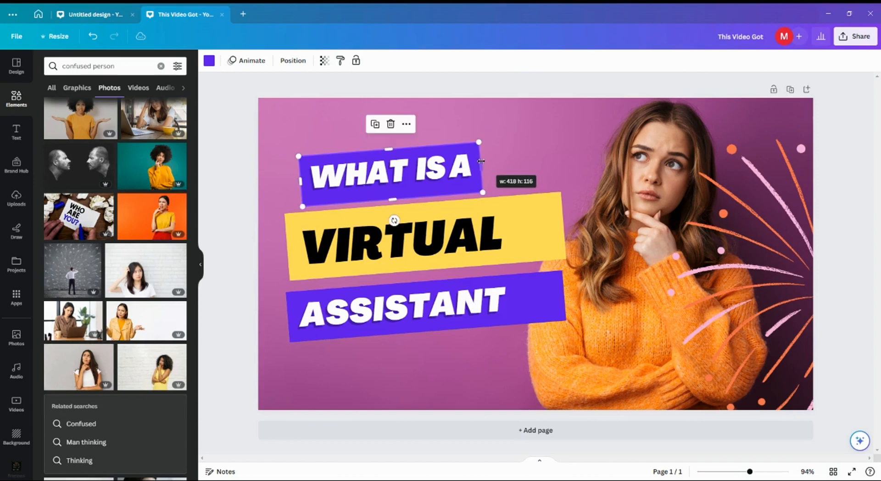
click(488, 153)
click(439, 168)
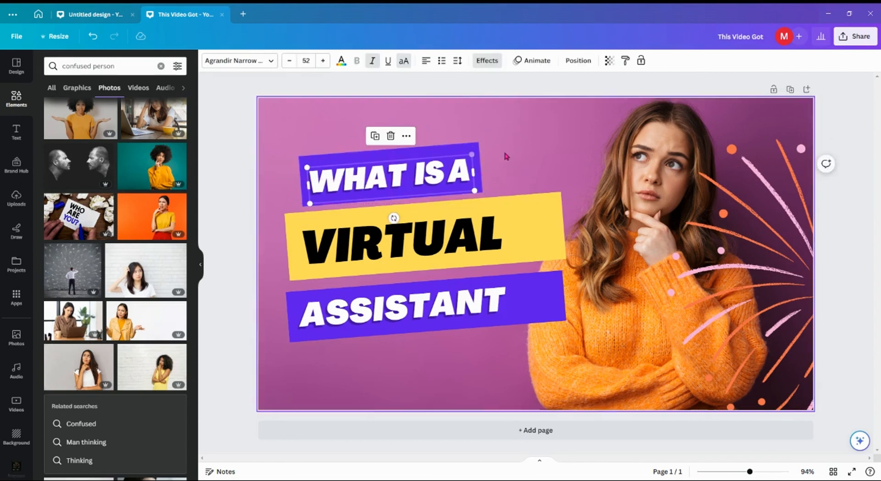
click(521, 146)
click(448, 168)
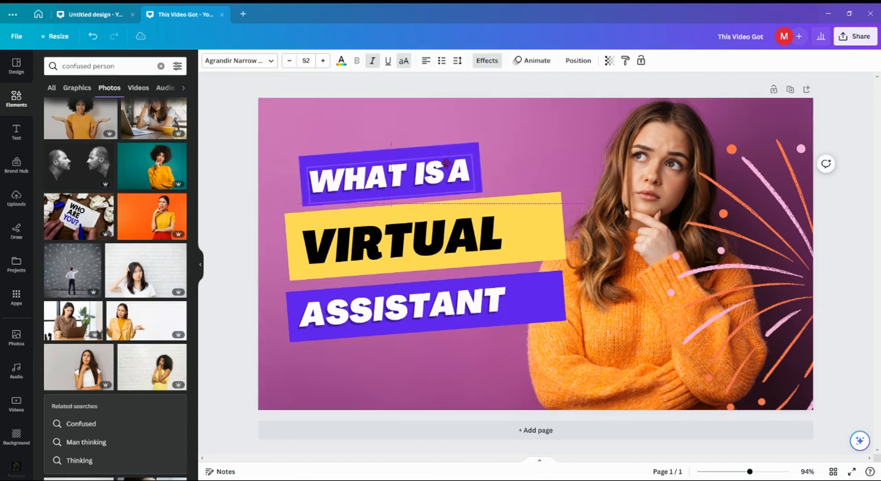
drag(448, 168, 446, 164)
click(538, 154)
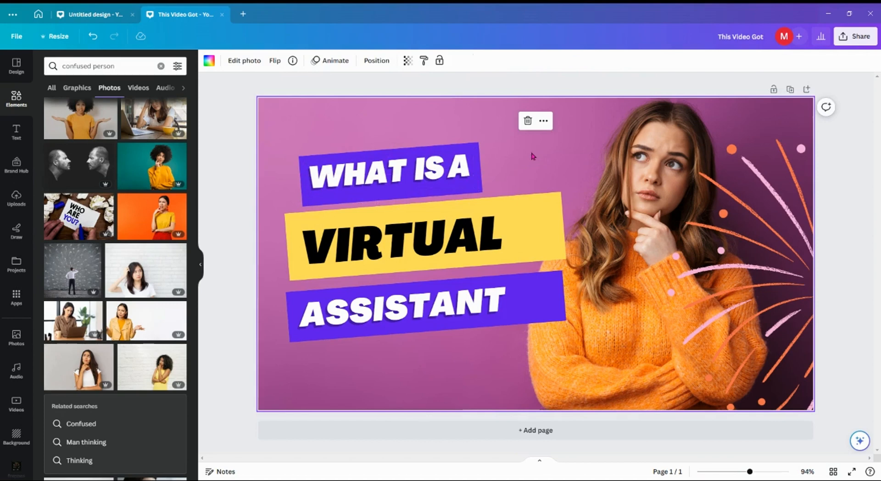
- Trim the top purple bar's height and width to about 406 by 100 so it fits closely around "WHAT IS A"
click(398, 197)
click(501, 169)
click(474, 151)
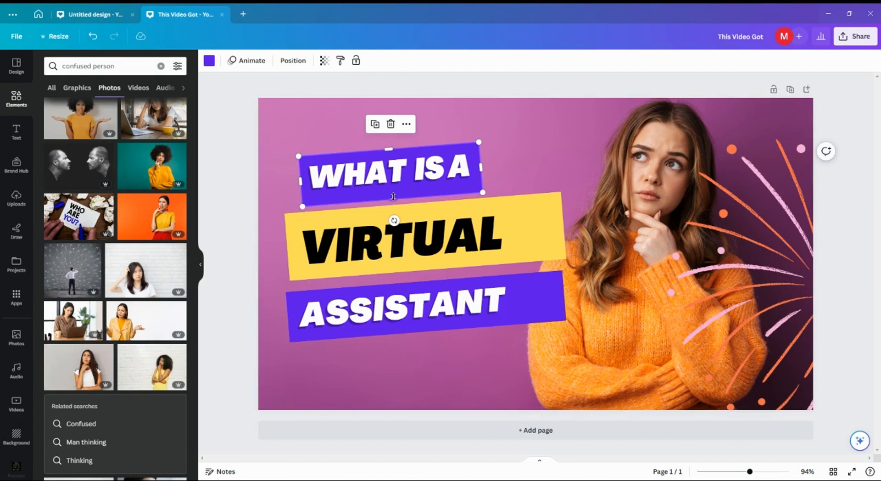
drag(393, 197, 393, 190)
click(529, 154)
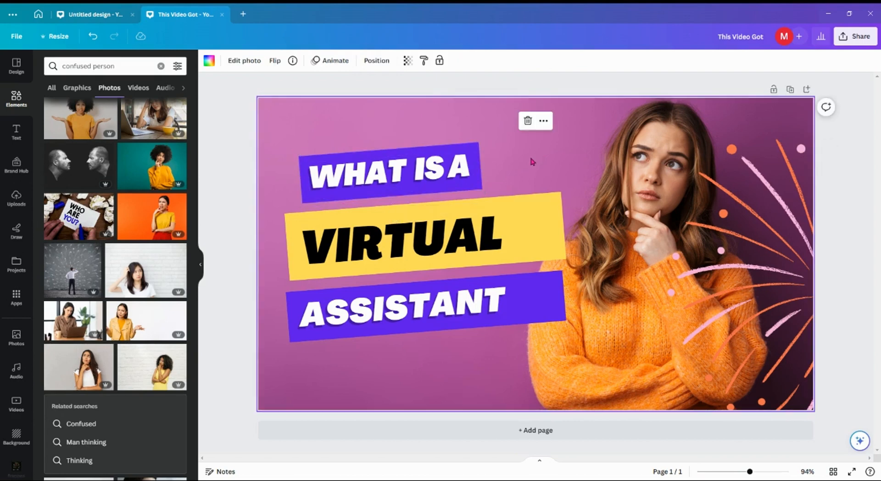
click(305, 192)
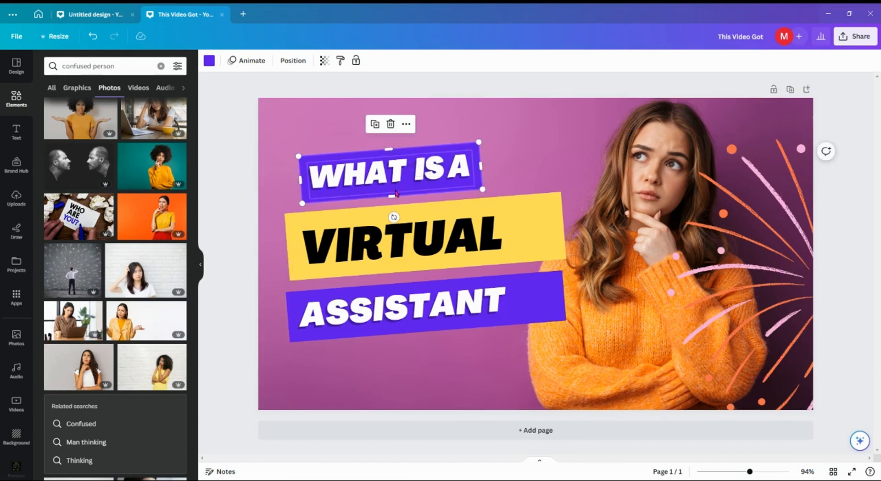
drag(393, 195, 398, 189)
mouse_move(479, 162)
mouse_down()
mouse_move(507, 162)
mouse_move(476, 163)
mouse_up()
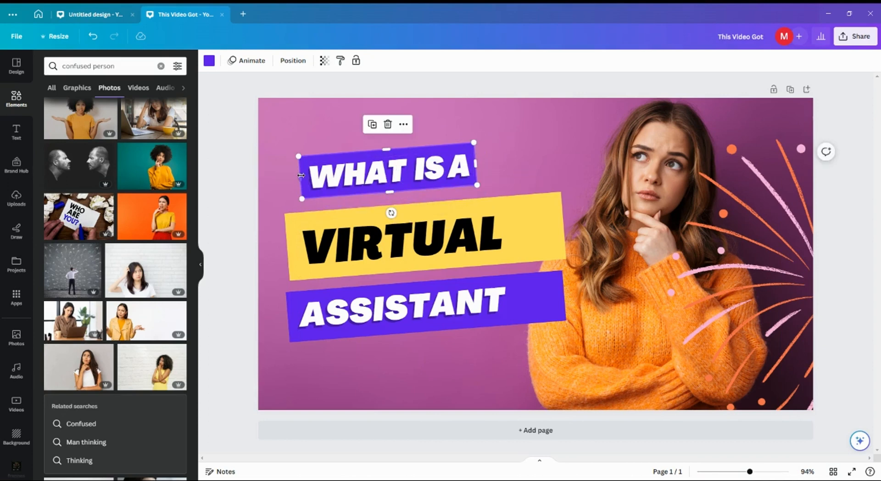
mouse_move(300, 176)
mouse_down()
mouse_move(280, 177)
mouse_move(303, 180)
mouse_up()
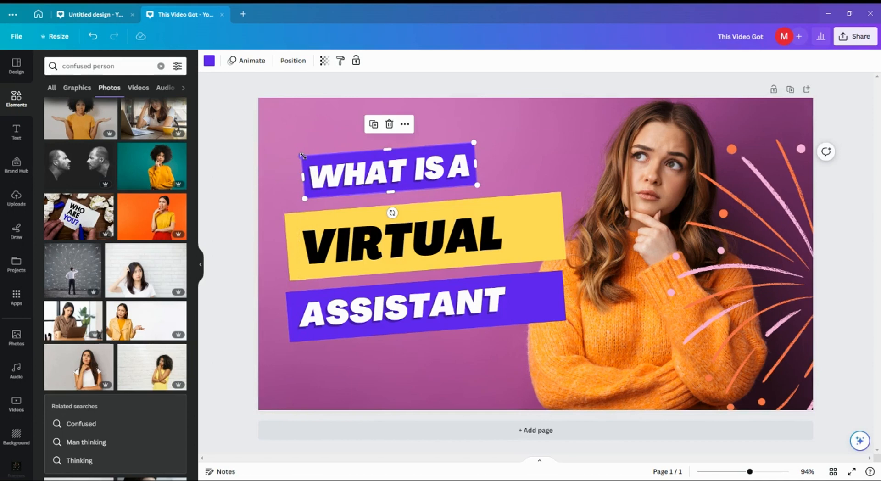
mouse_move(302, 155)
mouse_down()
mouse_move(267, 122)
mouse_move(302, 155)
mouse_up()
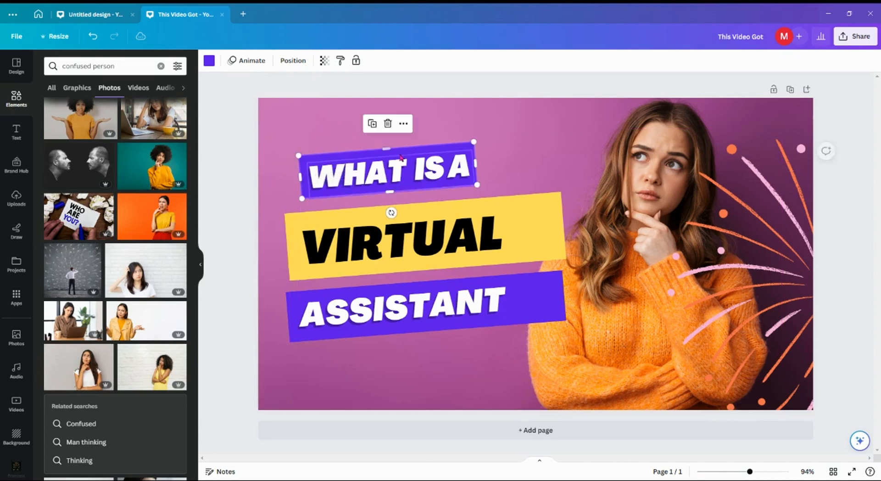
drag(391, 189, 414, 161)
- Centre the "WHAT IS A" text within its trimmed purple bar
click(527, 156)
click(416, 168)
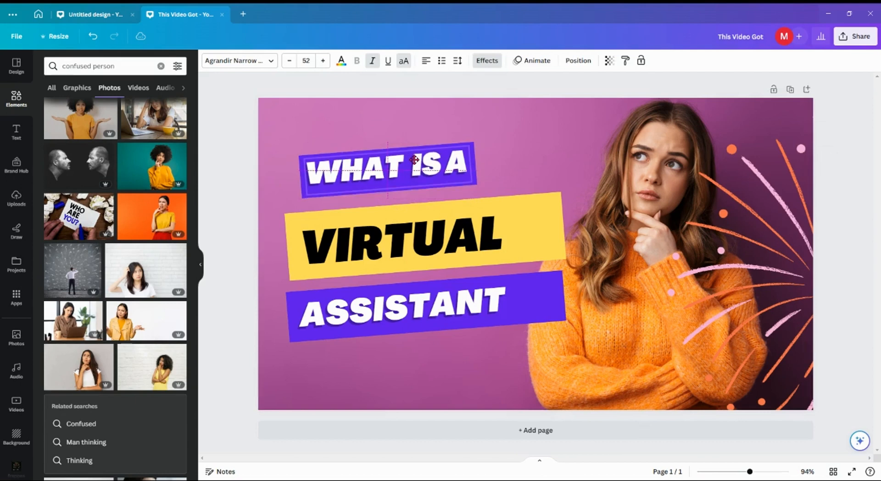
click(545, 108)
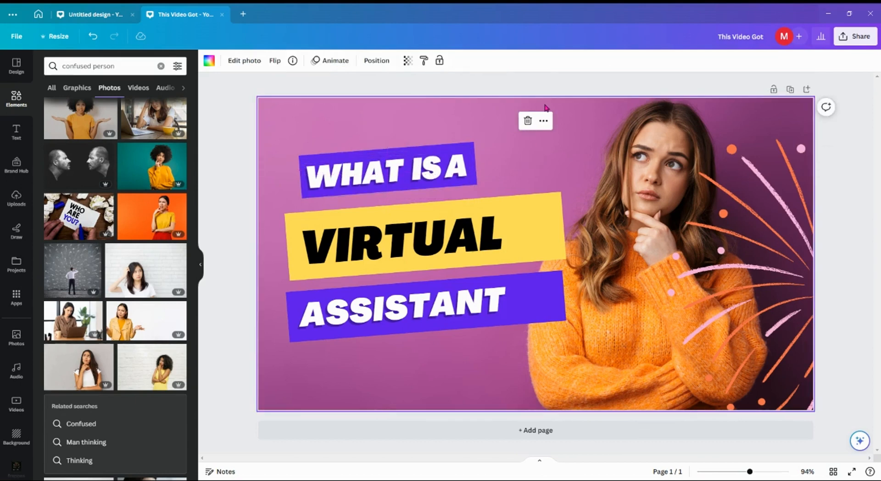
click(386, 153)
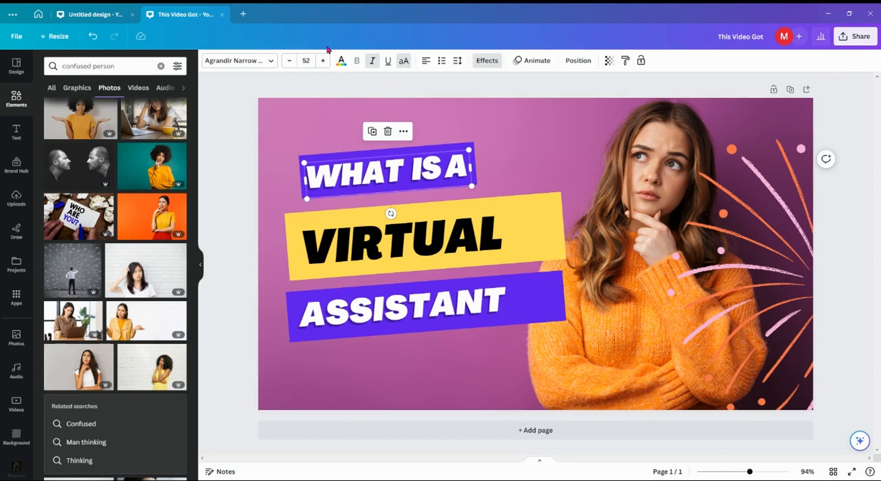
click(288, 63)
click(323, 62)
click(491, 150)
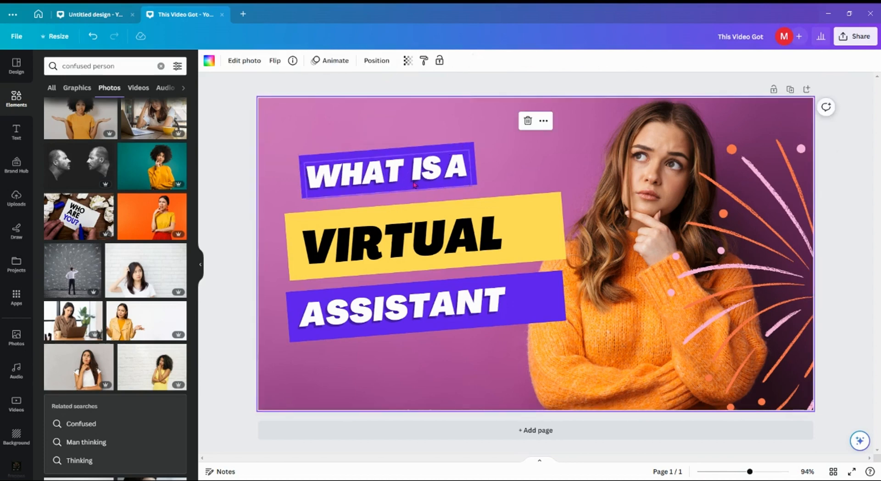
click(301, 178)
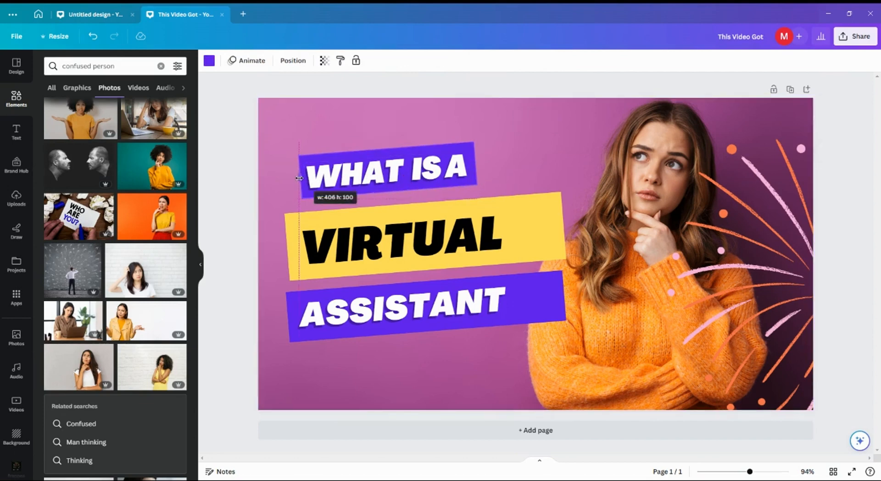
click(535, 163)
- Shorten the yellow bar and the lower purple bar from their right ends to fit "VIRTUAL" and "ASSISTANT"
click(535, 202)
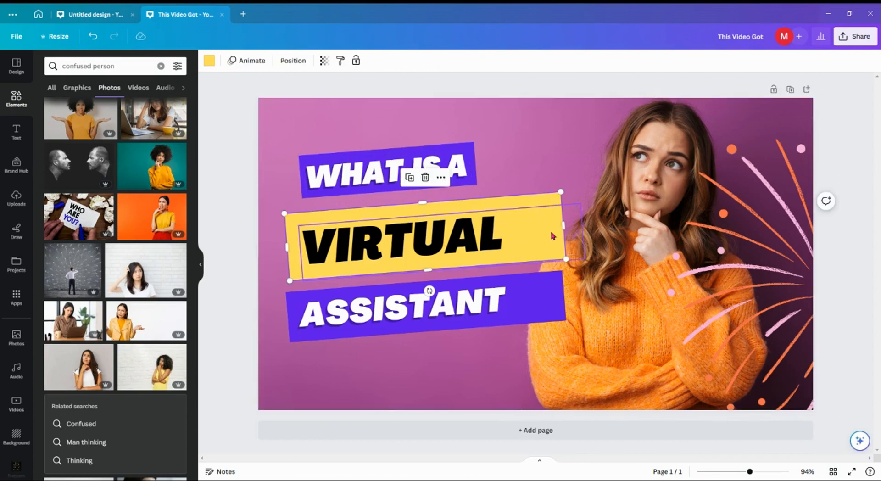
drag(563, 226, 515, 207)
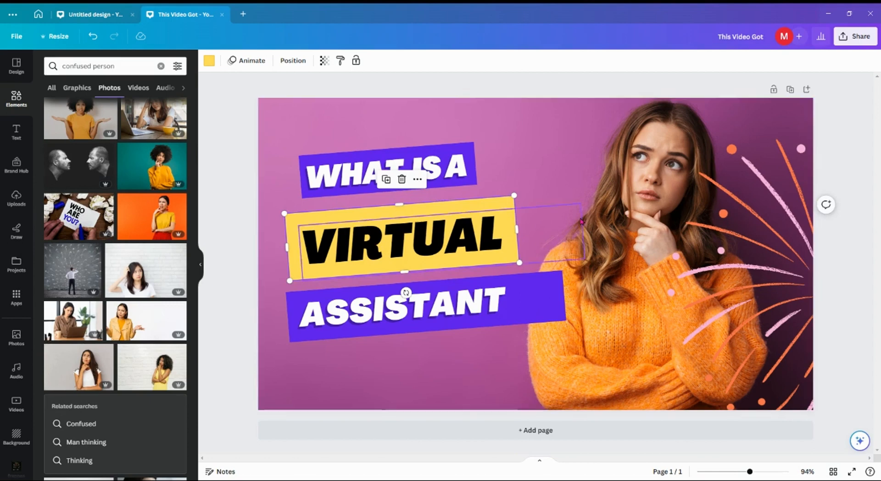
click(514, 301)
drag(535, 301, 519, 301)
click(542, 300)
click(365, 114)
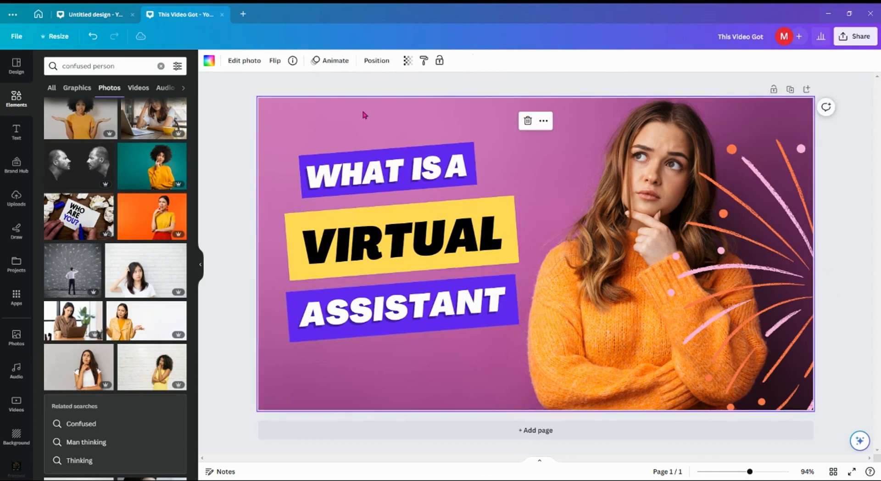
- Recolour the bar behind "WHAT IS A" to the light pink document colour #f6adda
click(302, 161)
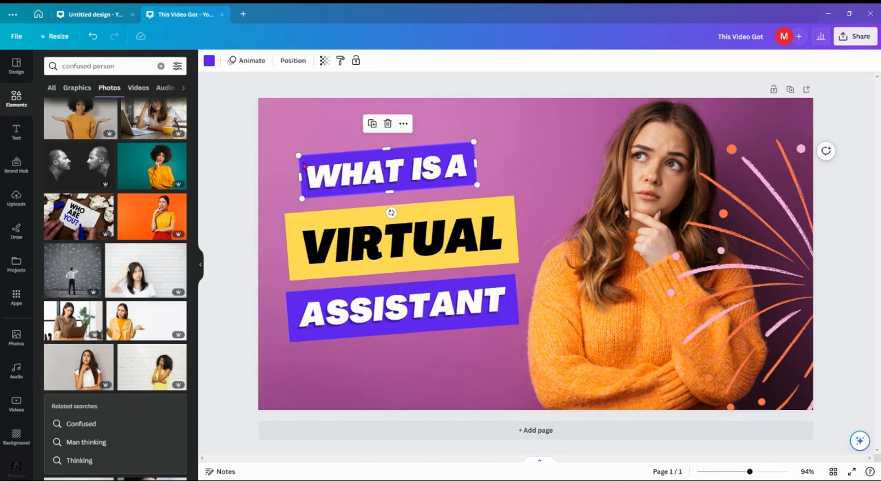
click(209, 60)
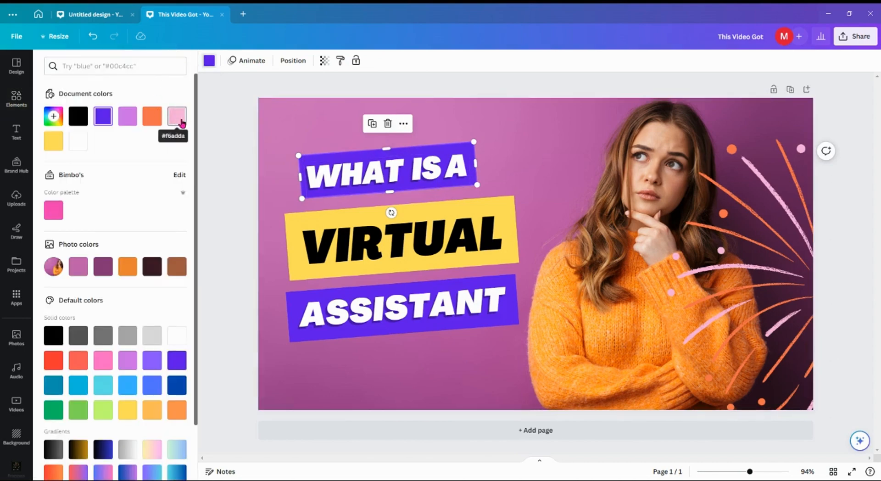
click(176, 120)
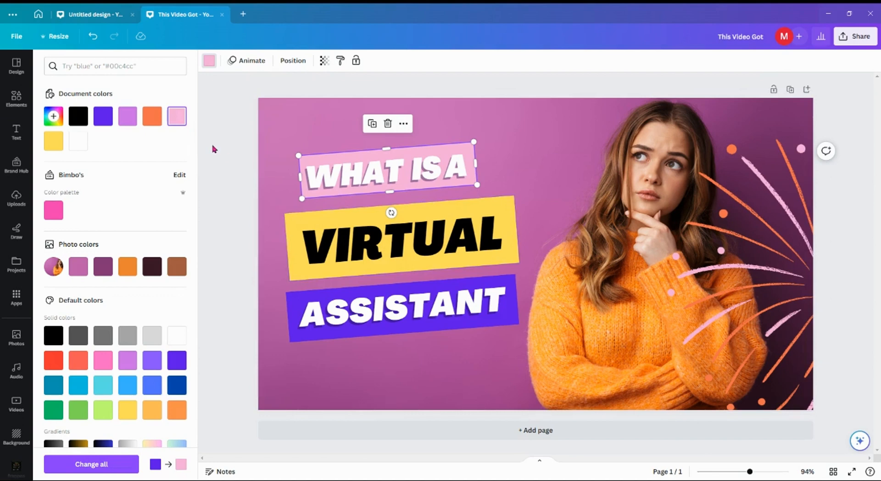
- Recolour the bar behind "VIRTUAL" to the photo's brown and the bar behind "ASSISTANT" to the same light pink as the top bar
click(294, 225)
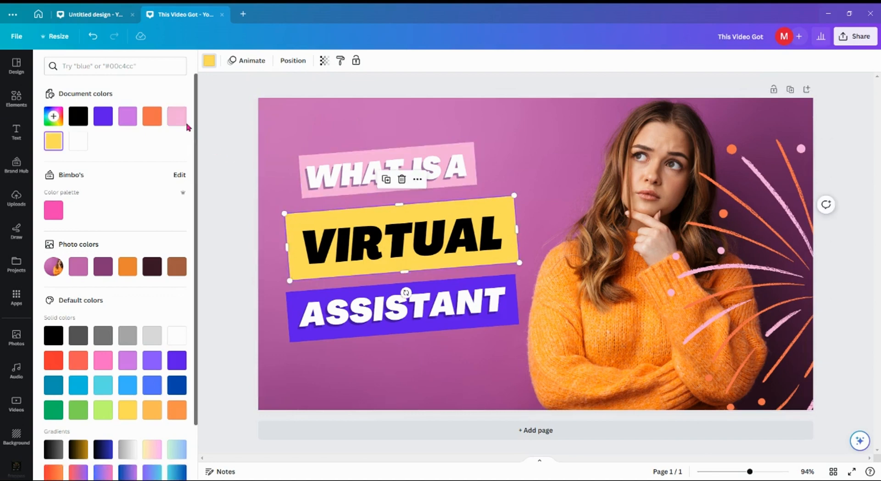
click(174, 272)
click(294, 305)
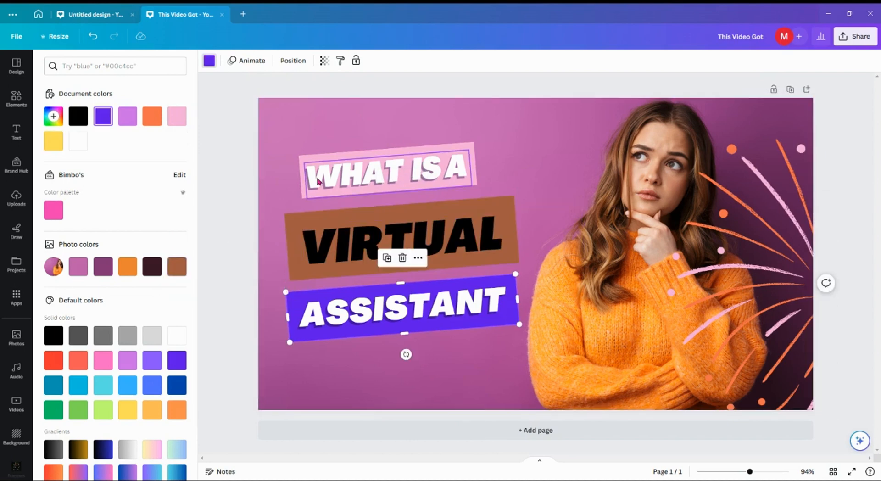
click(176, 116)
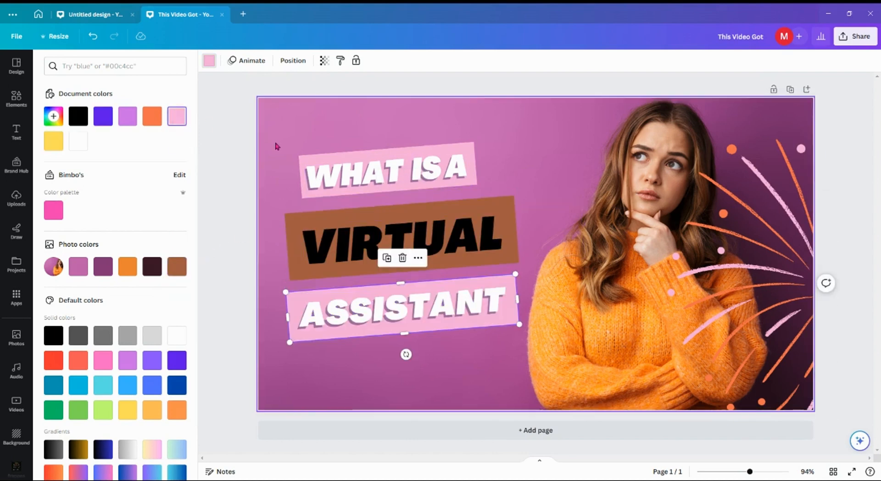
- Recolour the "VIRTUAL" text white and narrow its text box to about 476 px so it fits within the brown bar
click(329, 178)
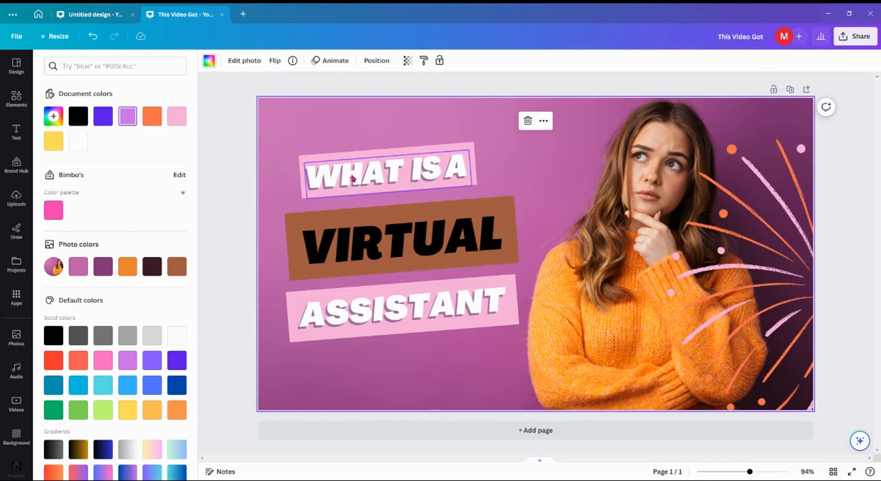
click(329, 242)
click(341, 60)
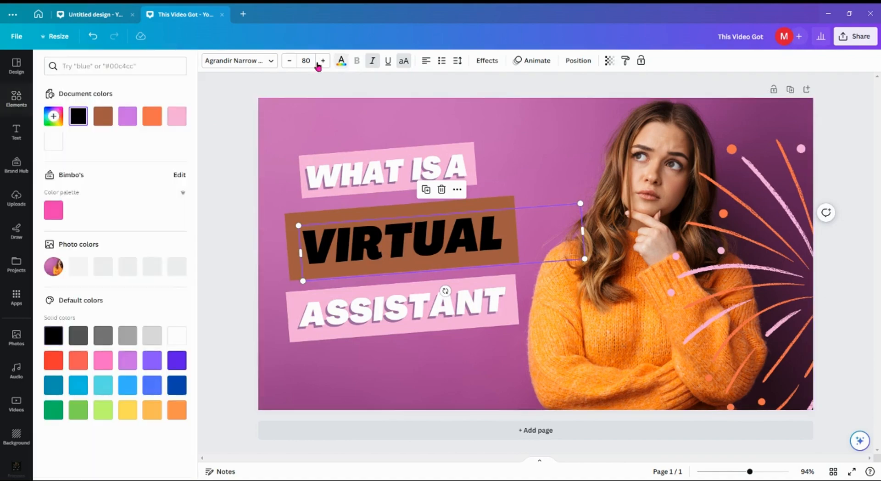
click(50, 143)
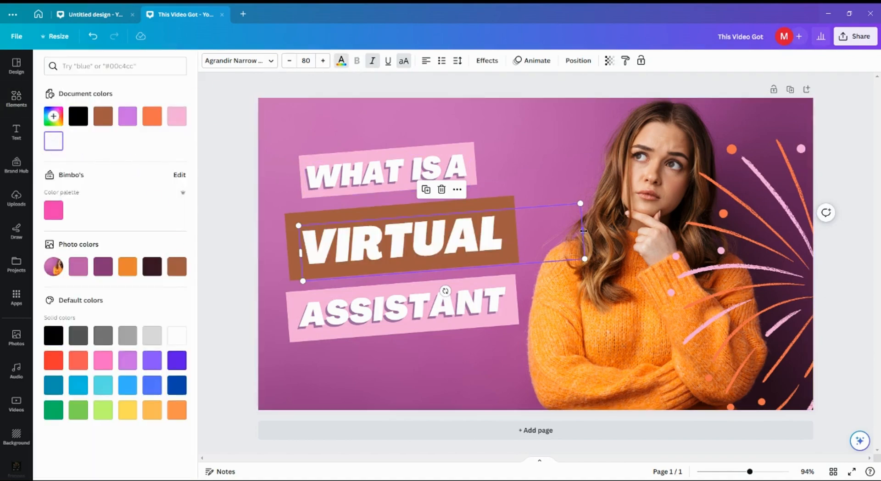
drag(583, 231, 506, 224)
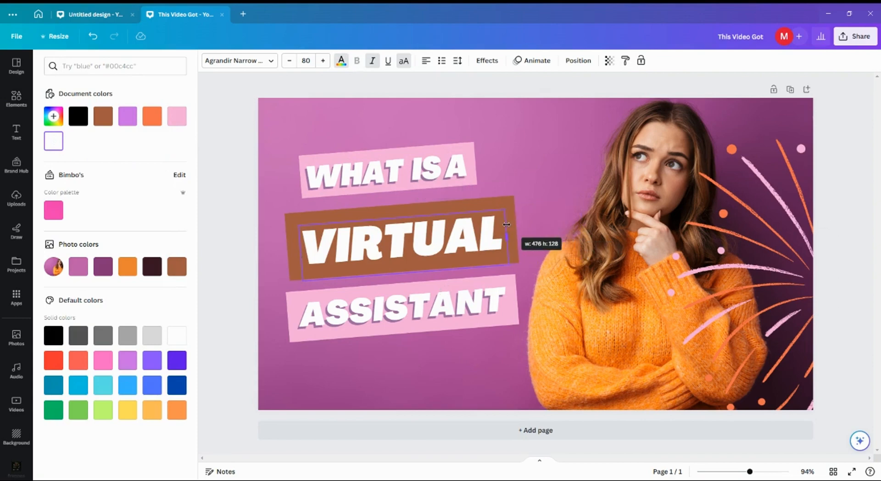
click(528, 190)
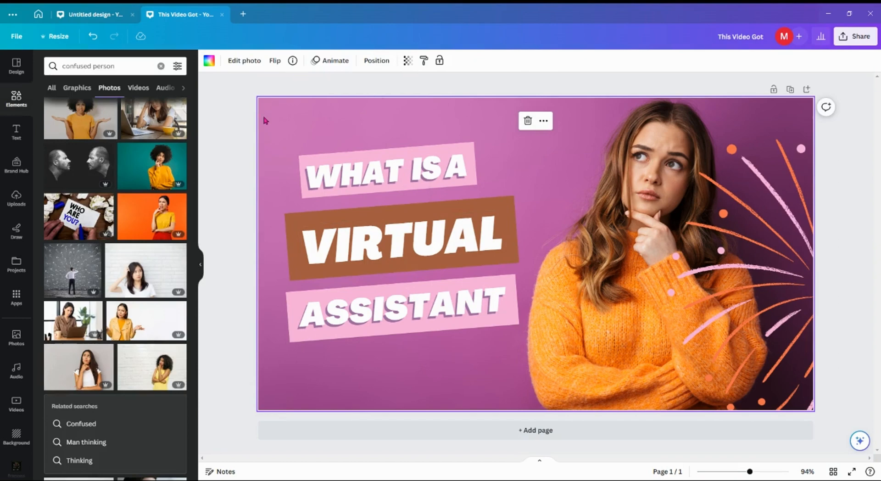
- Try the brown document colour as the page background, and undo the change to restore the photo
click(209, 60)
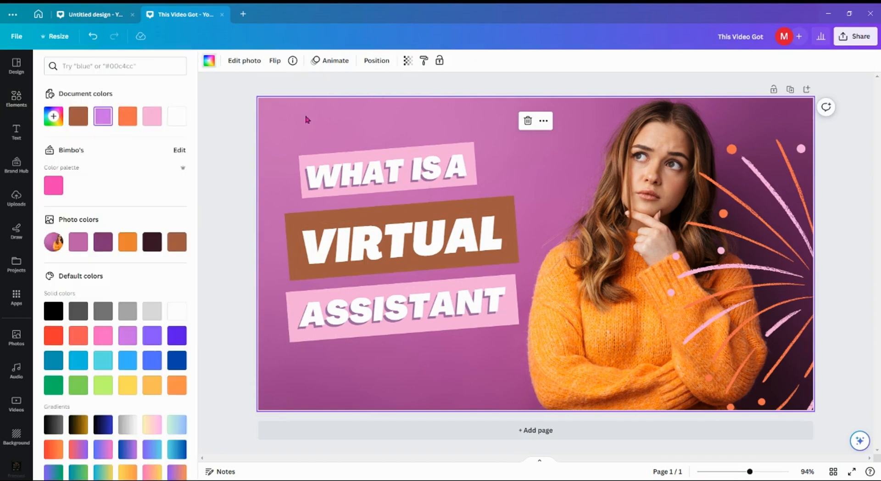
click(79, 117)
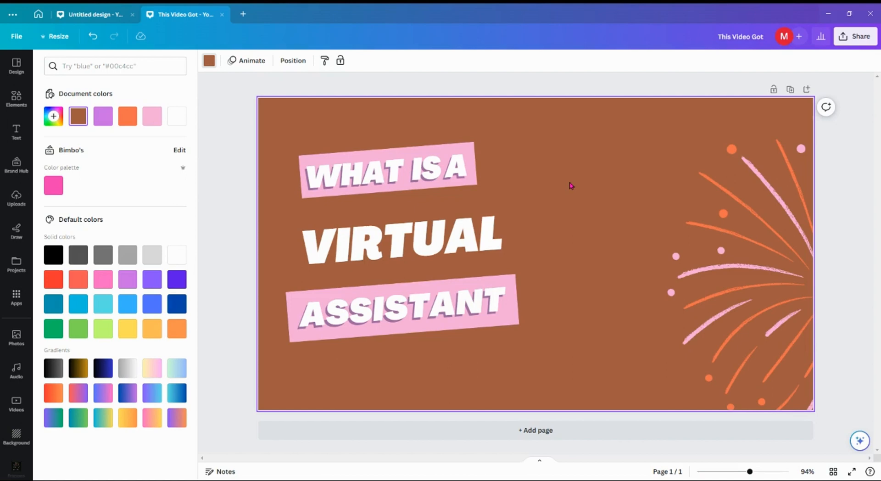
click(93, 36)
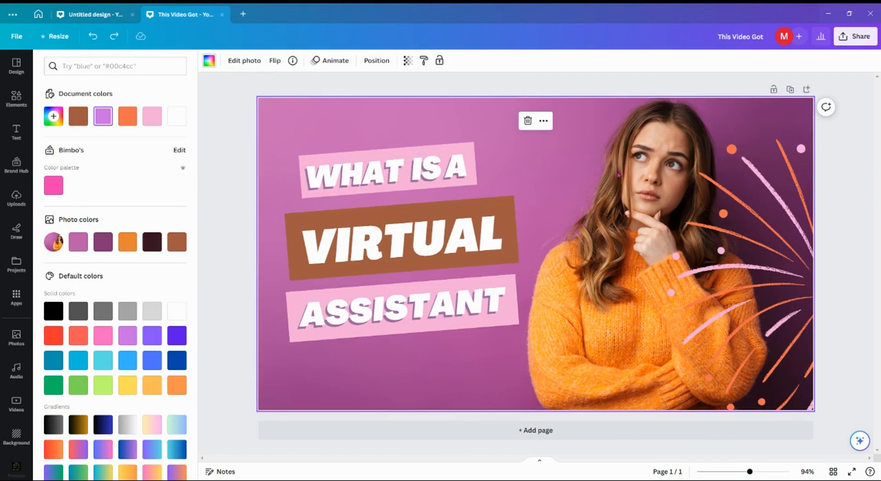
click(557, 162)
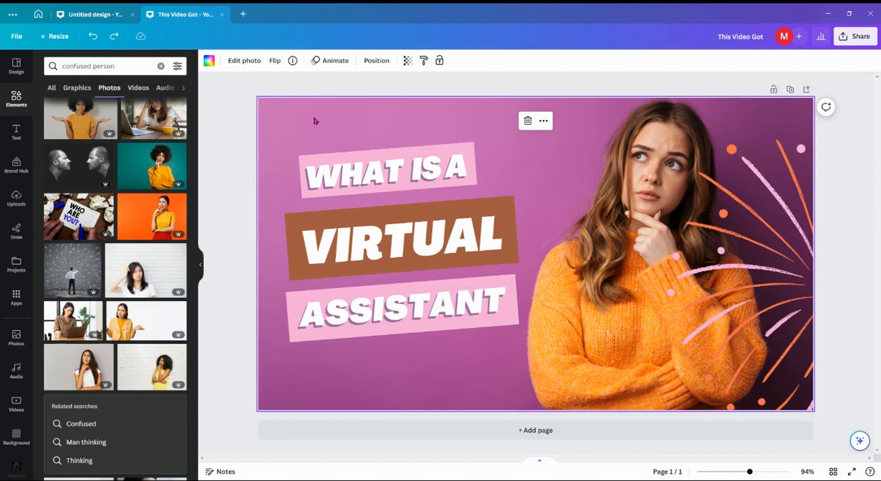
- Replace the background with the photo of the woman scratching her head before a white brick wall, and delete the firework graphic
click(145, 270)
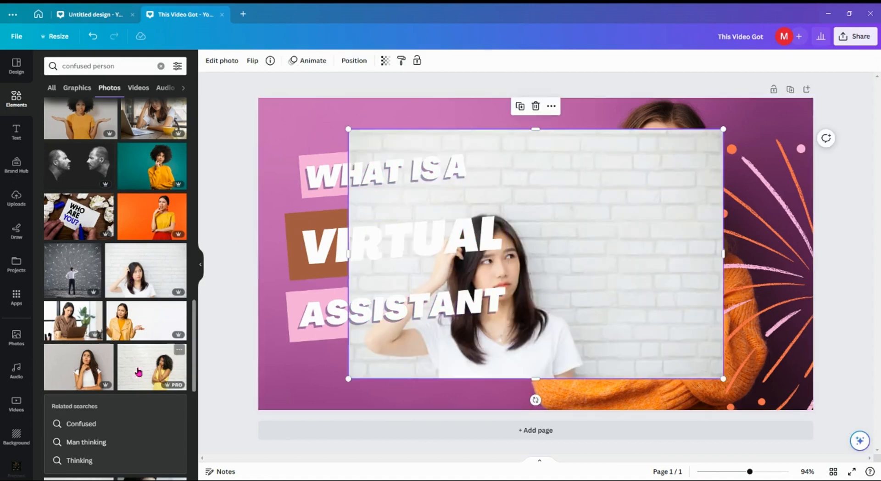
drag(612, 210, 652, 208)
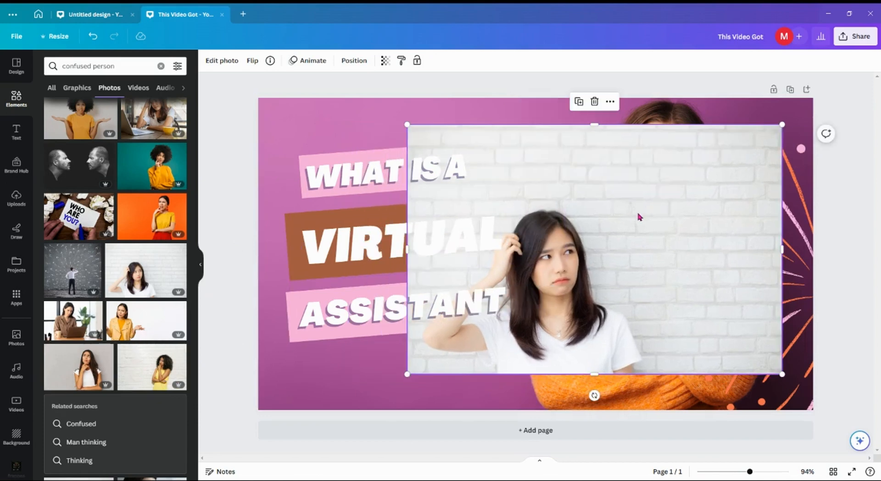
right_click(639, 216)
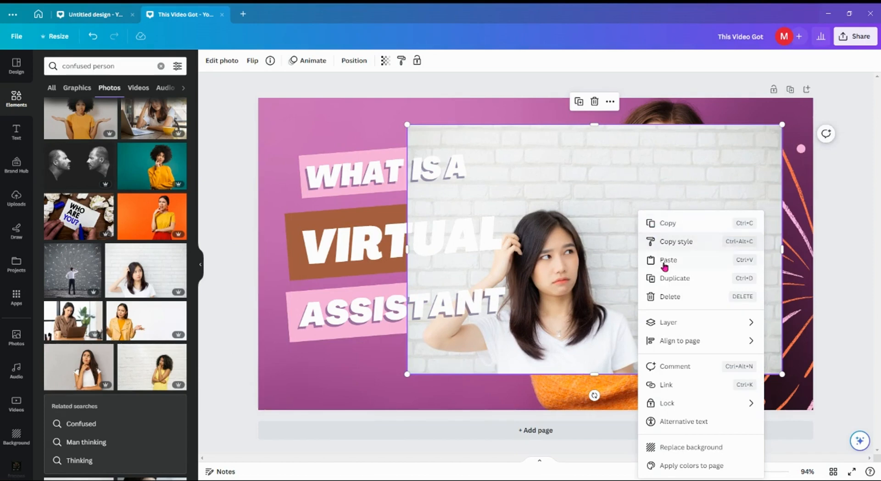
click(674, 447)
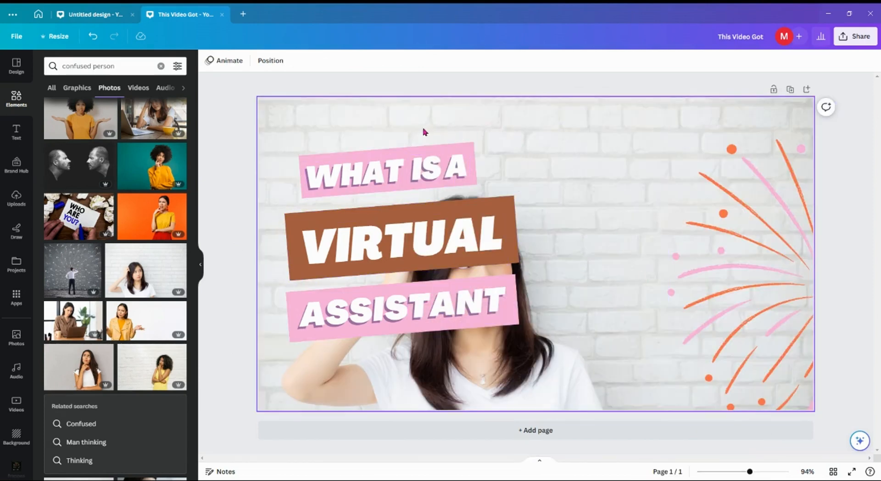
drag(738, 209, 688, 198)
click(702, 131)
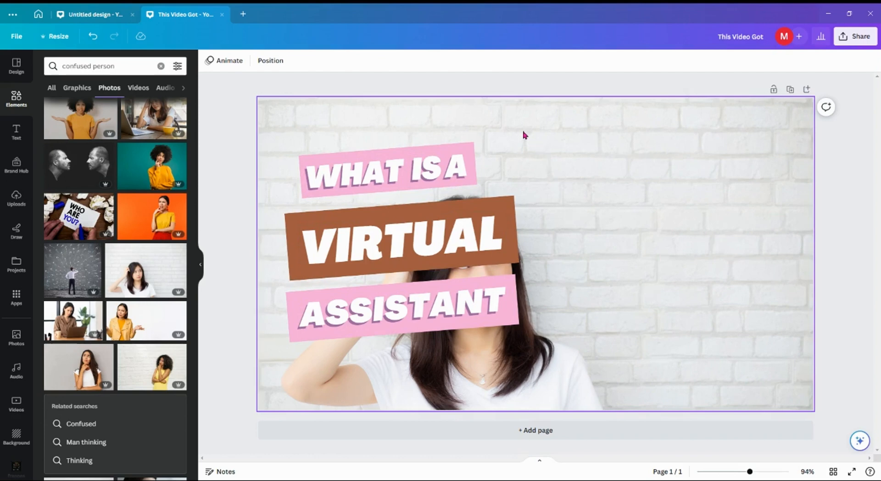
- Move all headline bars and texts together beside the woman's face, rotate them closer to level, and enlarge them slightly
drag(523, 132, 398, 344)
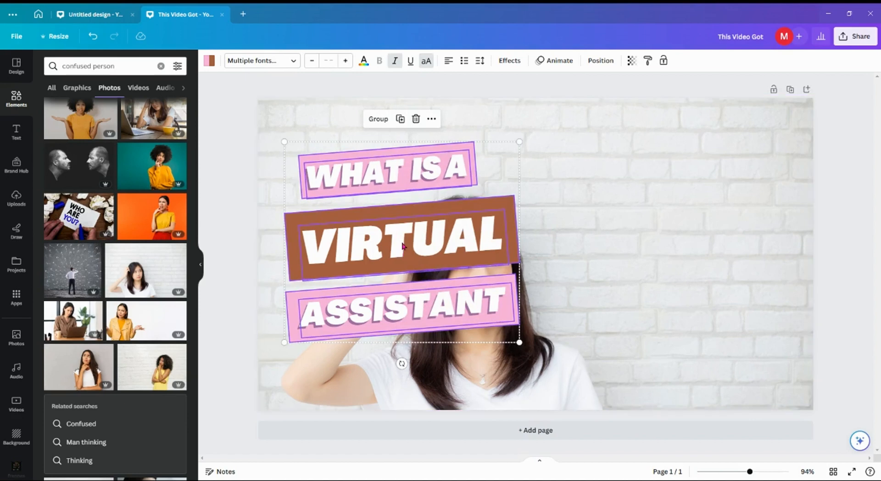
drag(403, 247, 669, 244)
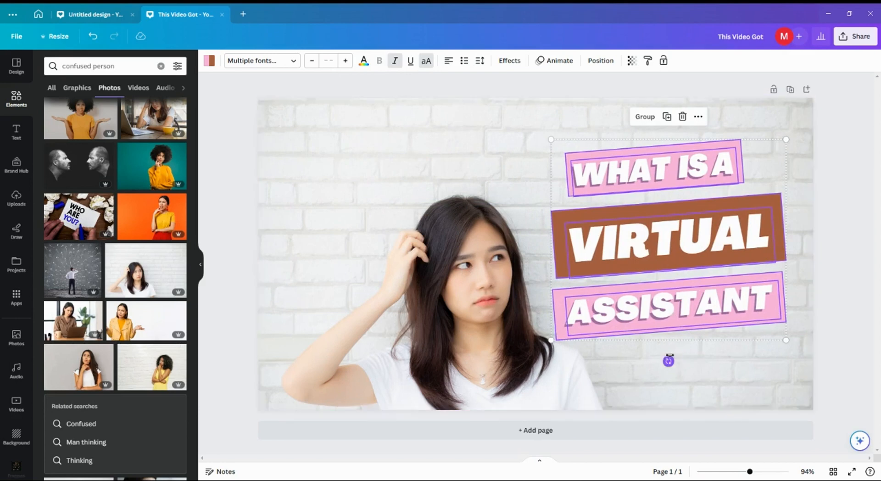
drag(669, 361, 660, 369)
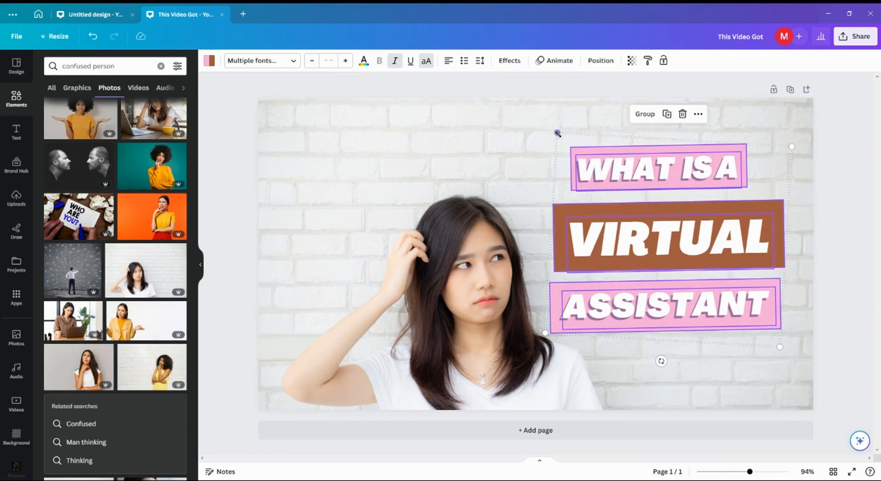
drag(557, 133, 439, 124)
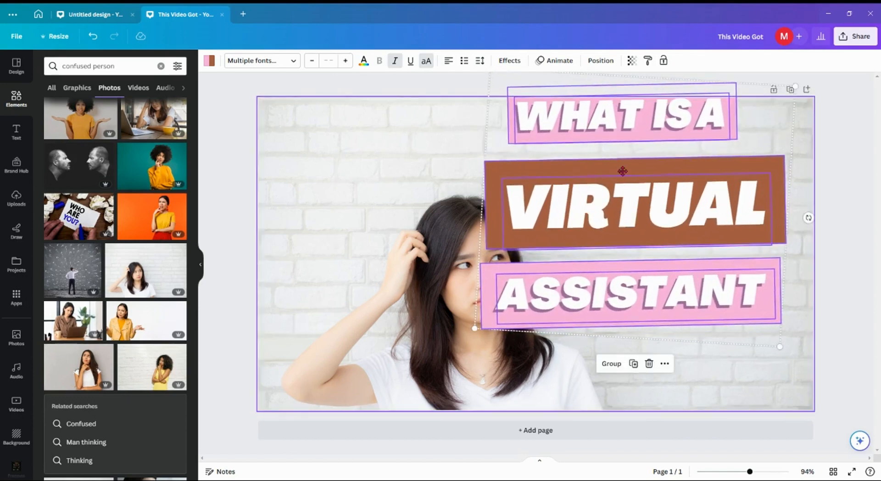
drag(610, 162, 632, 188)
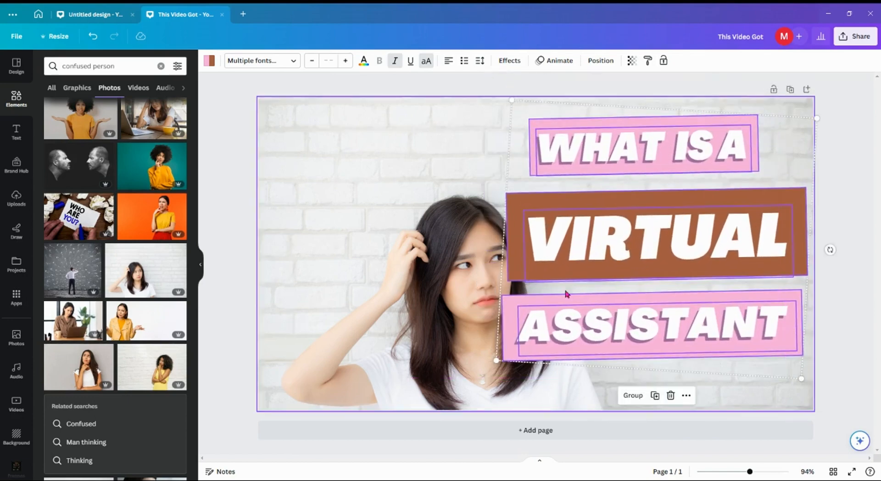
drag(498, 362, 548, 345)
drag(655, 260, 643, 286)
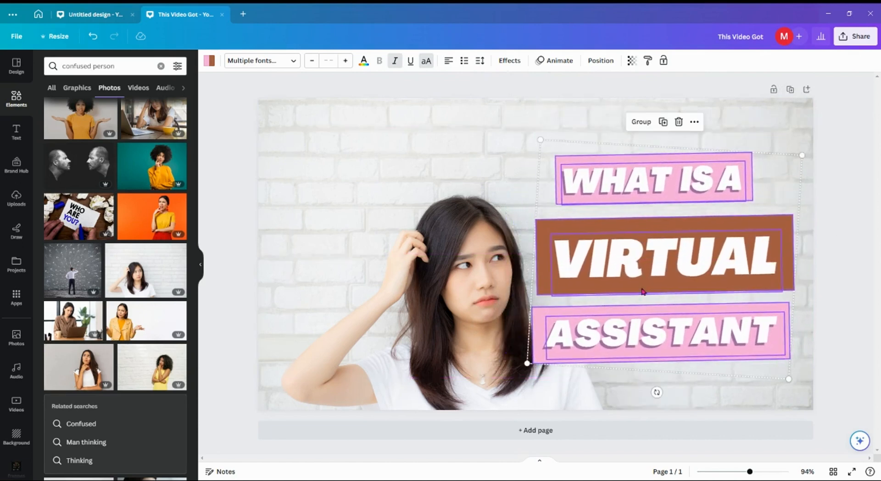
click(361, 163)
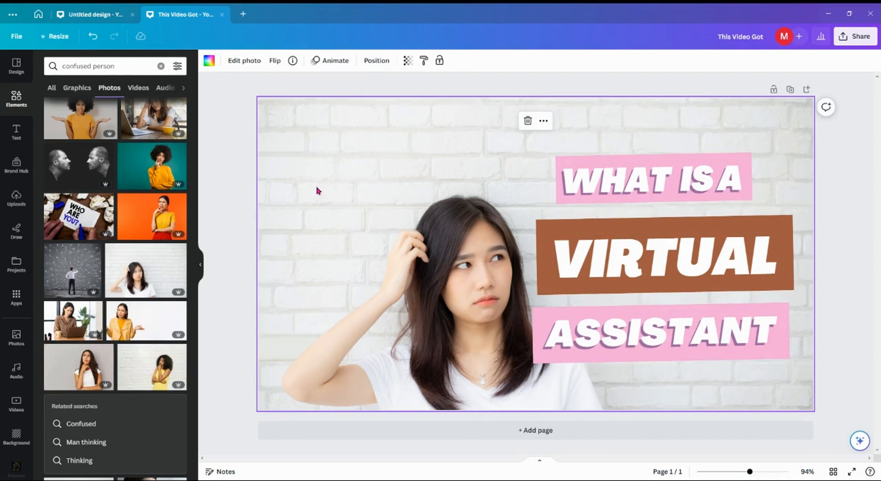
- Search the elements for "question marks" and show all matching graphics
scroll(103, 345, up, 8)
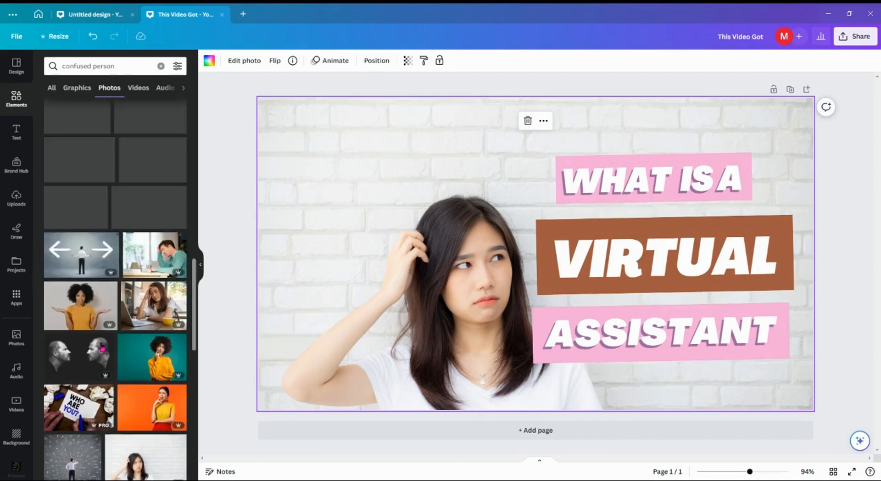
scroll(101, 346, up, 8)
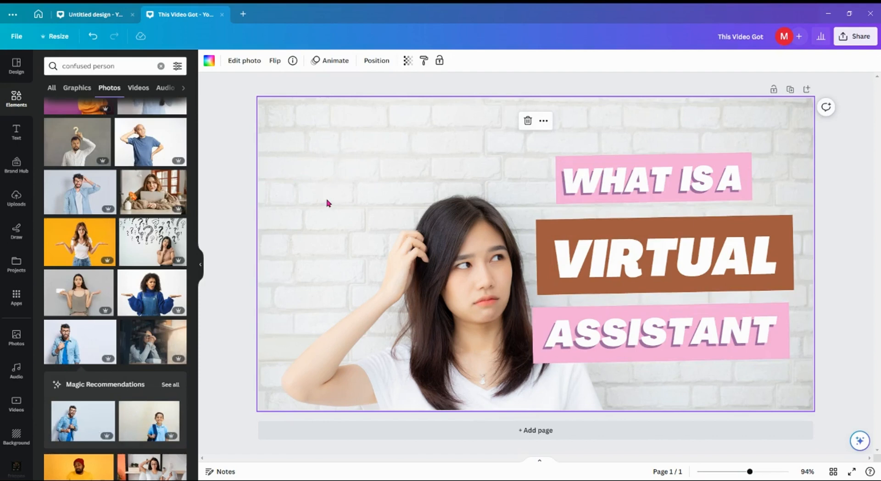
click(17, 103)
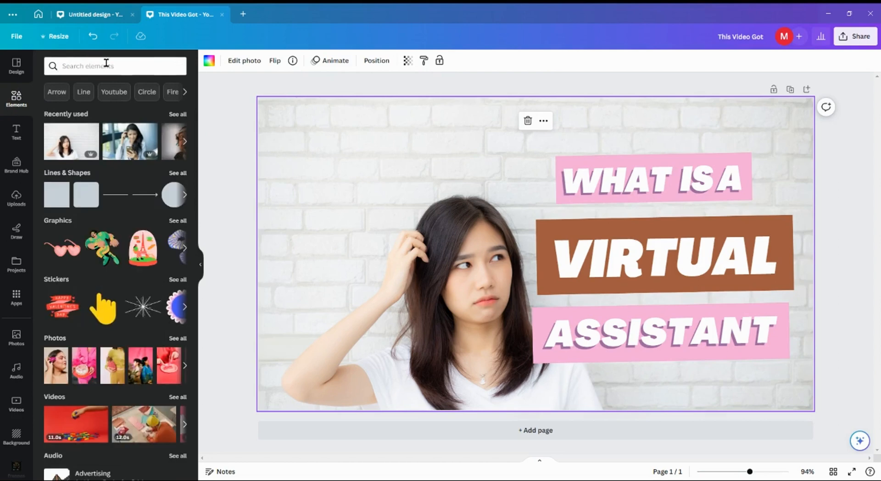
click(106, 65)
text(quest)
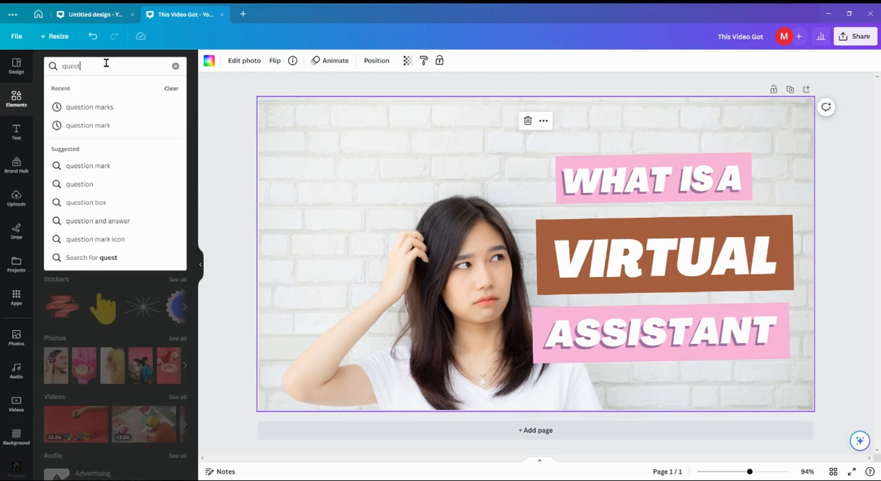
click(98, 106)
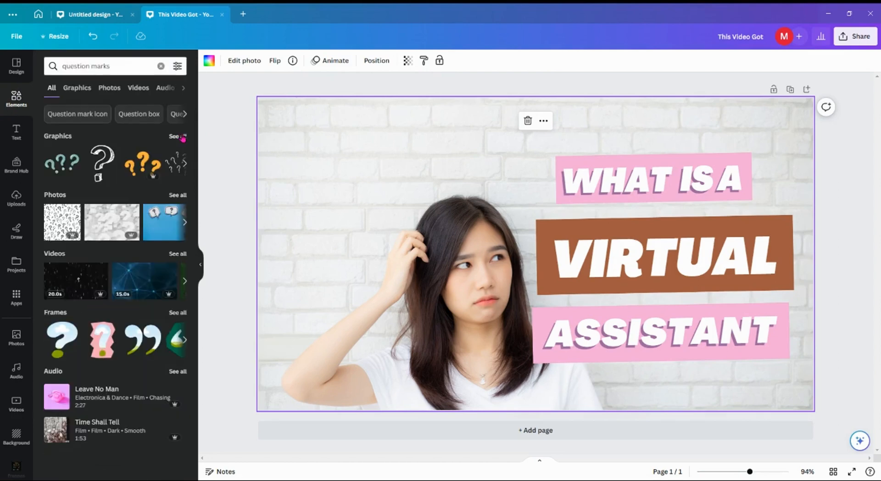
click(182, 136)
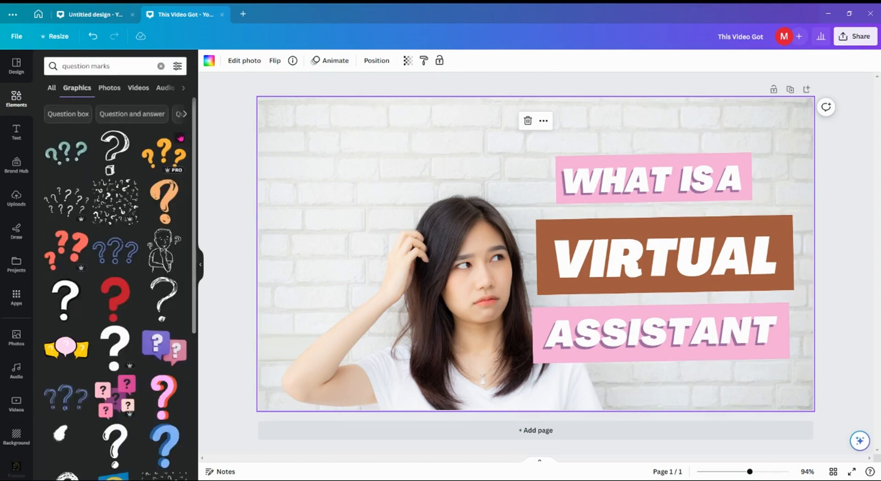
- Add the scattered black question marks graphic, place it beside and above the woman's head, and tilt it counterclockwise
click(61, 202)
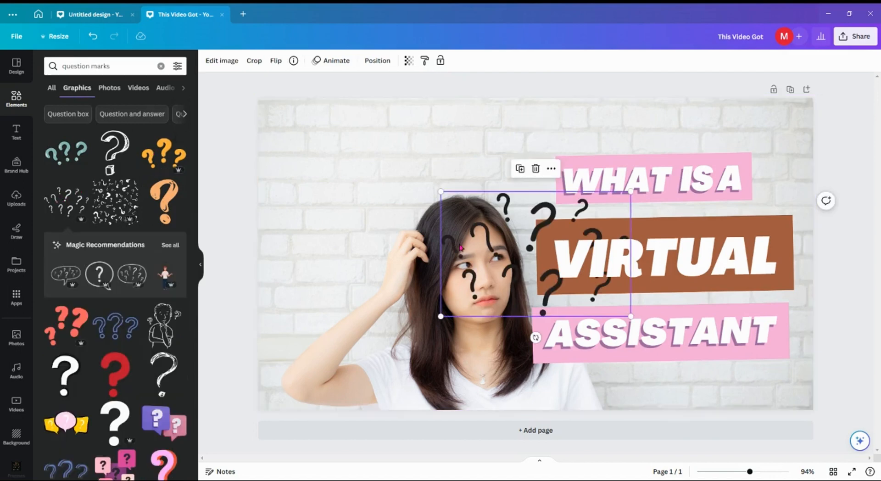
drag(514, 257, 350, 183)
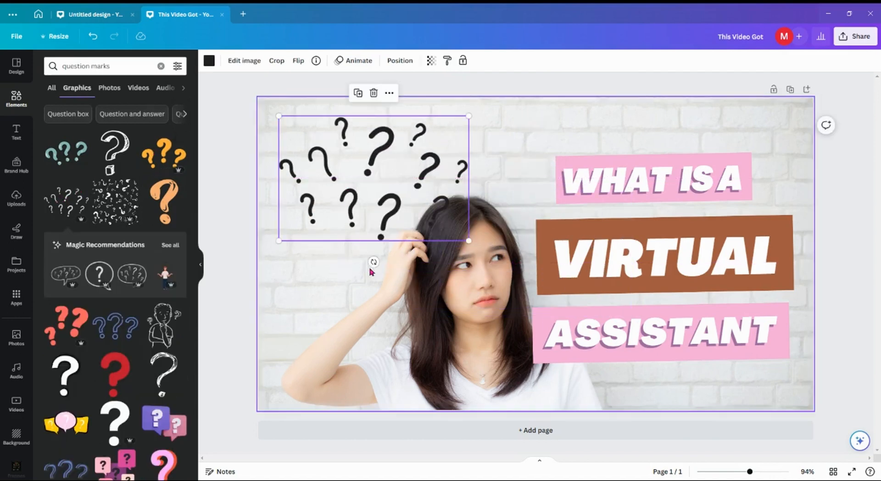
drag(374, 255, 407, 255)
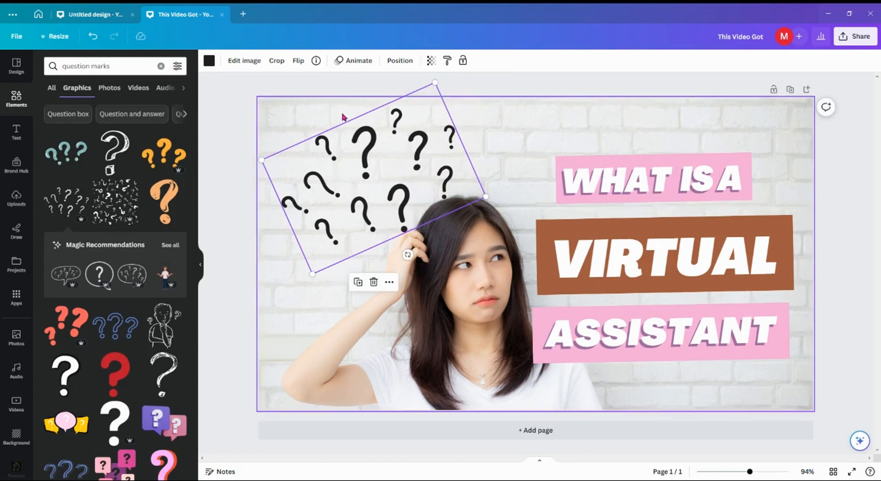
- Move the question marks graphic over the "WHAT IS A" bar and tilt it clockwise, aligned with the page's right edge
drag(356, 158, 277, 166)
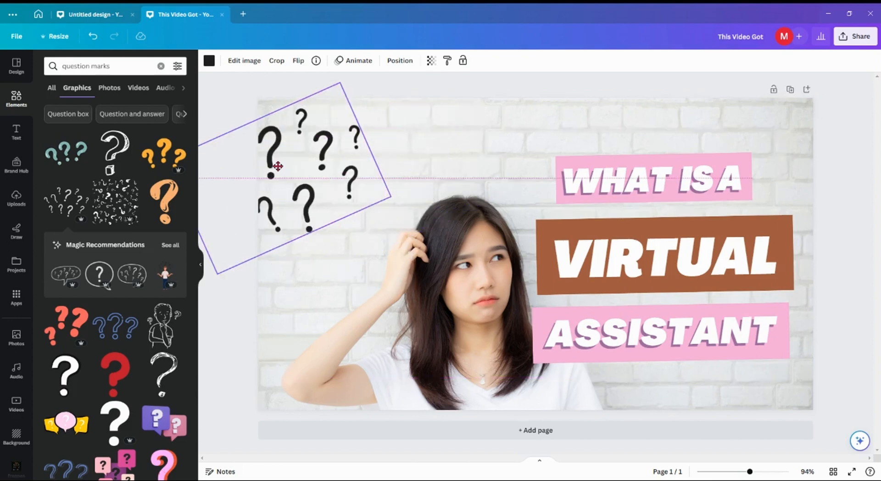
drag(277, 166, 718, 146)
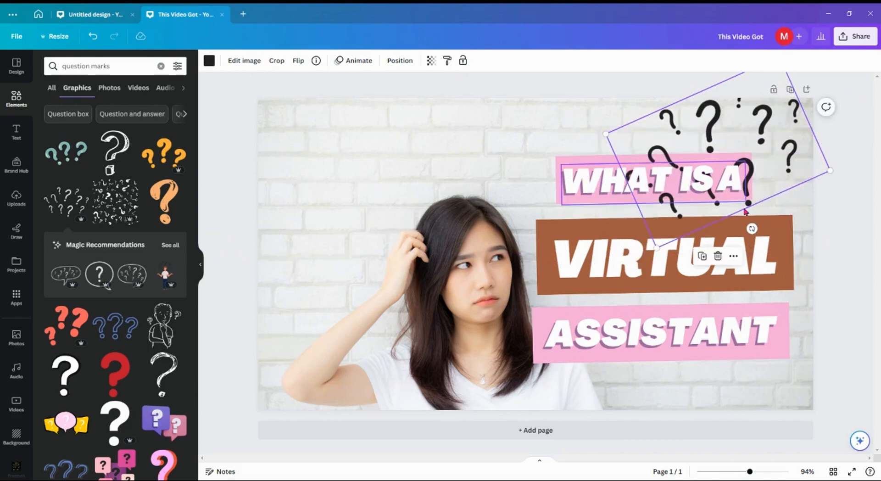
drag(751, 228, 701, 237)
drag(746, 156, 735, 175)
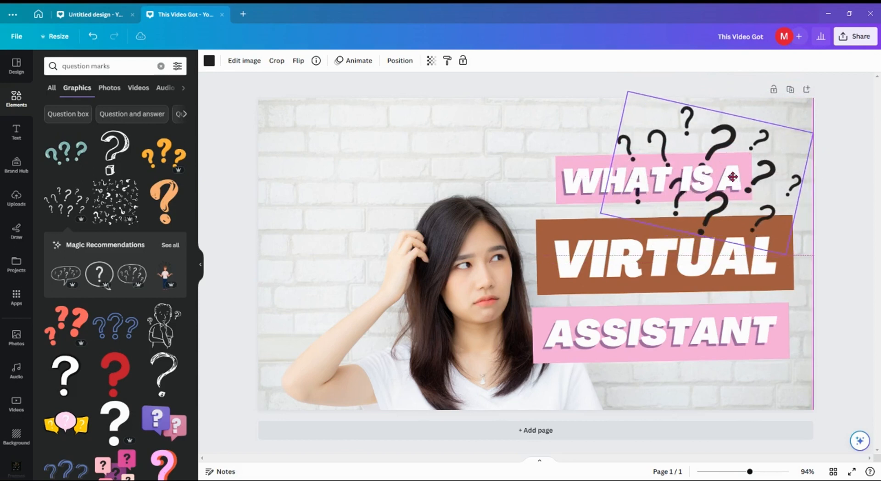
- Add the pink and purple question mark speech bubbles graphic, shrink it, and place it on the wall above the woman's raised arm
click(346, 173)
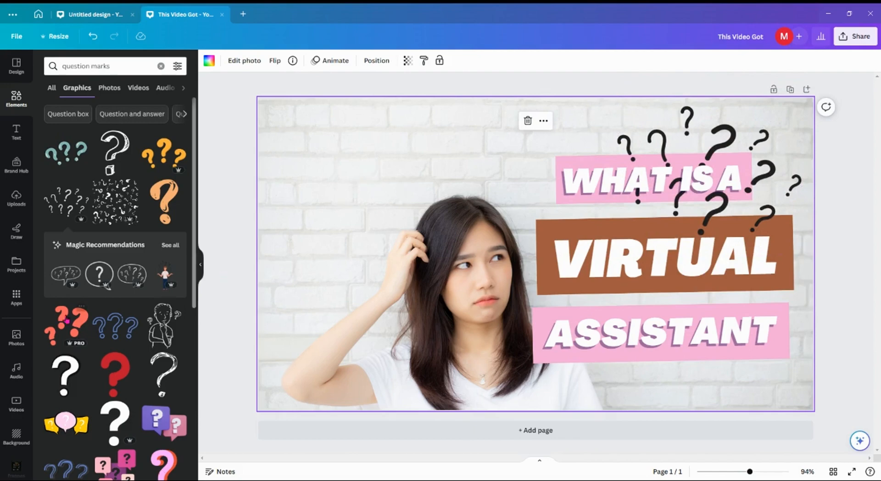
scroll(163, 326, down, 5)
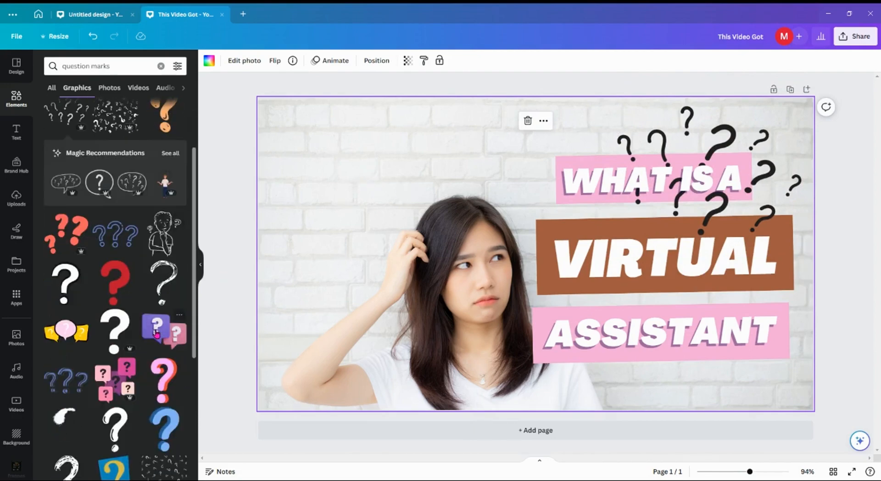
click(115, 195)
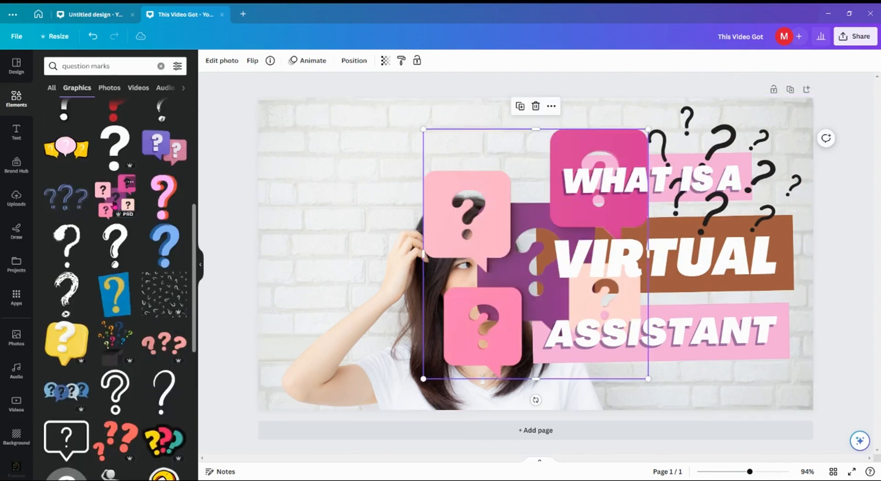
drag(525, 197, 325, 143)
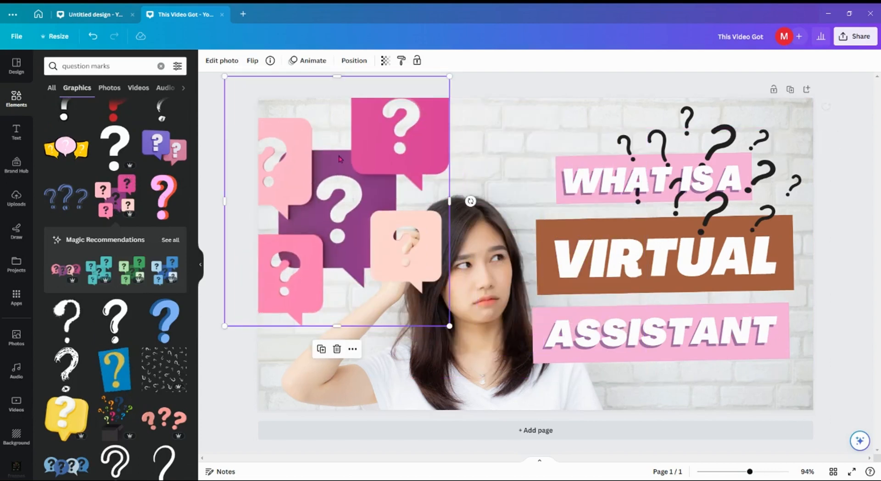
drag(449, 326, 365, 267)
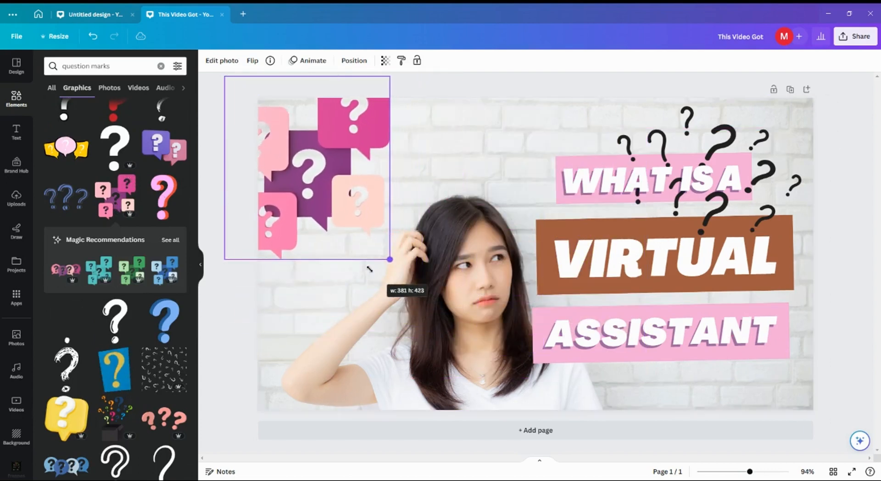
drag(384, 165, 453, 204)
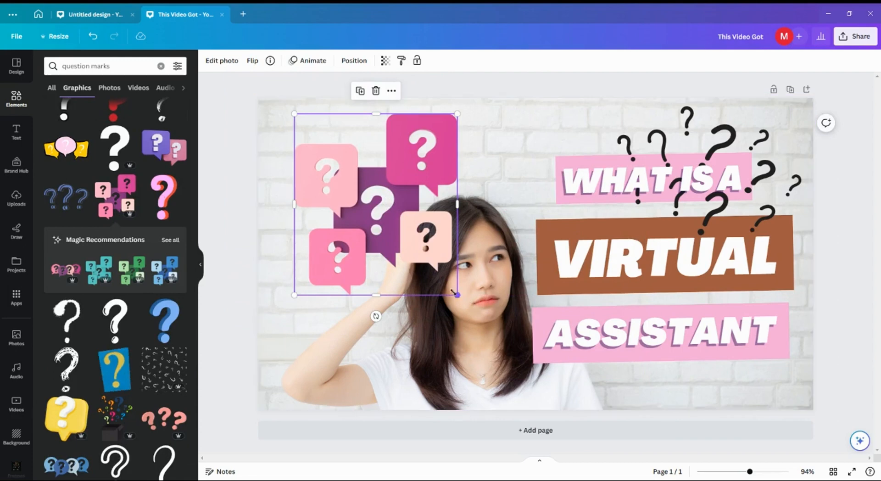
drag(448, 291, 425, 257)
click(454, 175)
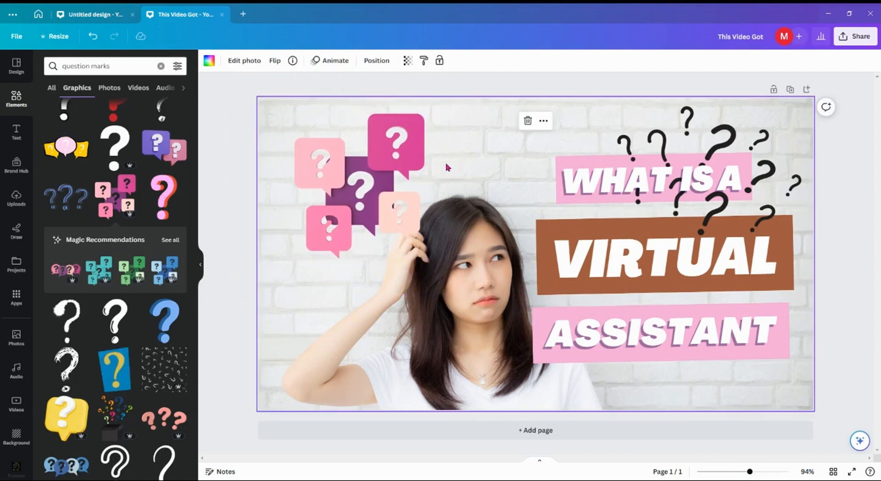
drag(392, 177, 376, 169)
click(469, 157)
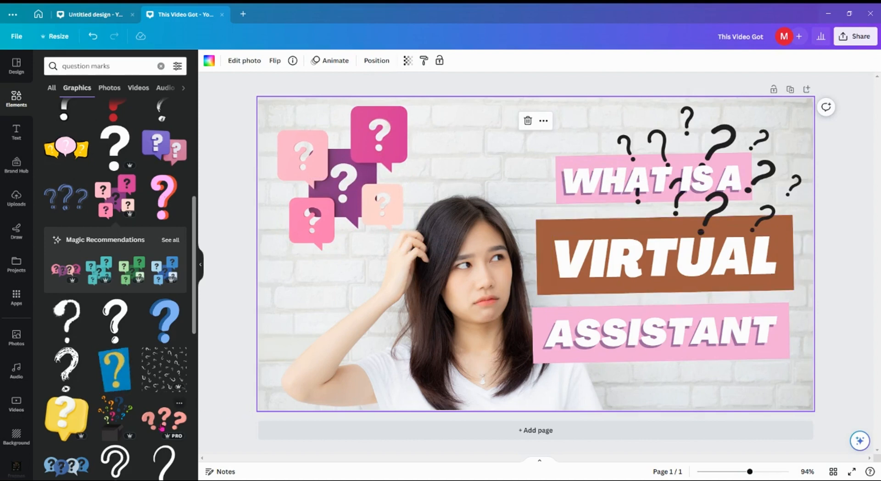
- Replace the speech bubbles with the graphic of three coral question marks, shrink it, and place it around the top of the woman's head
click(164, 419)
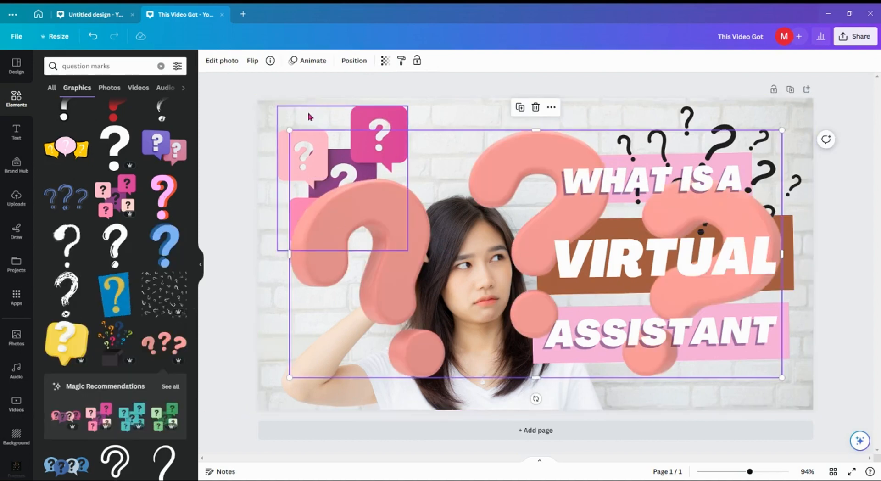
click(343, 279)
drag(521, 251, 426, 199)
drag(687, 324, 490, 225)
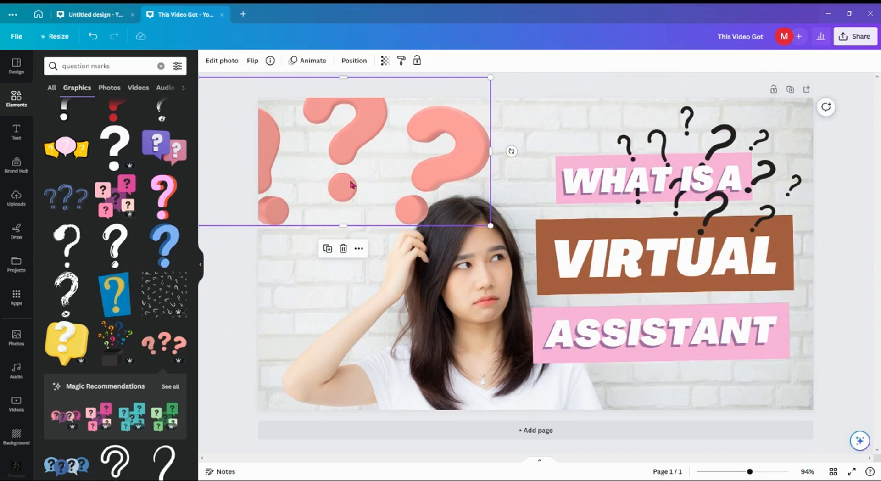
drag(351, 185, 401, 207)
- Tilt the coral question marks counterclockwise, shrink them to about 491 by 248, and arrange them just above the woman's head and raised hand
drag(564, 172, 559, 137)
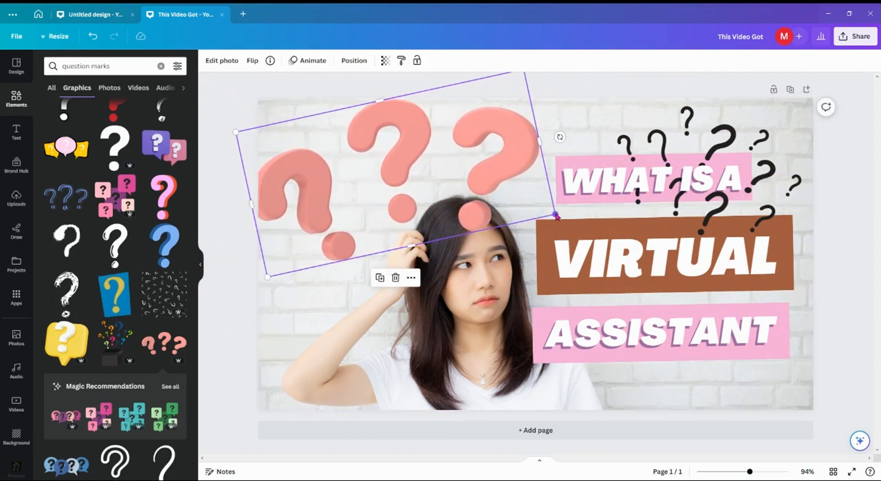
drag(555, 211, 463, 189)
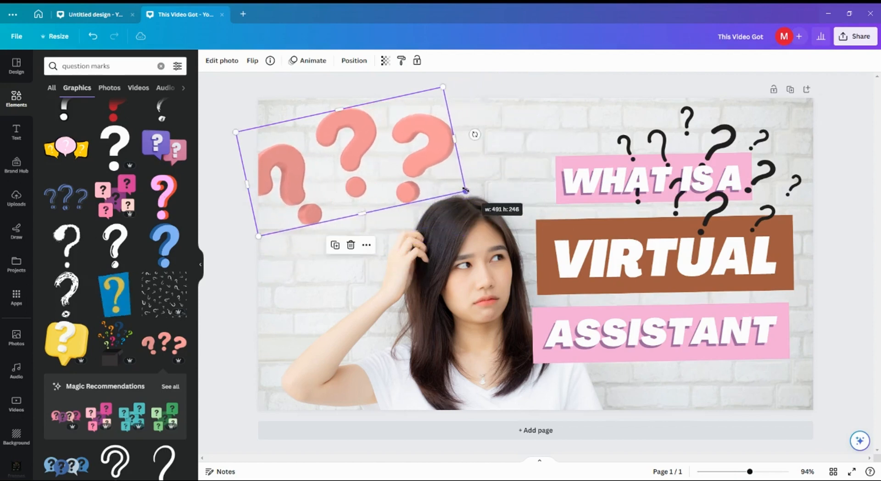
drag(391, 159, 423, 166)
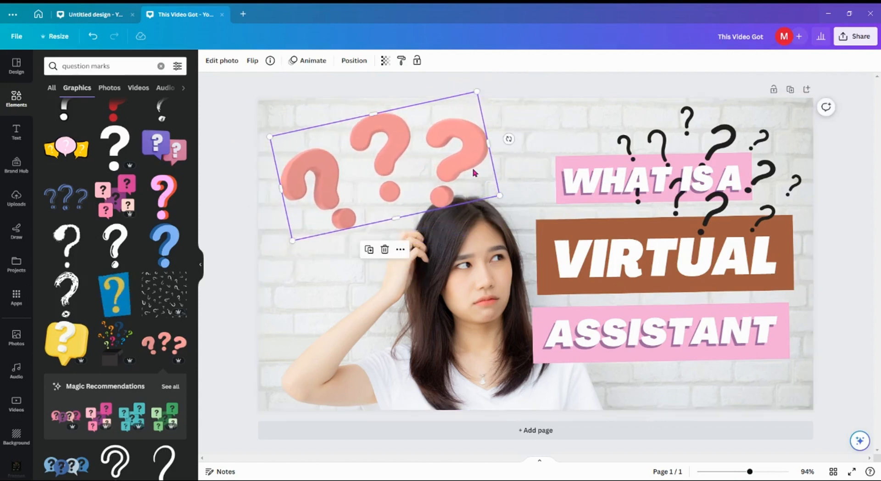
click(523, 161)
click(490, 162)
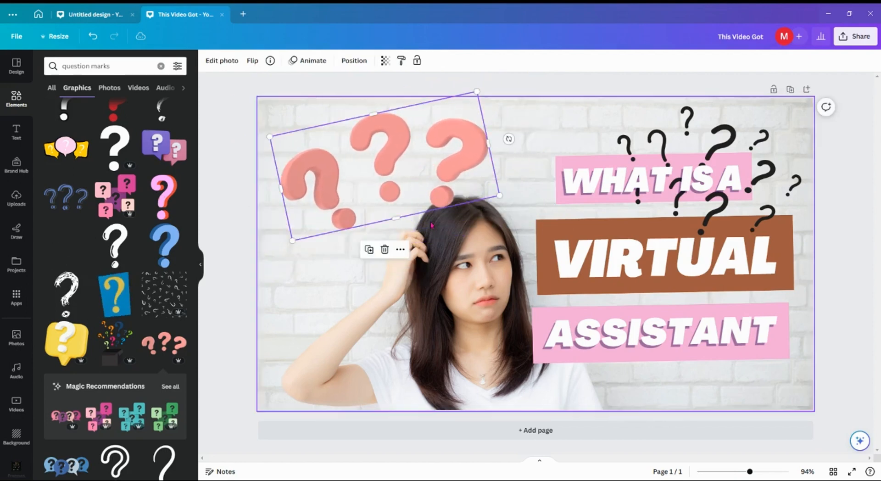
drag(509, 138, 522, 111)
click(523, 136)
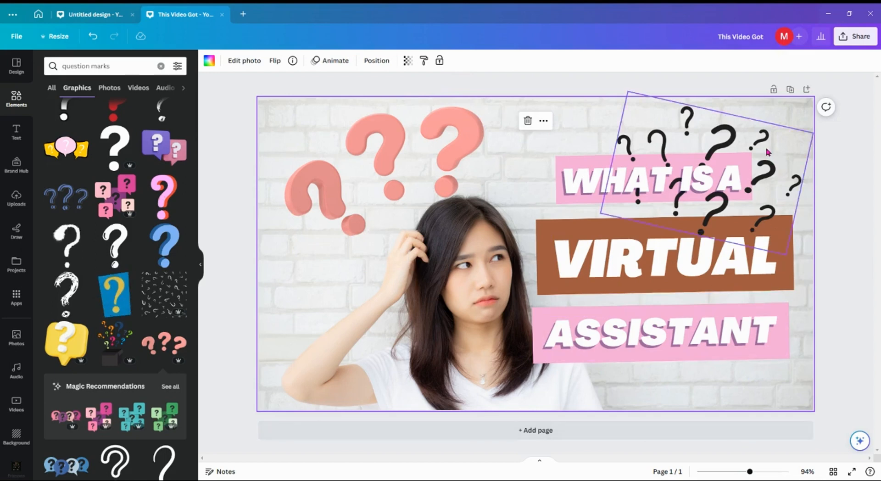
- Delete the scattered black question marks graphic overlapping the headline
key(Delete)
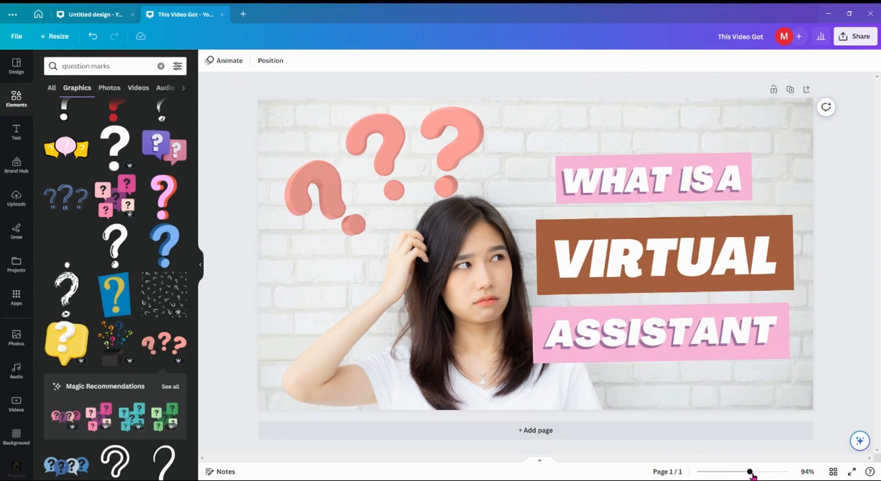
drag(751, 473, 721, 477)
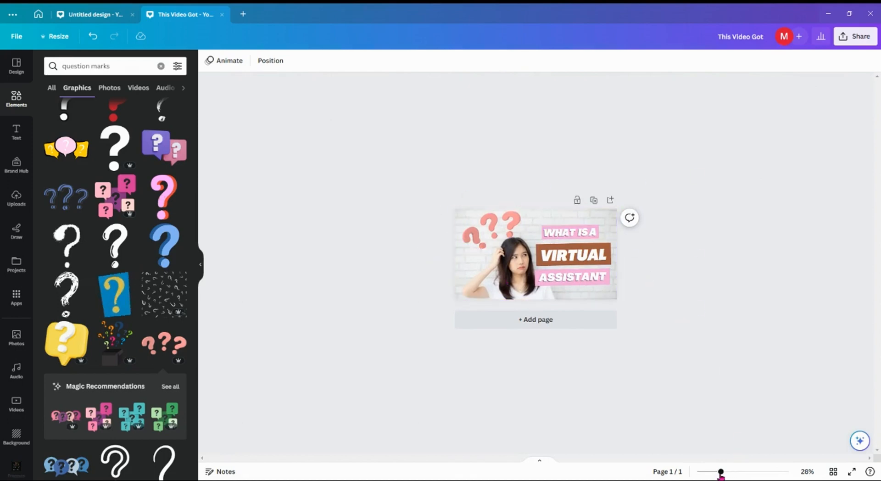
mouse_move(721, 473)
mouse_down()
mouse_move(707, 477)
mouse_move(738, 471)
mouse_up()
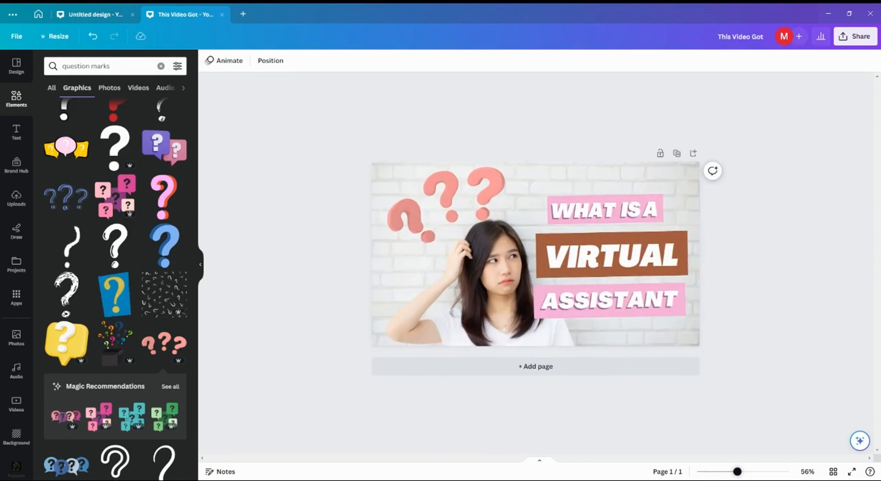
- Add a question mark after "ASSISTANT", widen its text box slightly, and scale the text down to size 55.7
click(681, 303)
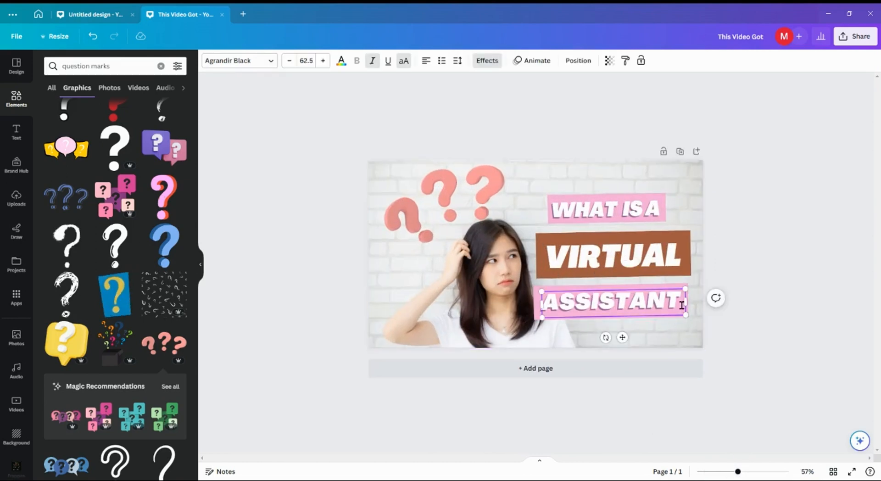
key(Return)
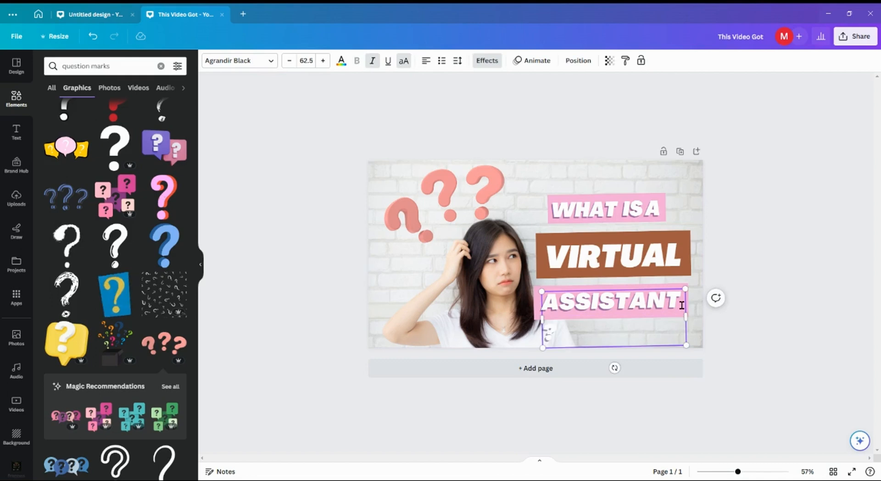
drag(685, 317, 695, 316)
click(690, 264)
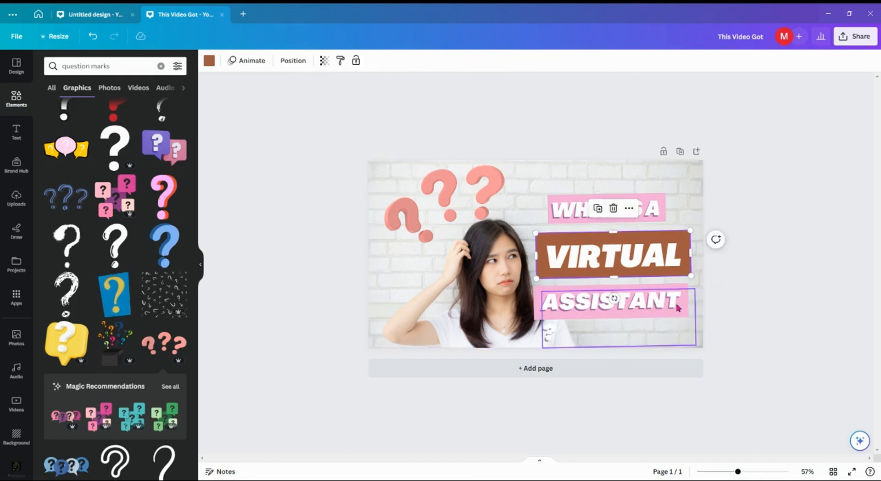
click(399, 274)
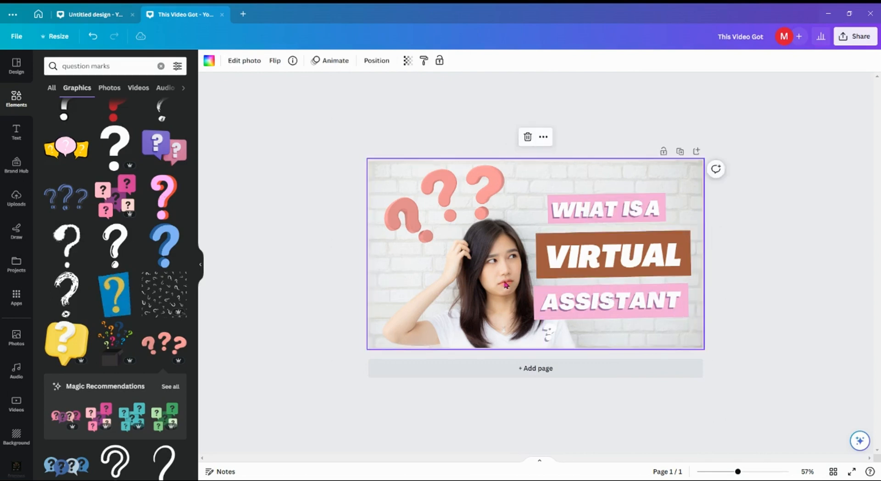
click(683, 330)
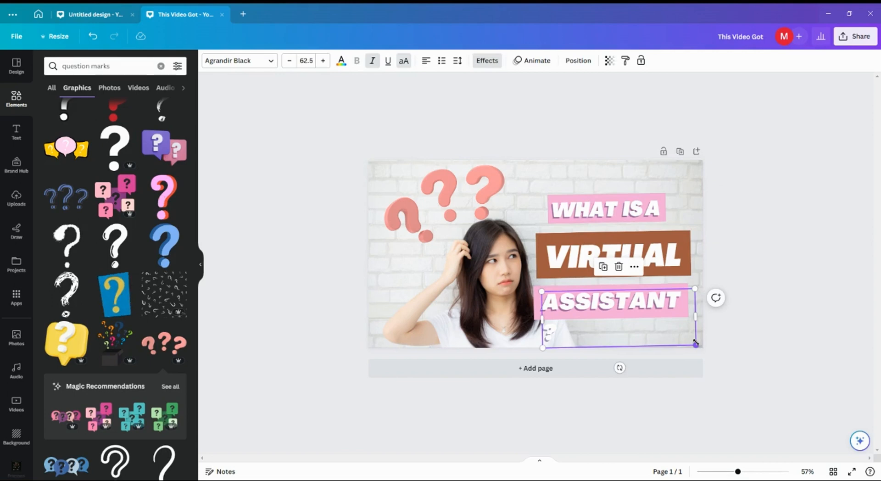
drag(695, 344, 679, 339)
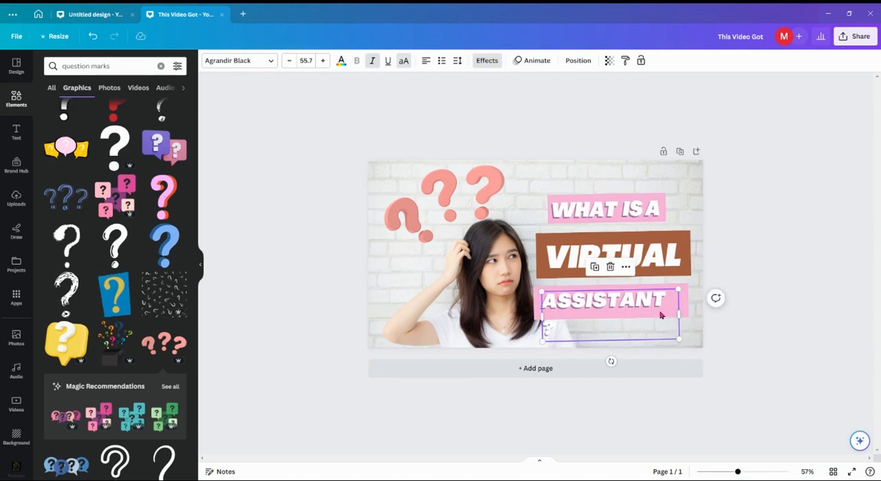
- Bring the question mark back beside "ASSISTANT" with a space before it, and widen the text box to keep everything on one line
click(560, 325)
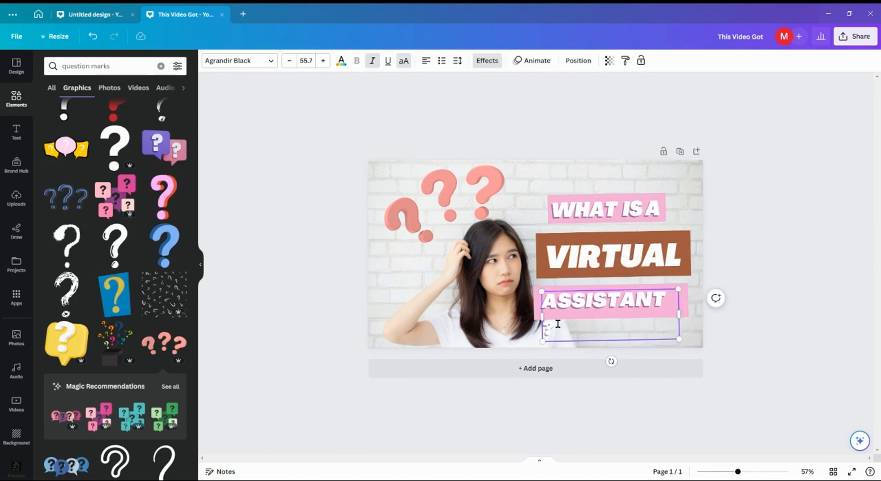
key(BackSpace)
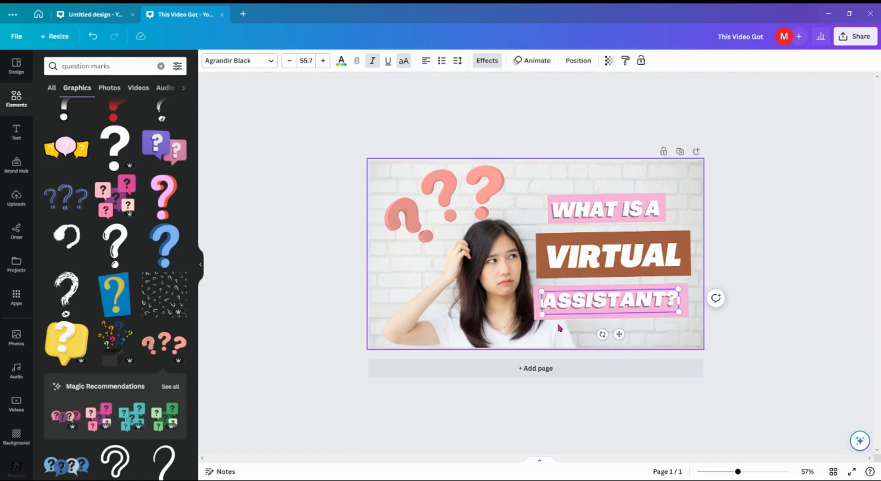
key(Return)
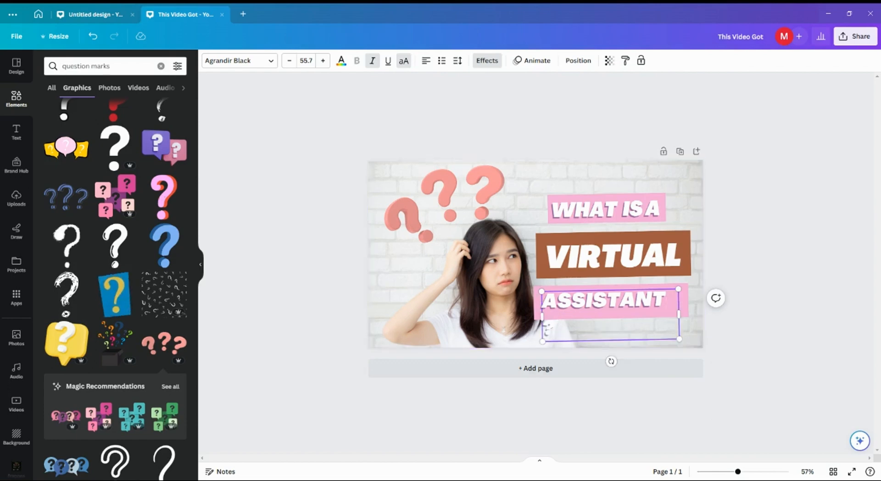
drag(679, 313, 688, 312)
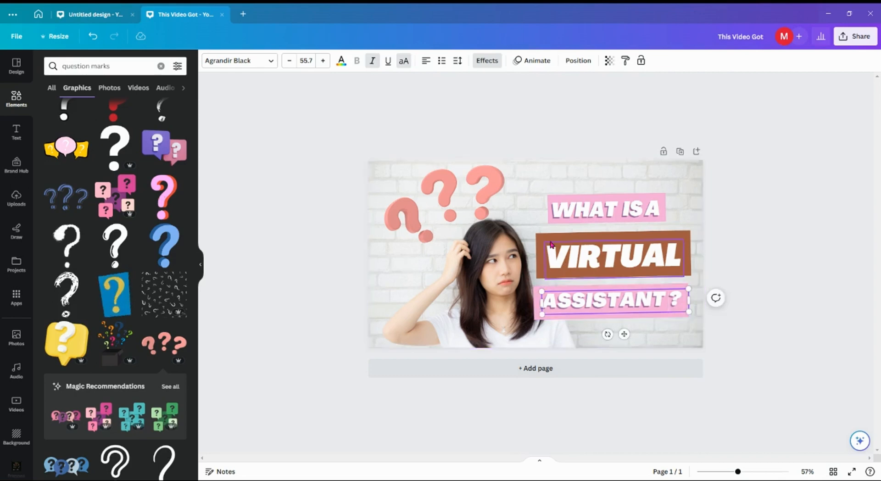
click(526, 181)
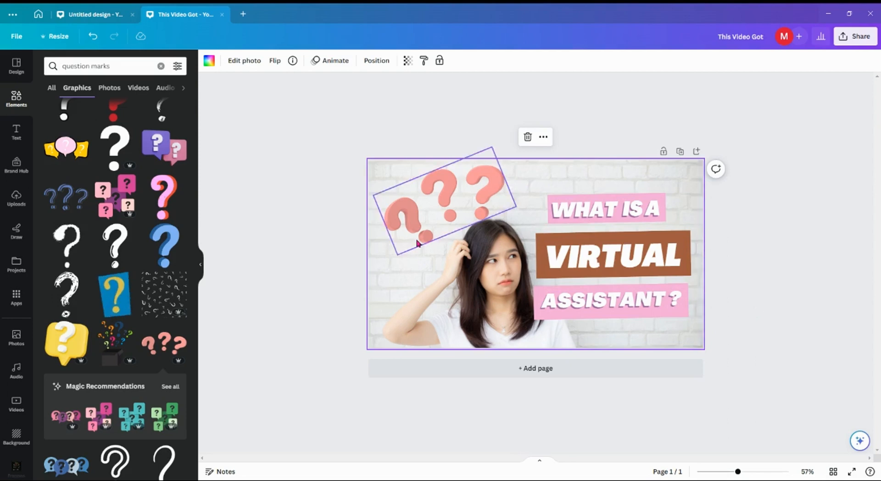
scroll(123, 247, down, 2)
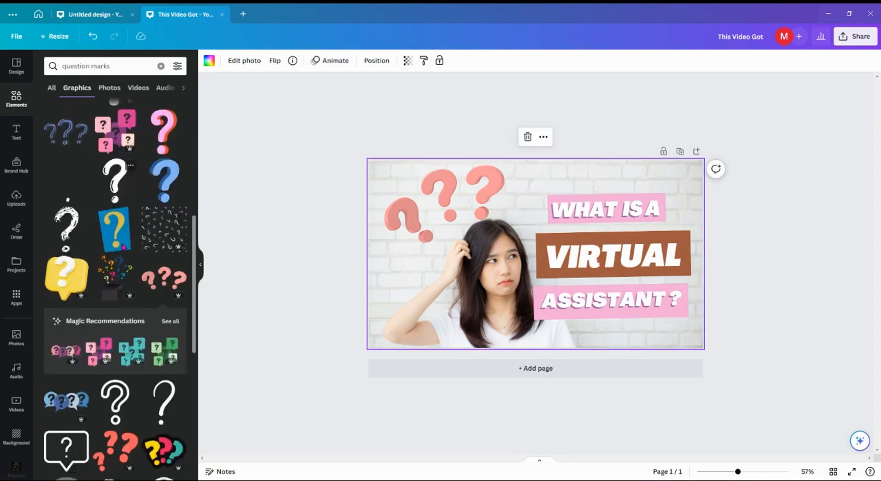
scroll(123, 246, down, 10)
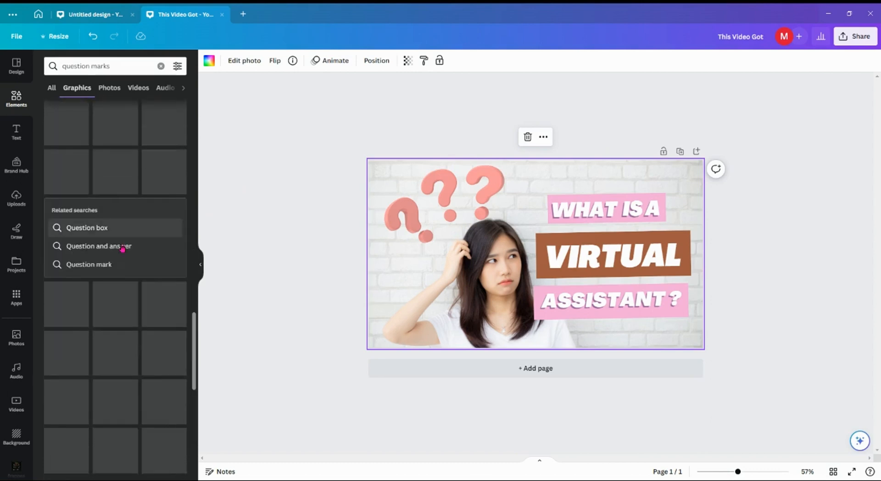
scroll(123, 247, down, 3)
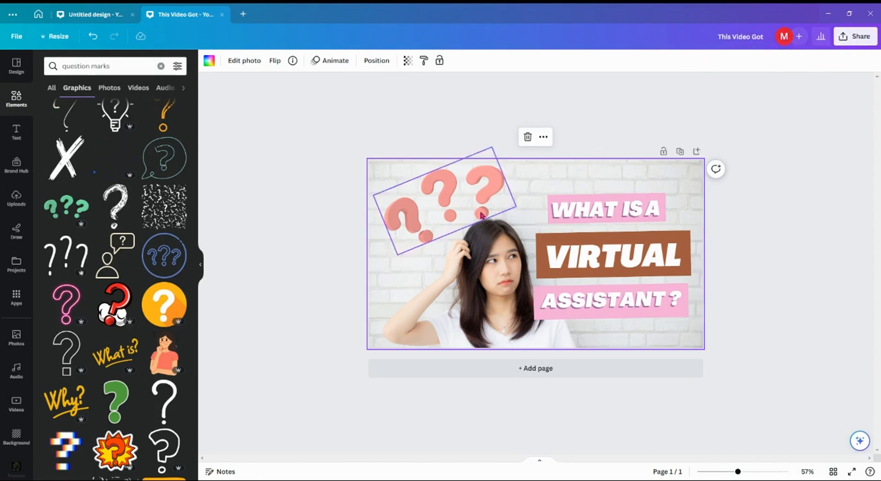
- Rename the design "YT Thumbnail-VA"
click(756, 36)
key(BackSpace)
key(BackSpace)
key(BackSpace)
key(BackSpace)
key(BackSpace)
key(BackSpace)
key(BackSpace)
key(BackSpace)
key(BackSpace)
key(BackSpace)
key(BackSpace)
key(BackSpace)
key(BackSpace)
key(BackSpace)
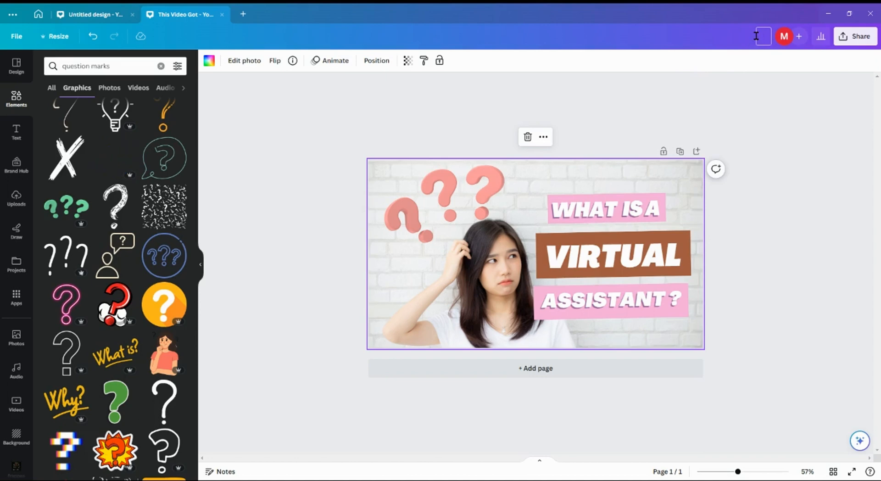
text(YT Thumbnail-)
text(VA)
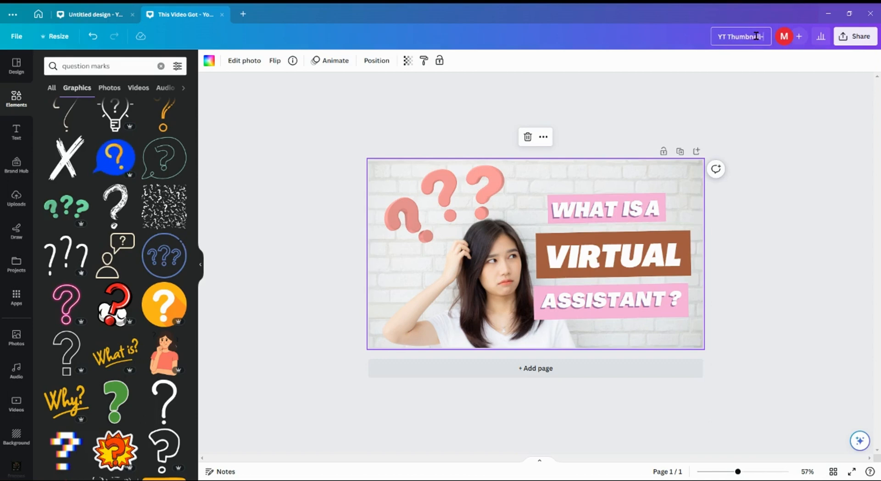
- Download the thumbnail as a PNG at size 1 and save it as "YT Thumbnail-VA" in the "2023 All About You TUbe" folder
click(853, 41)
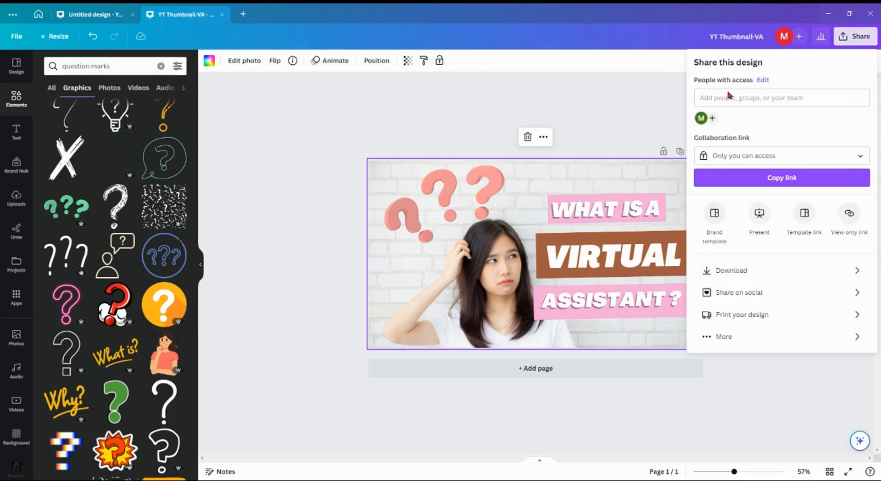
click(715, 270)
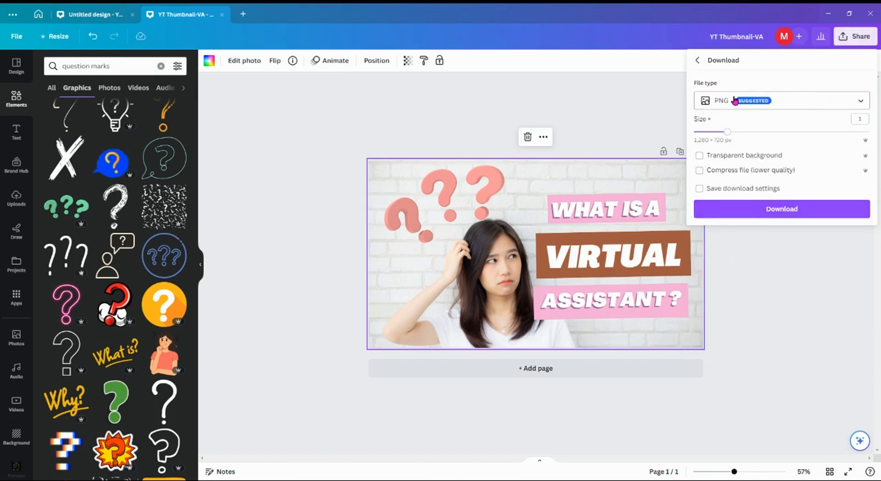
click(861, 102)
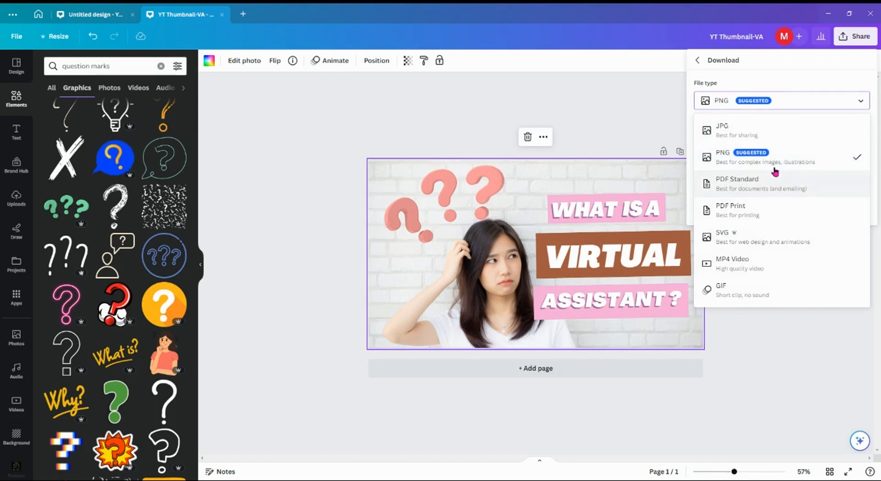
click(753, 158)
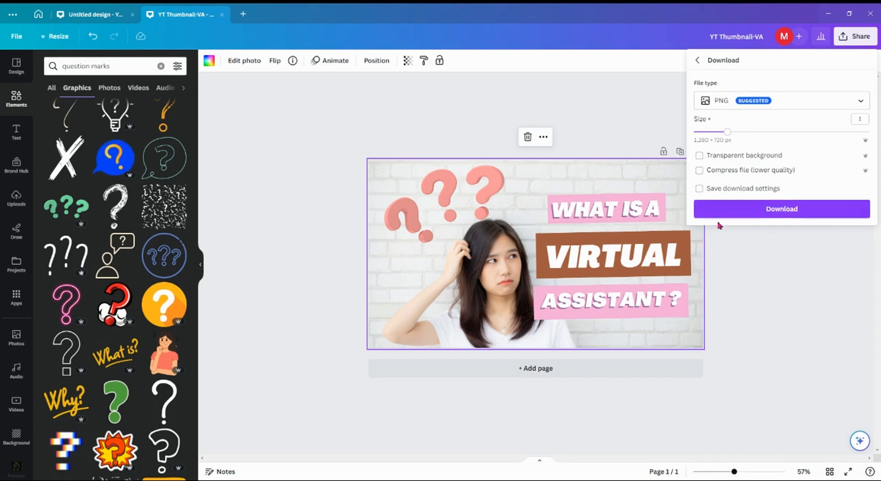
click(791, 209)
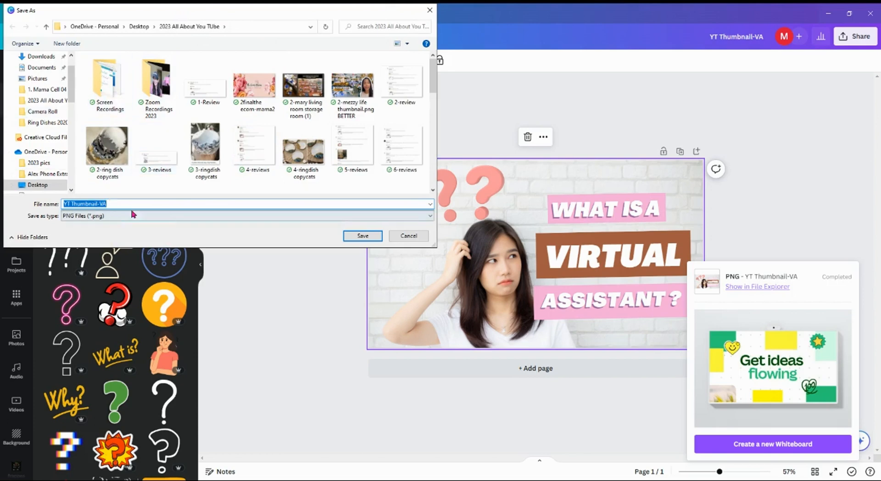
click(367, 237)
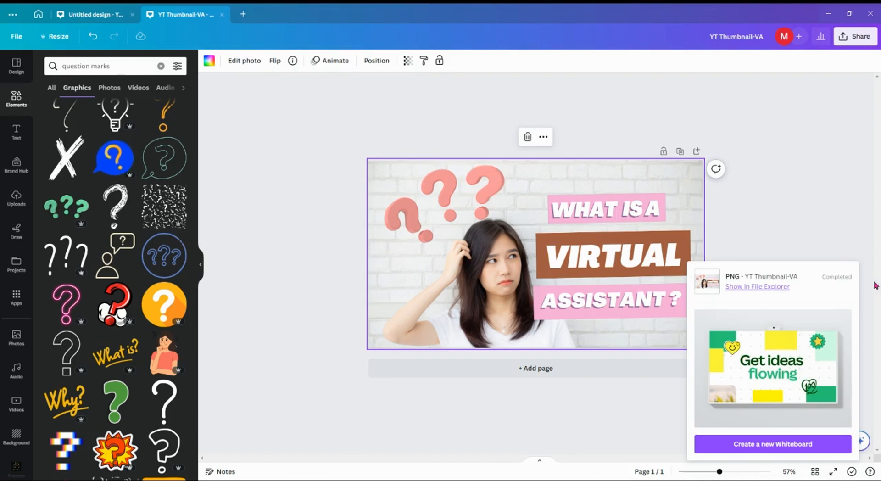
click(805, 231)
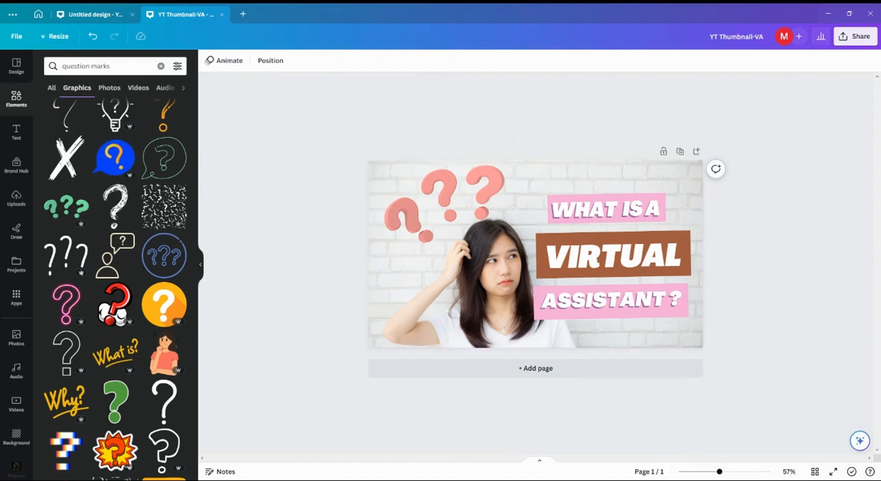